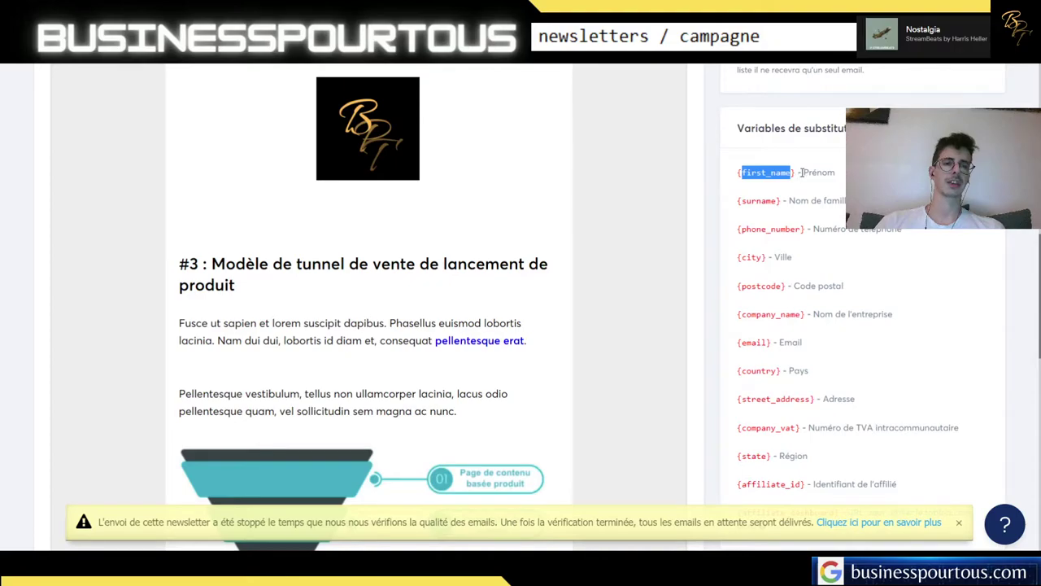
Examine the newsletter's substitution variables and its settings for including and excluding contact tags
drag(801, 172, 838, 172)
click(838, 173)
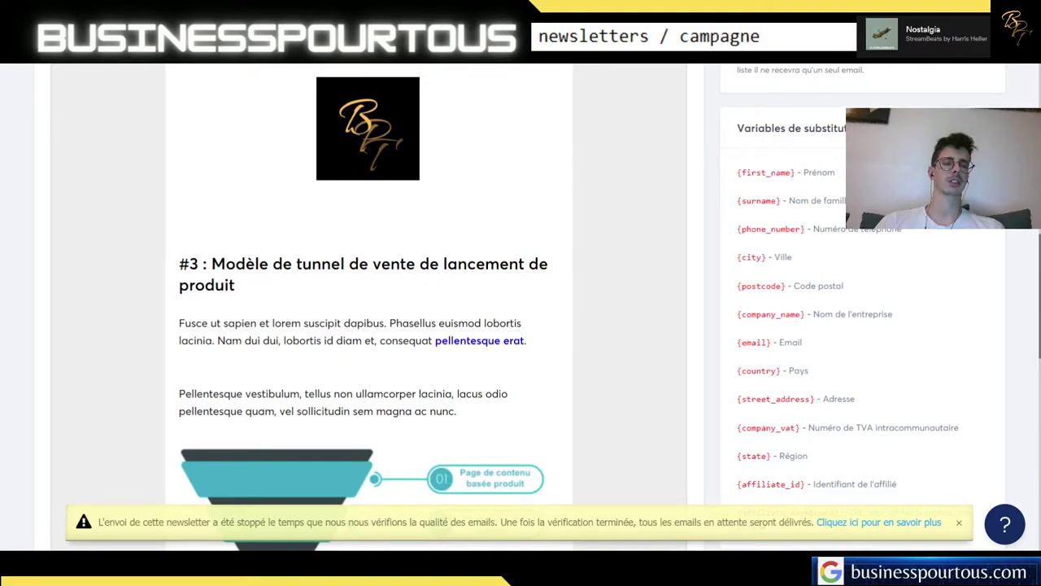
scroll(805, 244, down, 1)
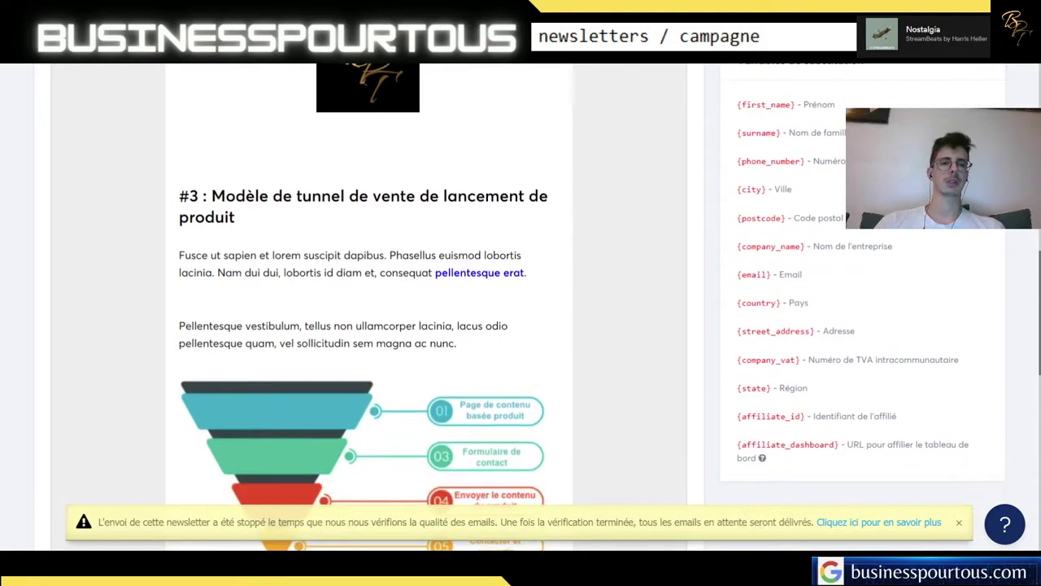
scroll(834, 221, down, 1)
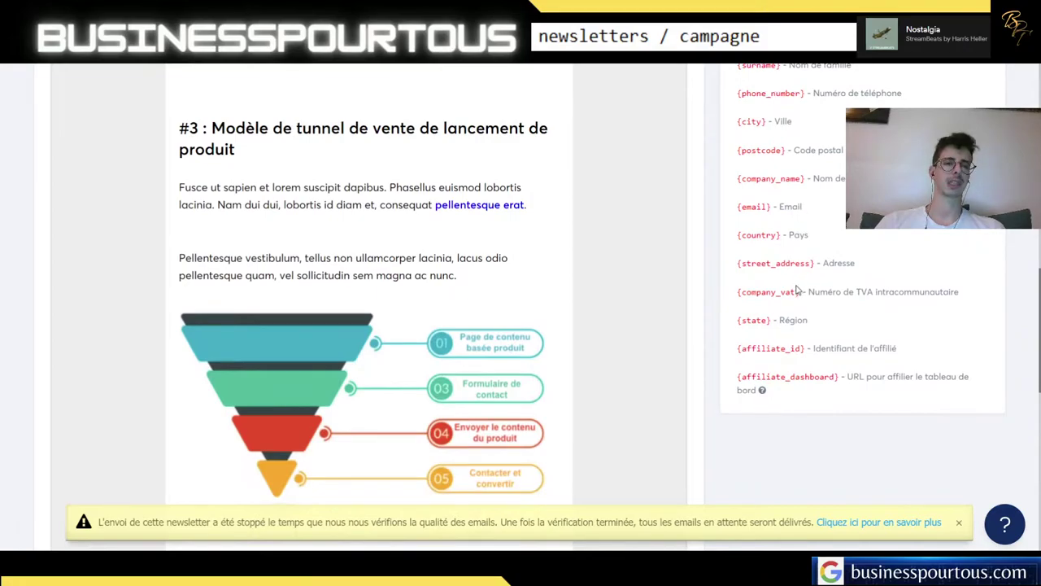
scroll(758, 338, up, 5)
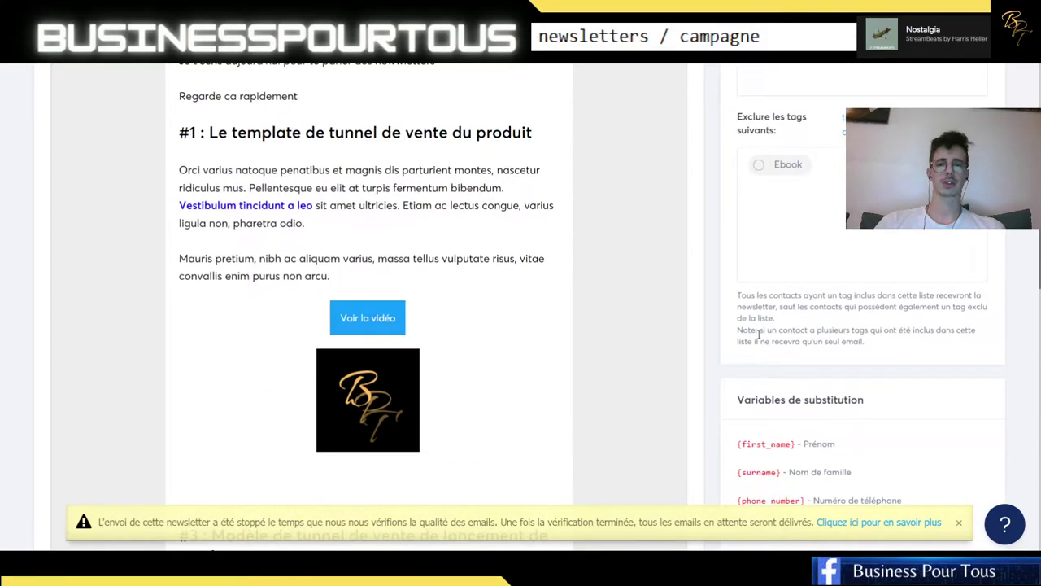
scroll(758, 333, up, 3)
scroll(368, 382, down, 2)
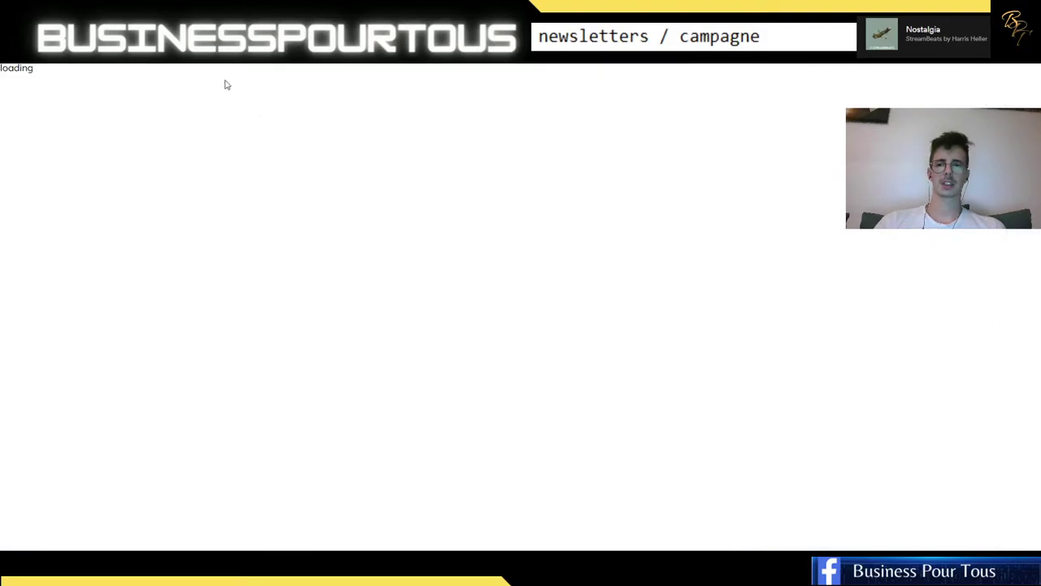
View the newsletter in the visual editor and exit without saving
click(424, 276)
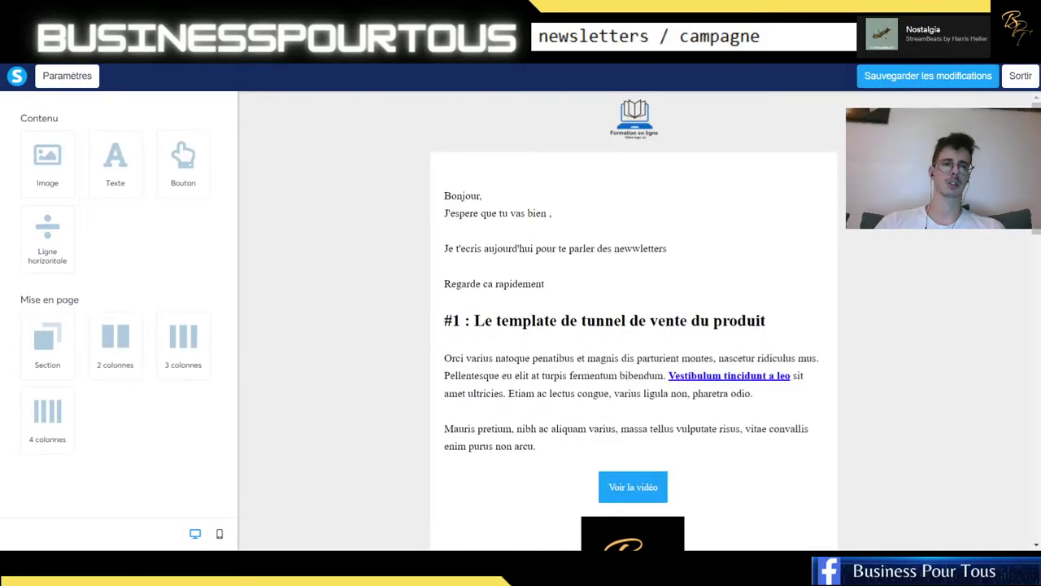
click(1020, 75)
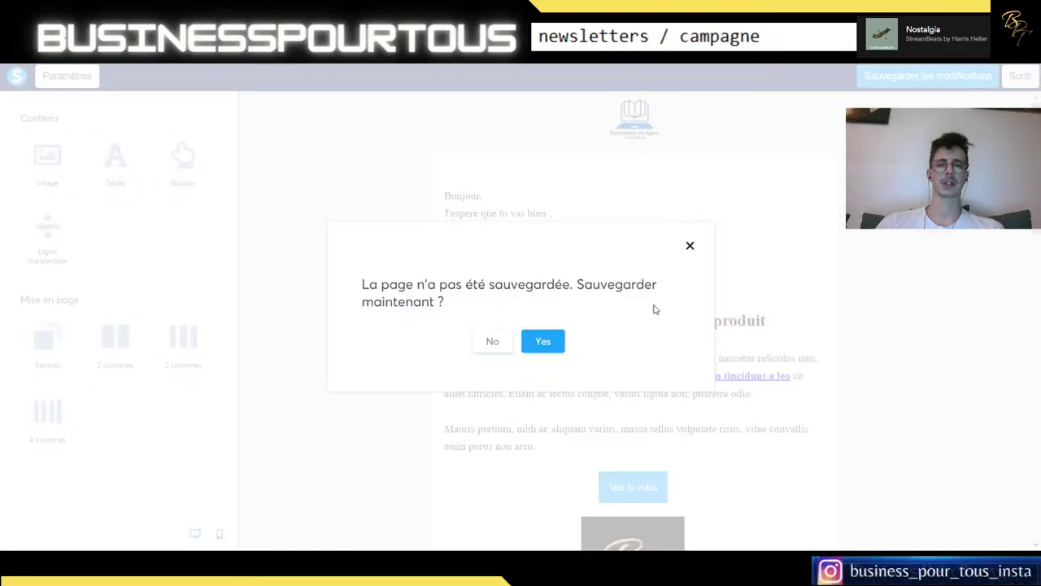
click(495, 342)
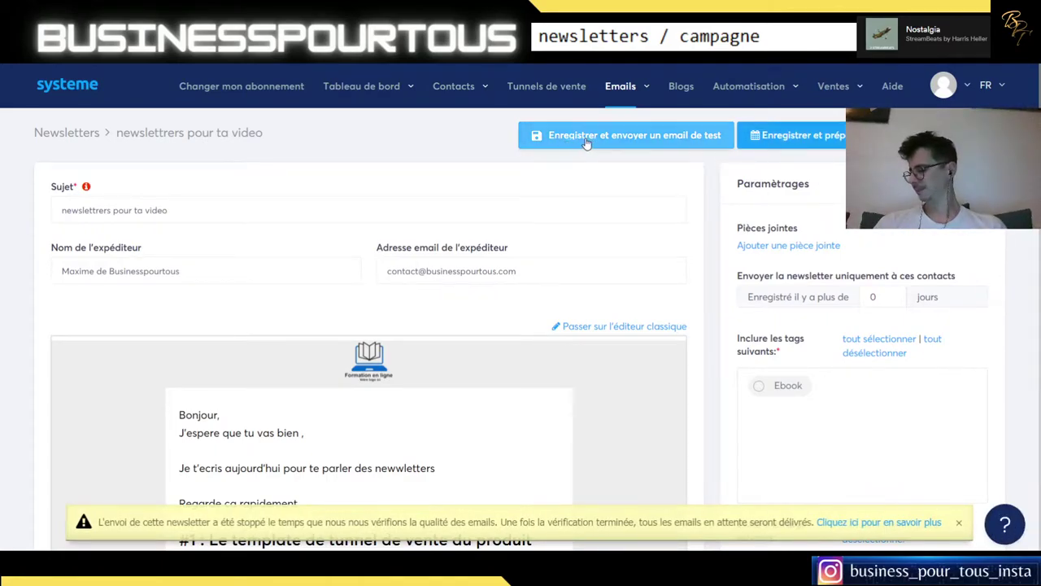
Try to save the newsletter and prepare its sending, and review its recipient tags and minimum contact registration age
click(805, 146)
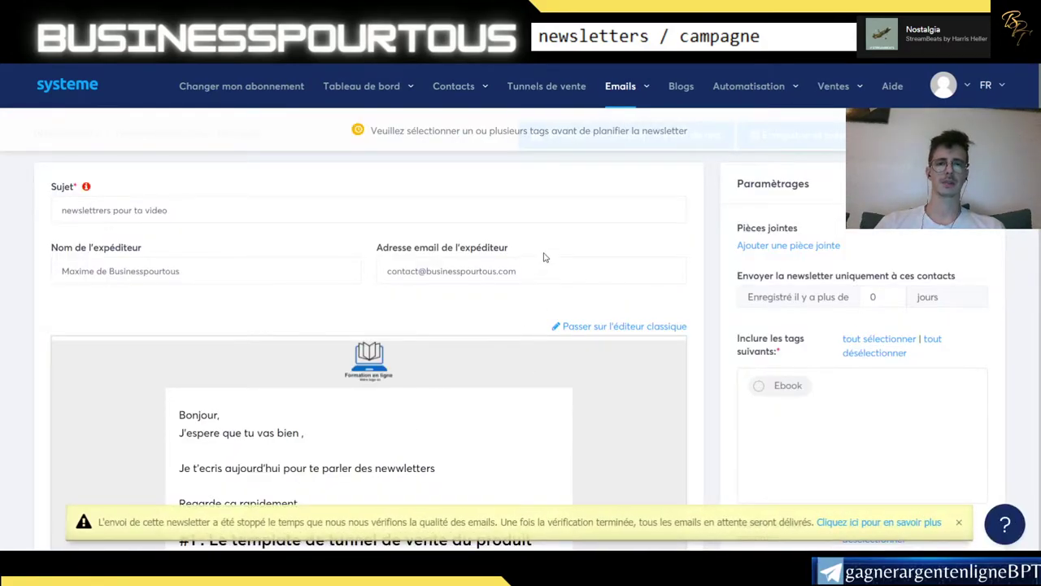
scroll(527, 228, down, 1)
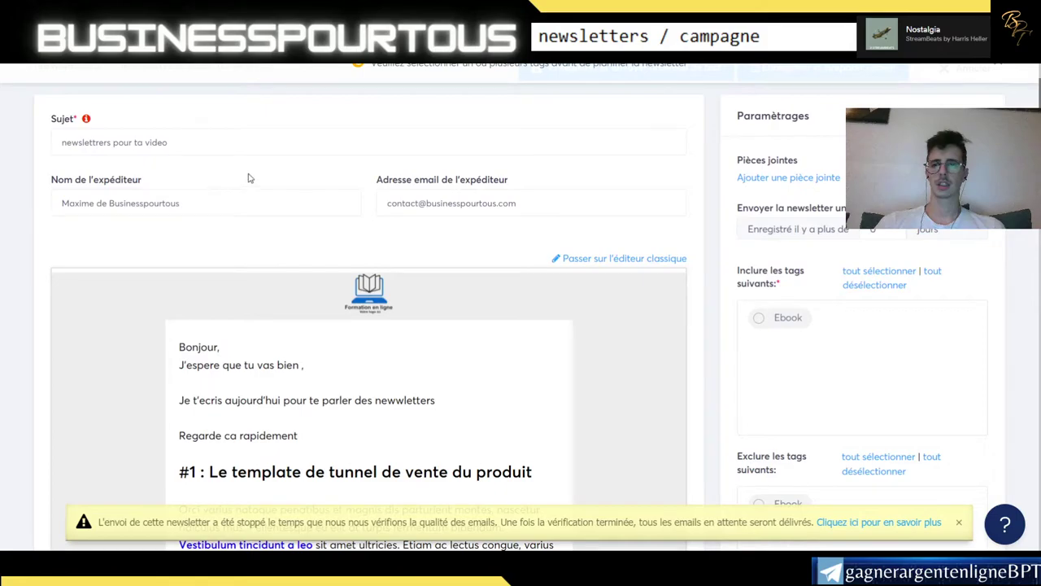
scroll(444, 184, down, 1)
scroll(443, 184, down, 1)
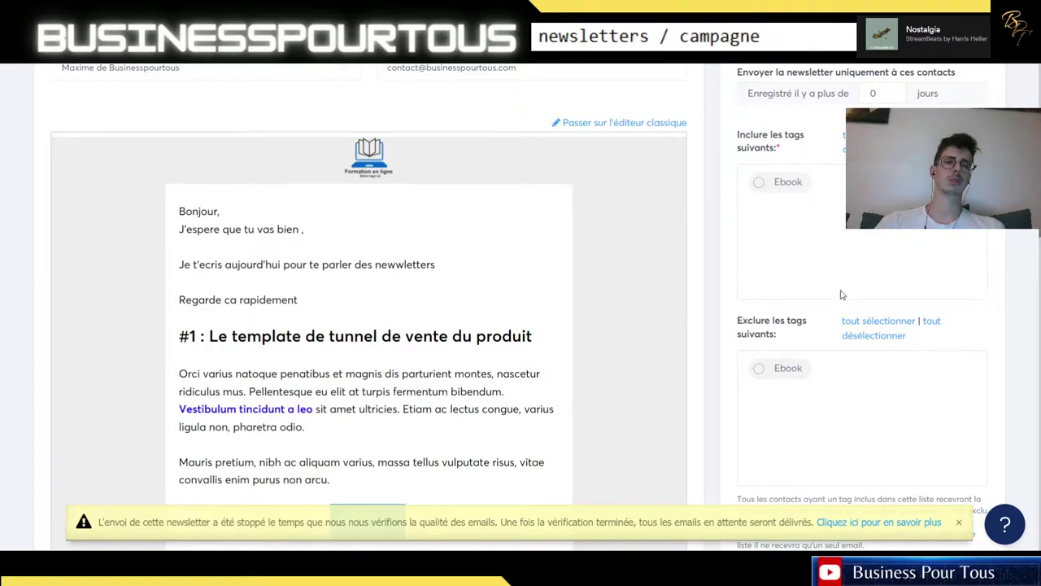
scroll(842, 295, up, 2)
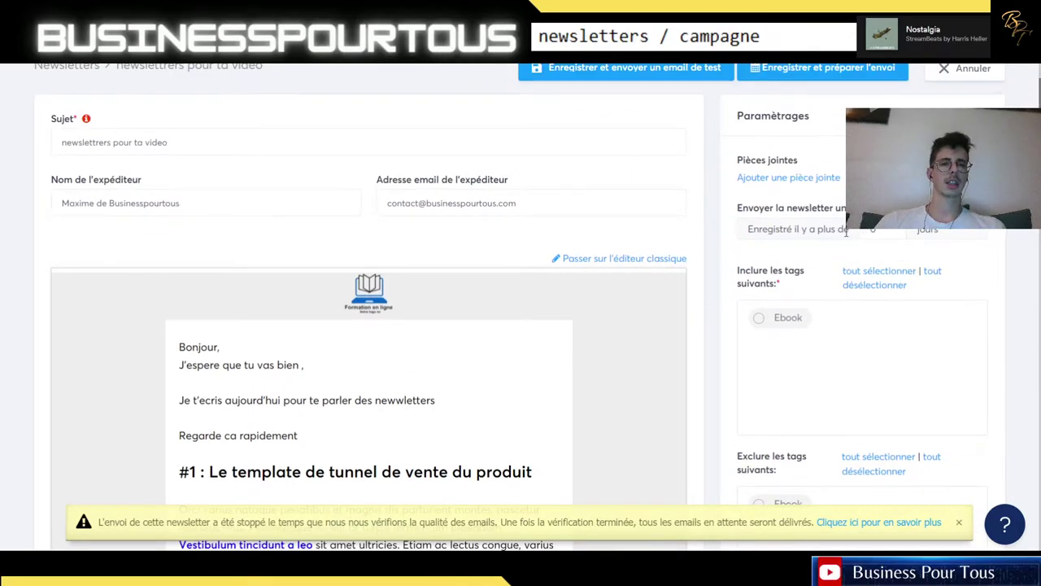
scroll(823, 277, down, 6)
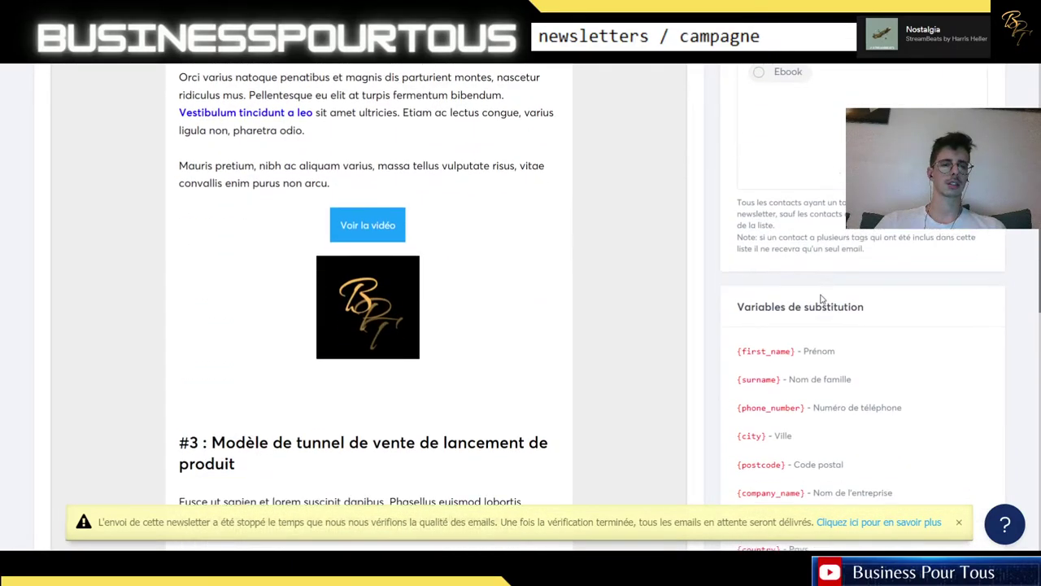
scroll(821, 300, up, 6)
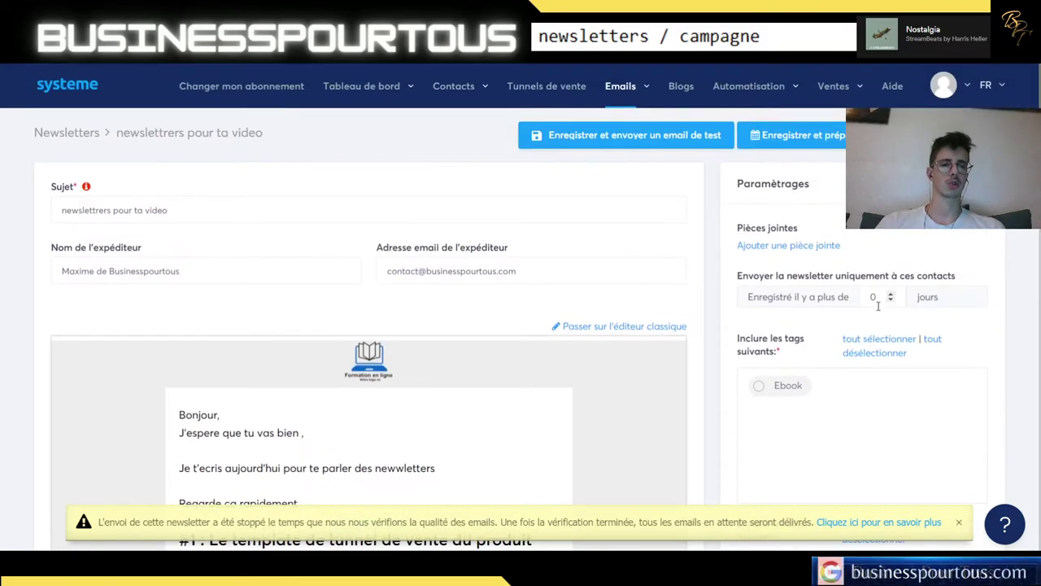
double_click(864, 296)
key(Tab)
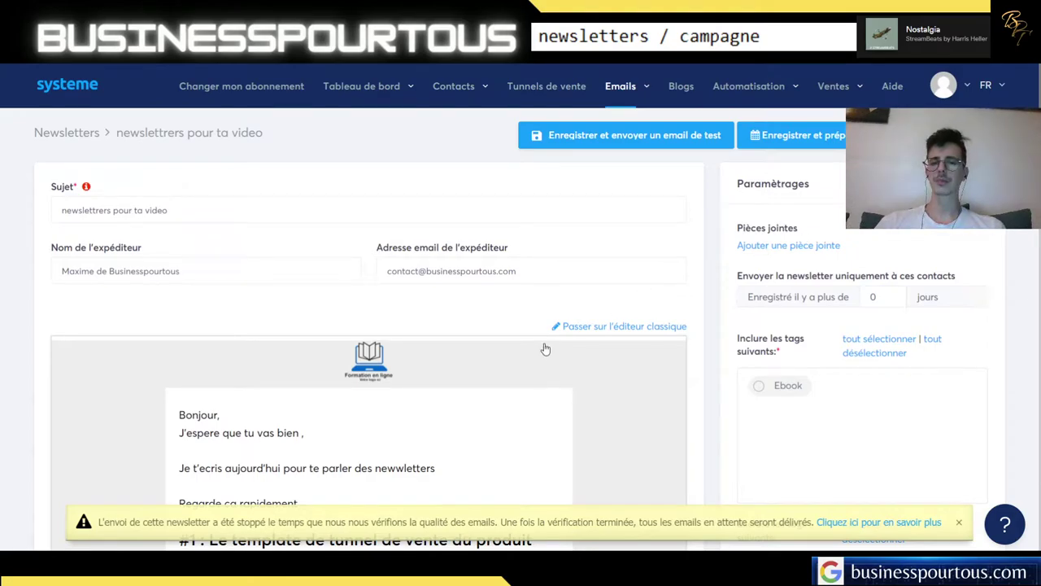
Leave the newsletter and open the list of email campaigns
key(alt+Left)
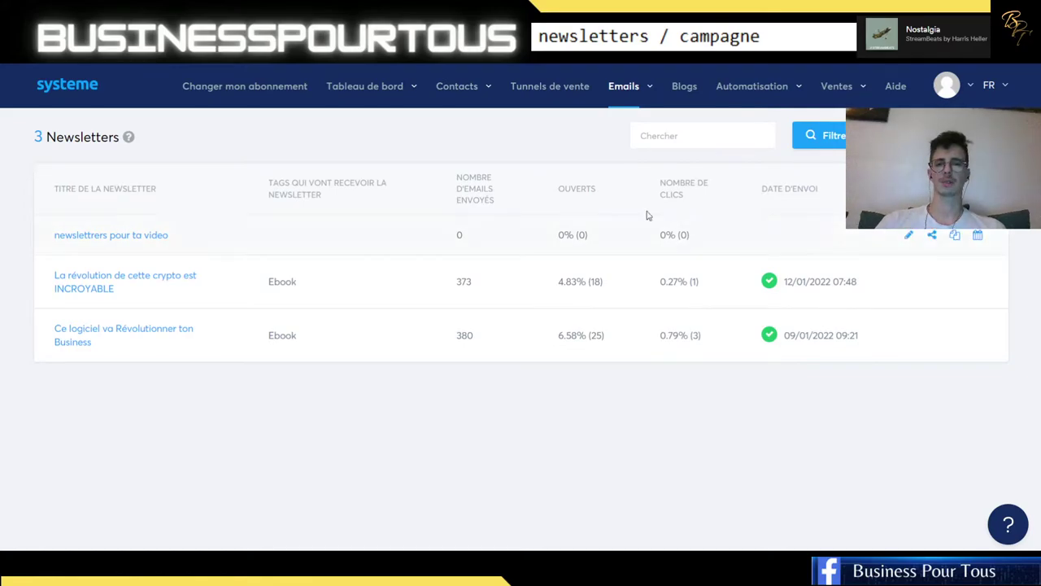
mouse_move(611, 104)
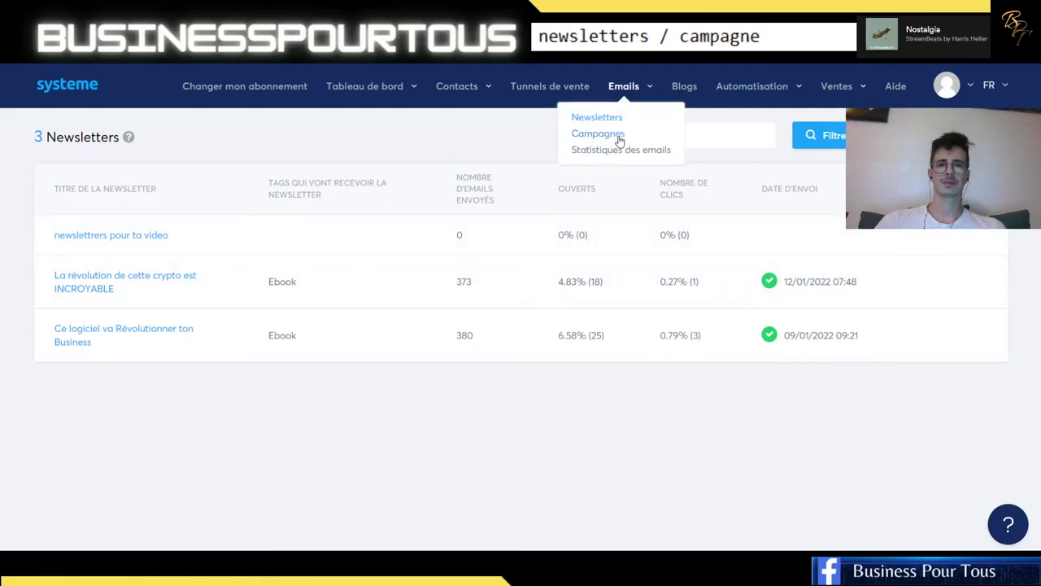
click(601, 138)
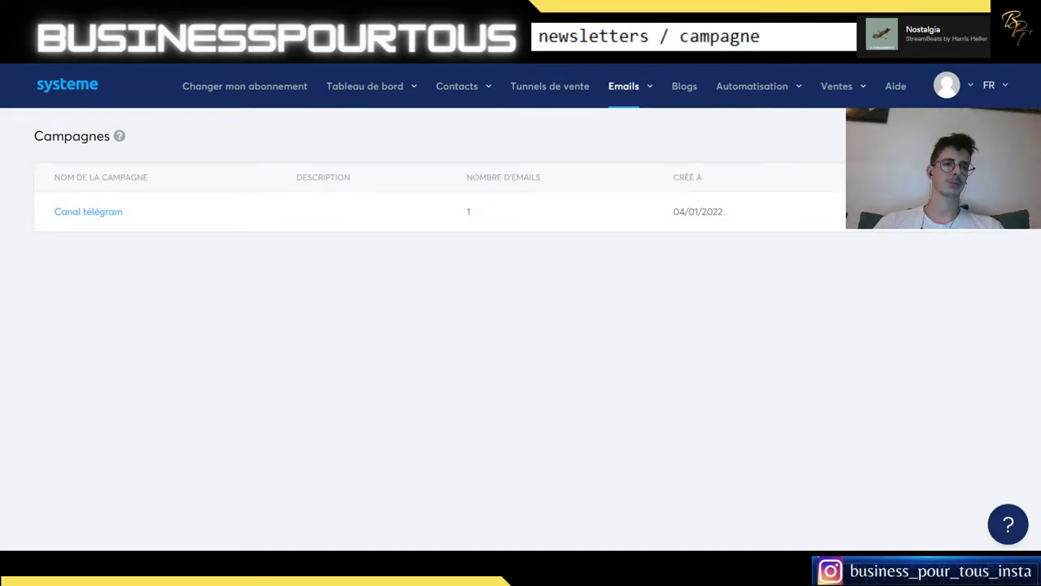
Create and save a new campaign named "test" without a description
click(968, 135)
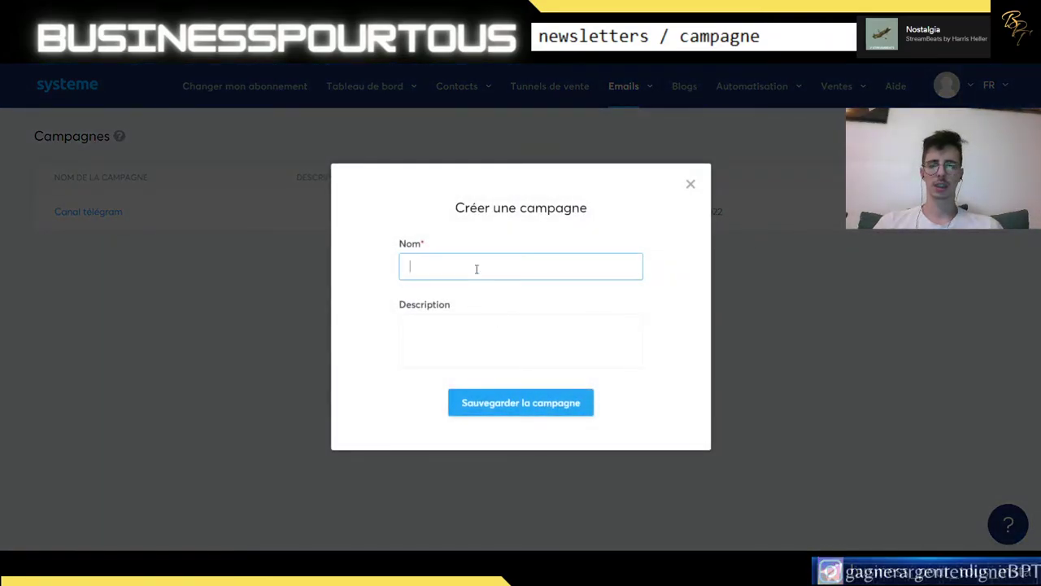
text(test)
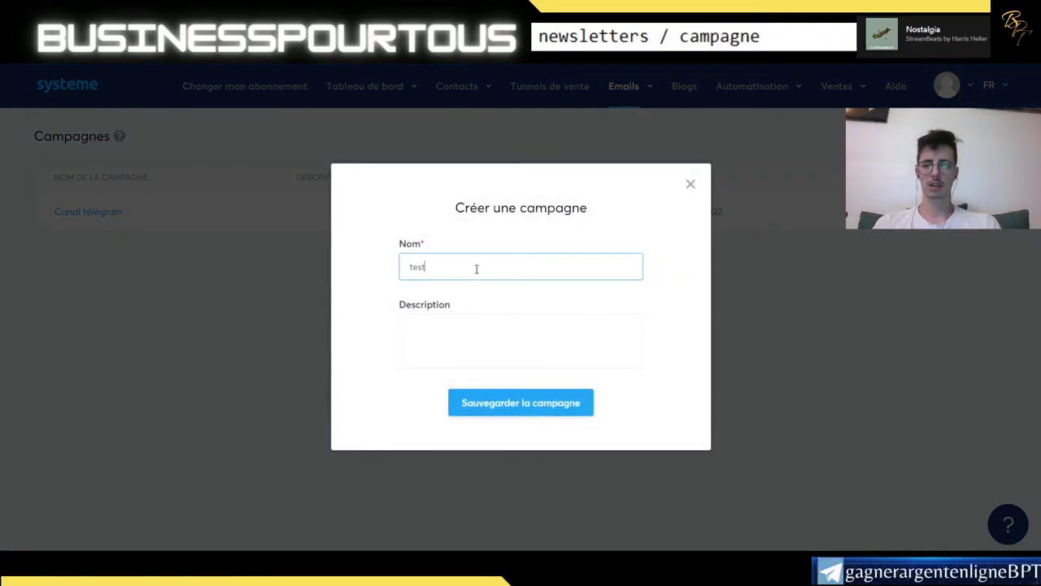
click(521, 405)
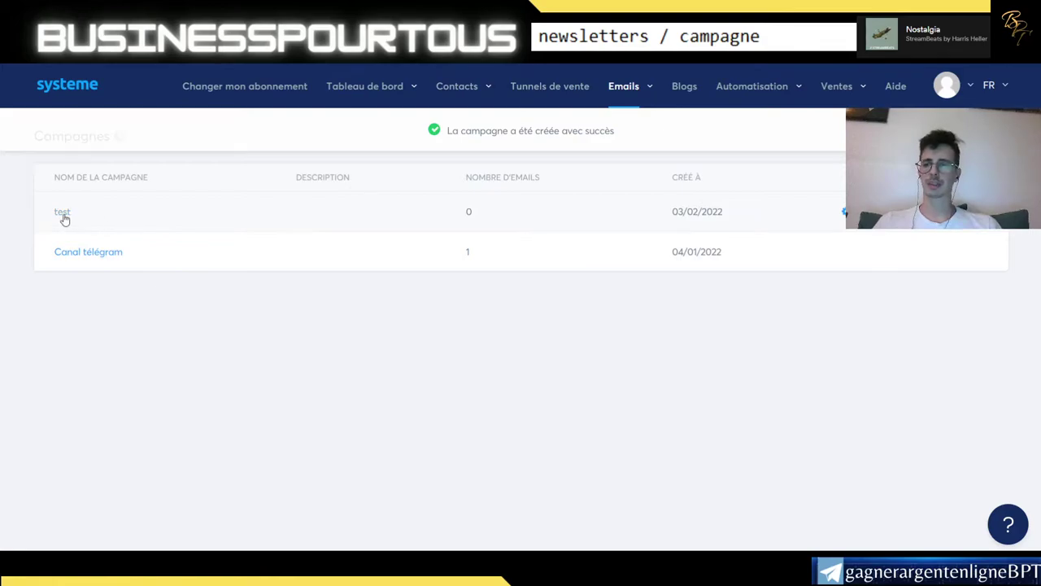
Create an email in the test campaign with the subject "bienvenue", using the classic editor
click(62, 213)
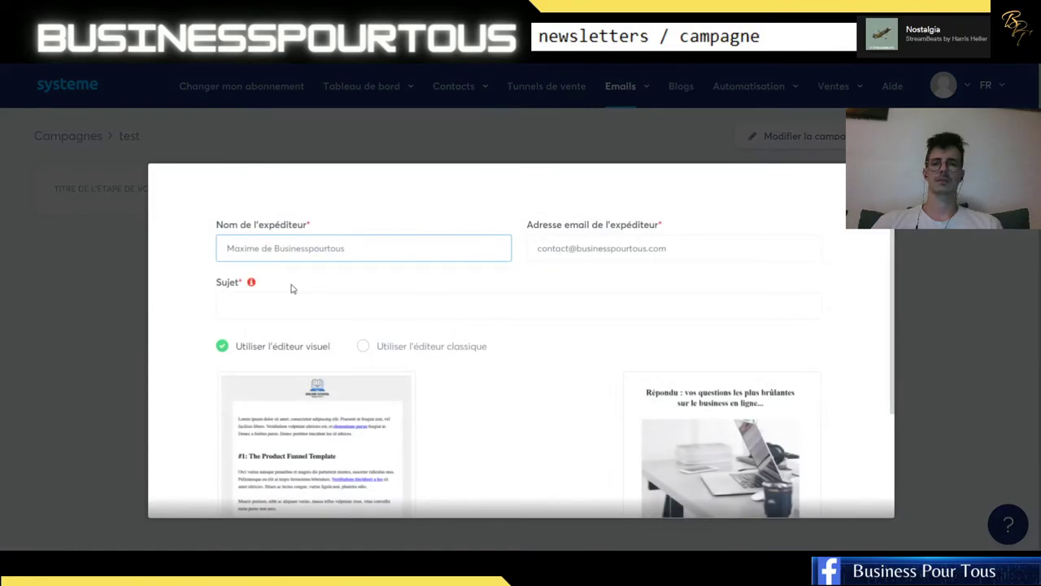
click(292, 304)
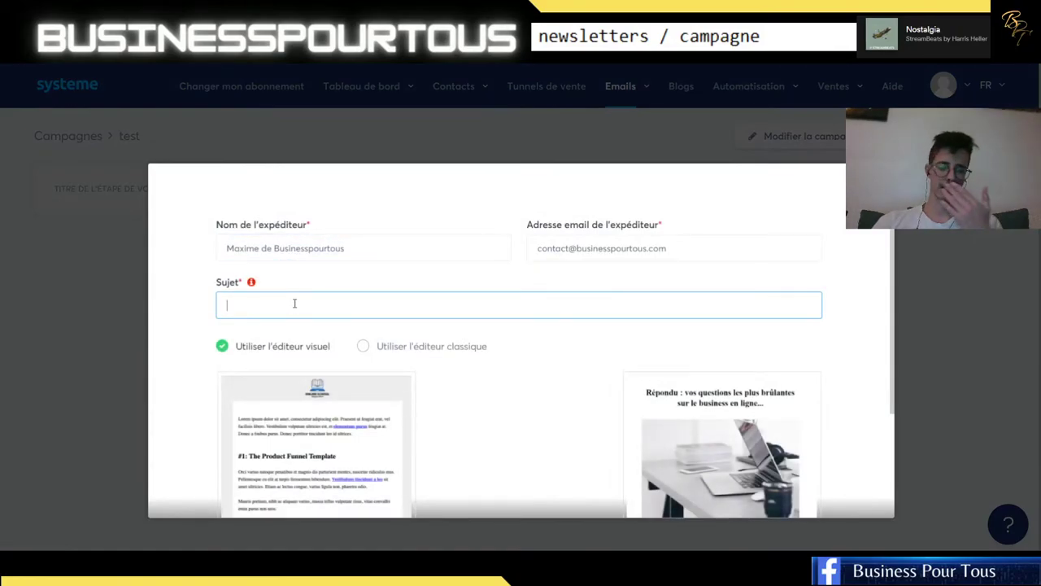
text(bienve,u)
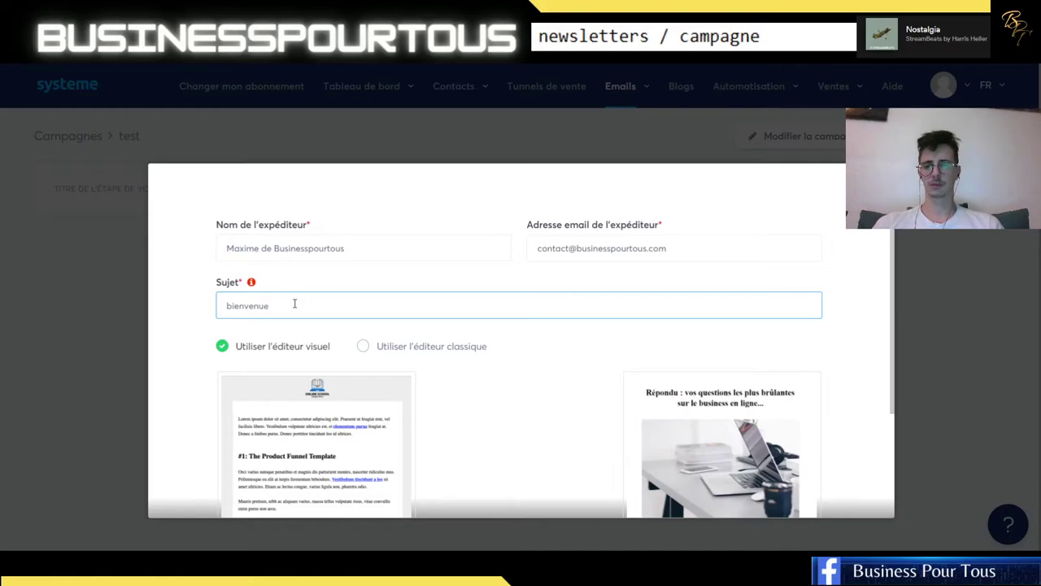
click(375, 350)
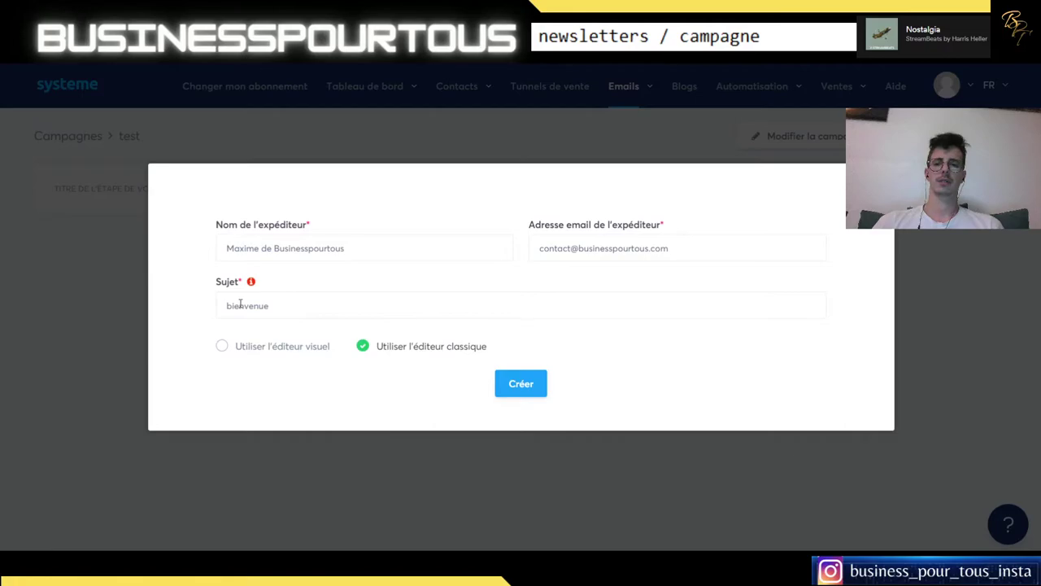
click(524, 389)
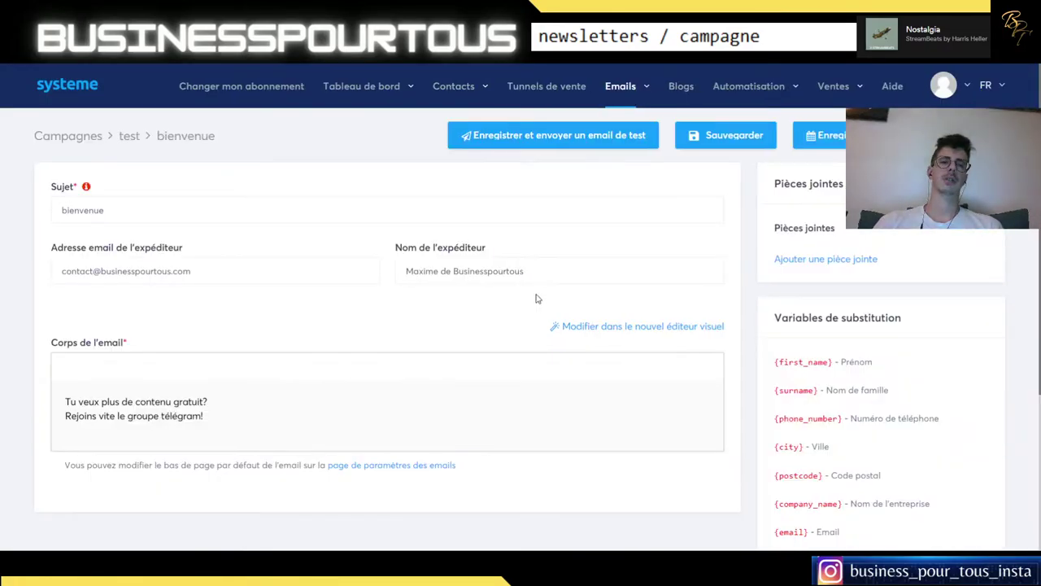
Start the body of the email with the greeting "Bonjour," followed by a blank line
scroll(344, 375, down, 3)
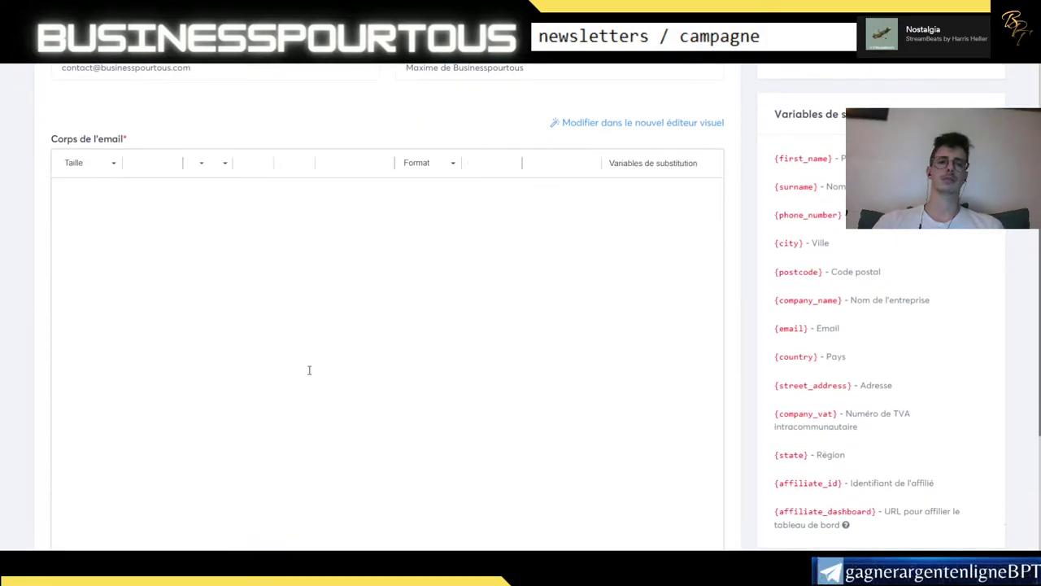
scroll(309, 367, up, 3)
scroll(301, 349, down, 2)
click(230, 284)
scroll(404, 293, down, 4)
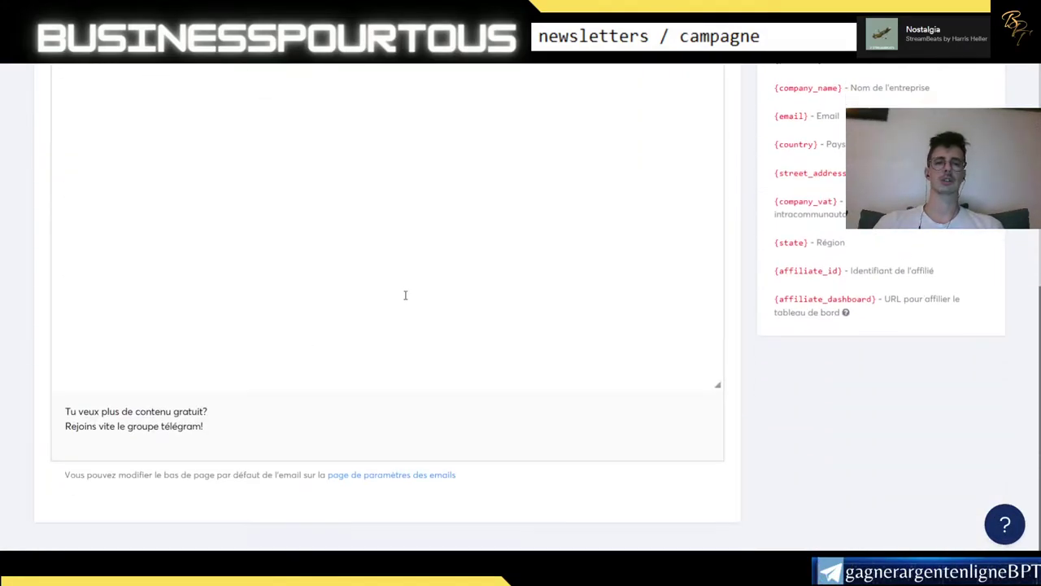
scroll(405, 296, up, 5)
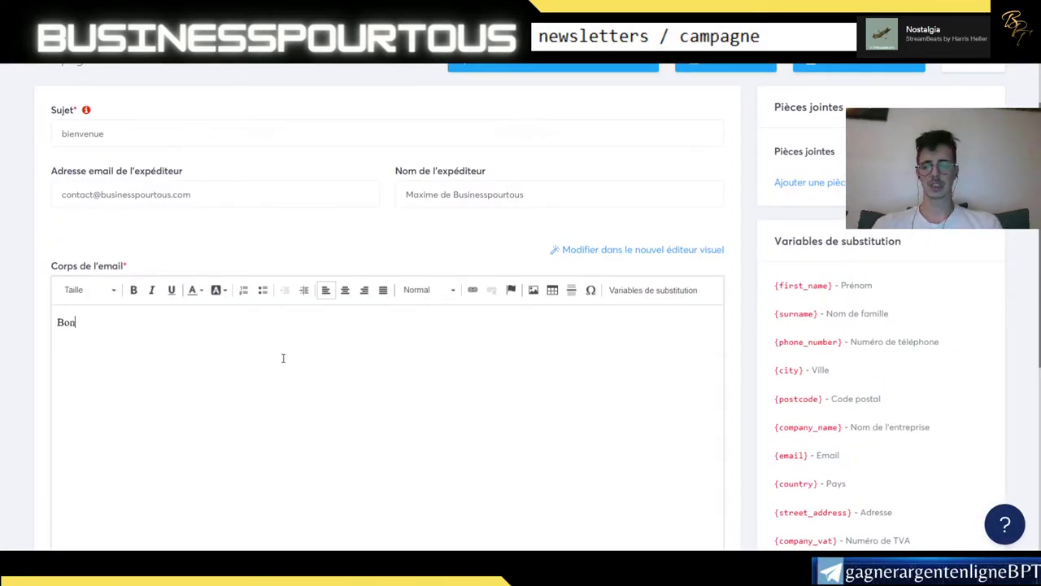
text(Bonjour,)
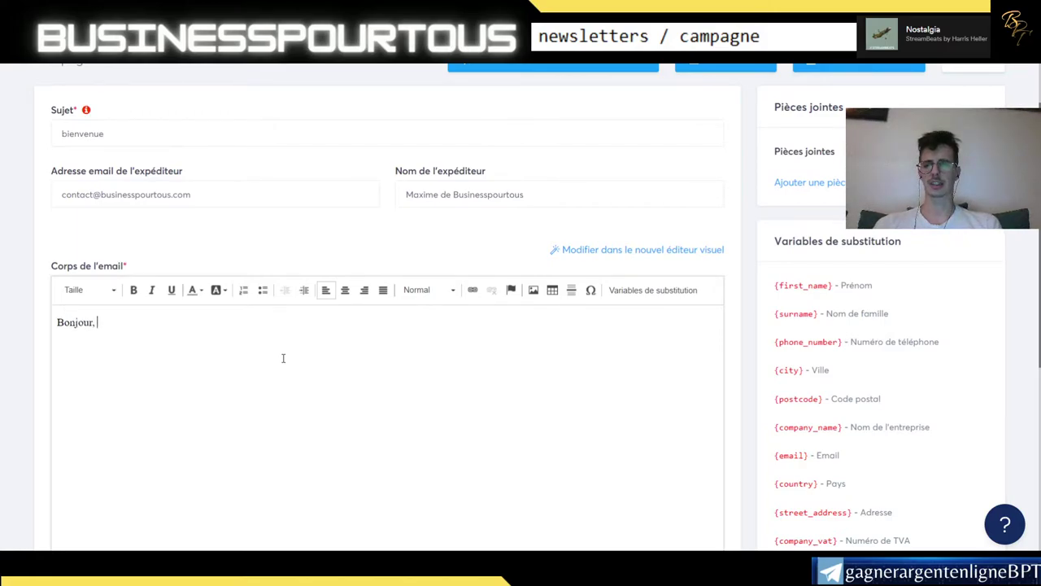
key(Return)
key(Return)
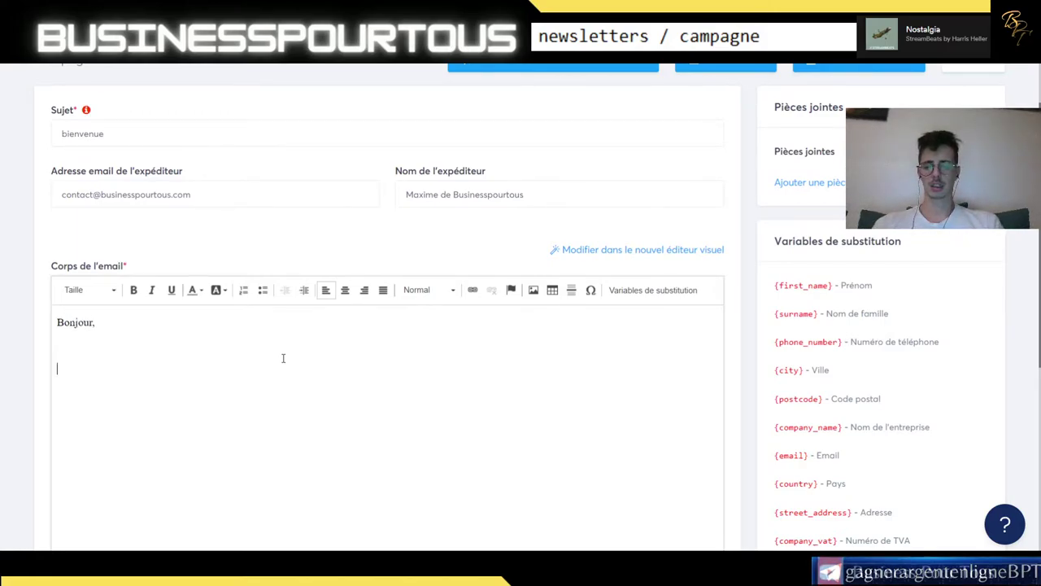
Add the line "Merci pour ton achat" below the greeting, followed by a blank line
text(Mer)
key(BackSpace)
key(BackSpace)
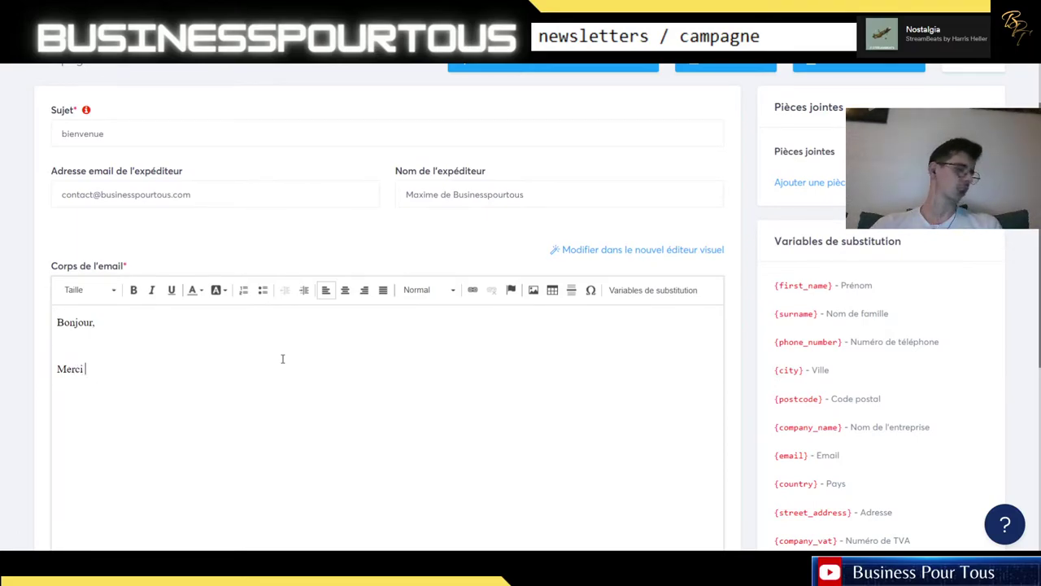
text(po)
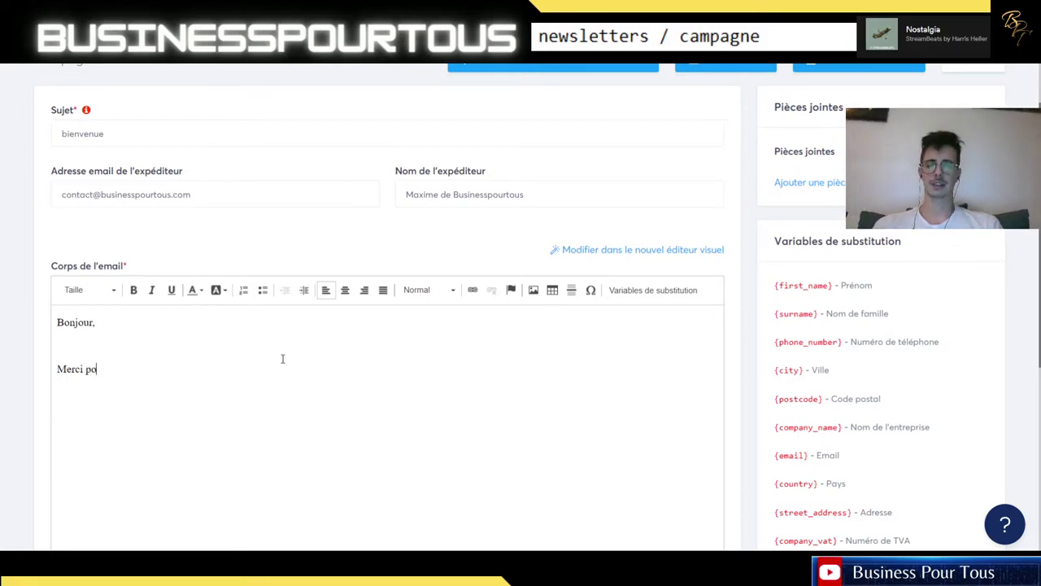
text(ur ton achat)
key(Return)
key(Return)
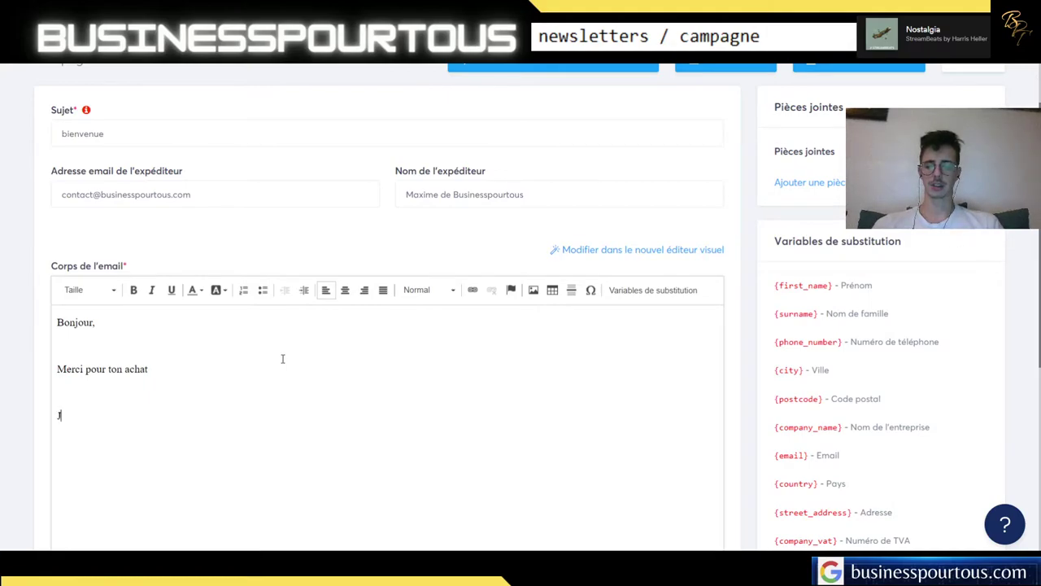
Write the sentence "J'espere que tu sera conquis par ce stylo" as the next paragraph of the email
text(J'espere que tu sera c)
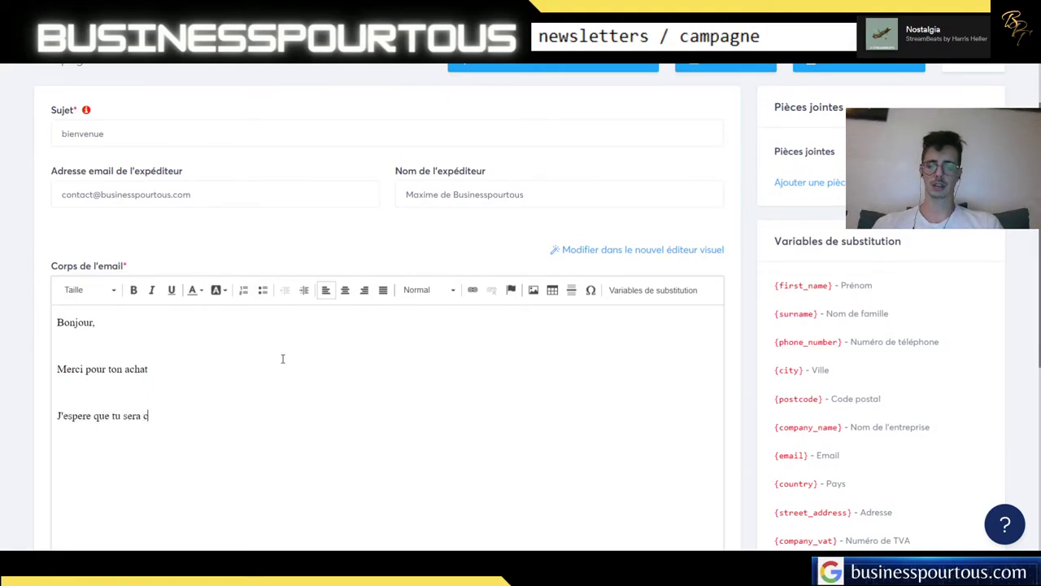
key(BackSpace)
key(BackSpace)
key(BackSpace)
key(BackSpace)
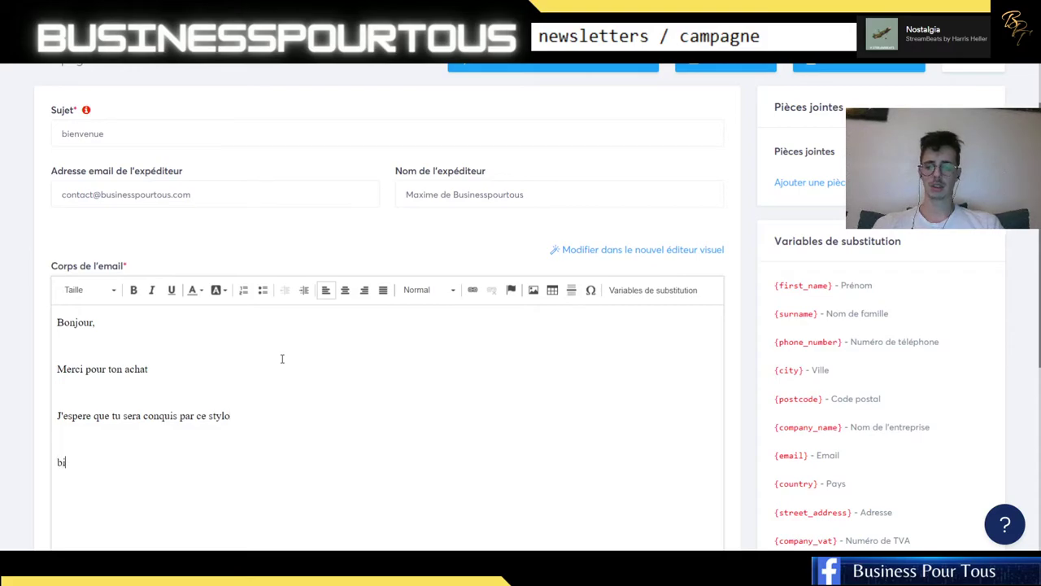
Add the closing line "bienvenue chez nous et à bientôt" to the email body
text(chez )
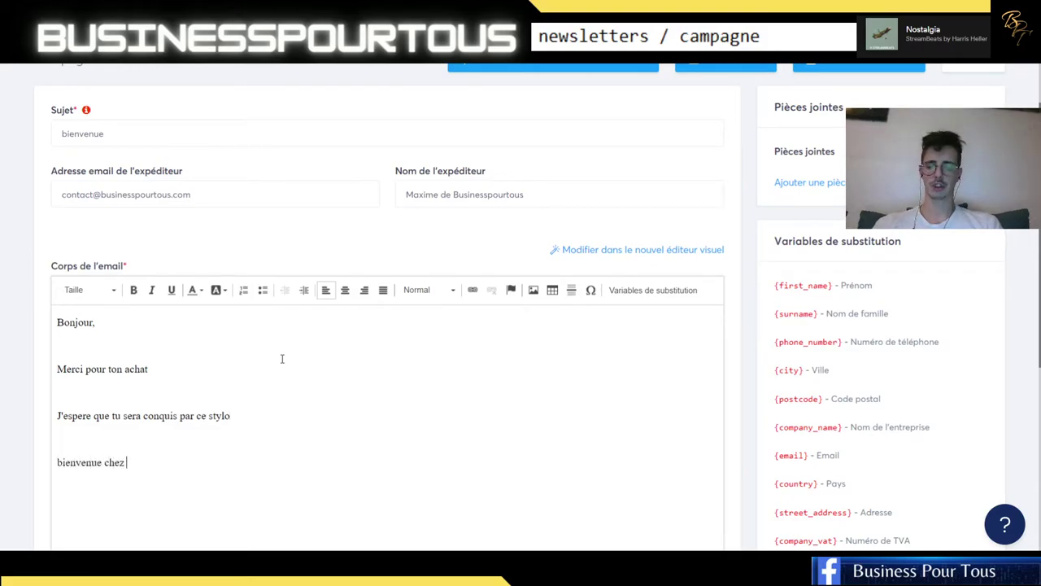
text(nous et)
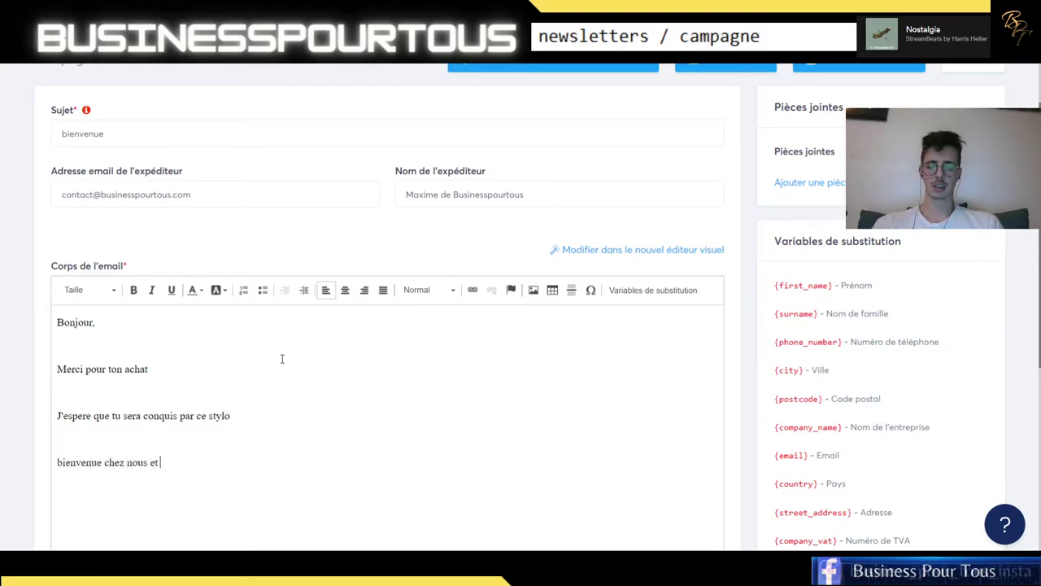
text( à bientôt)
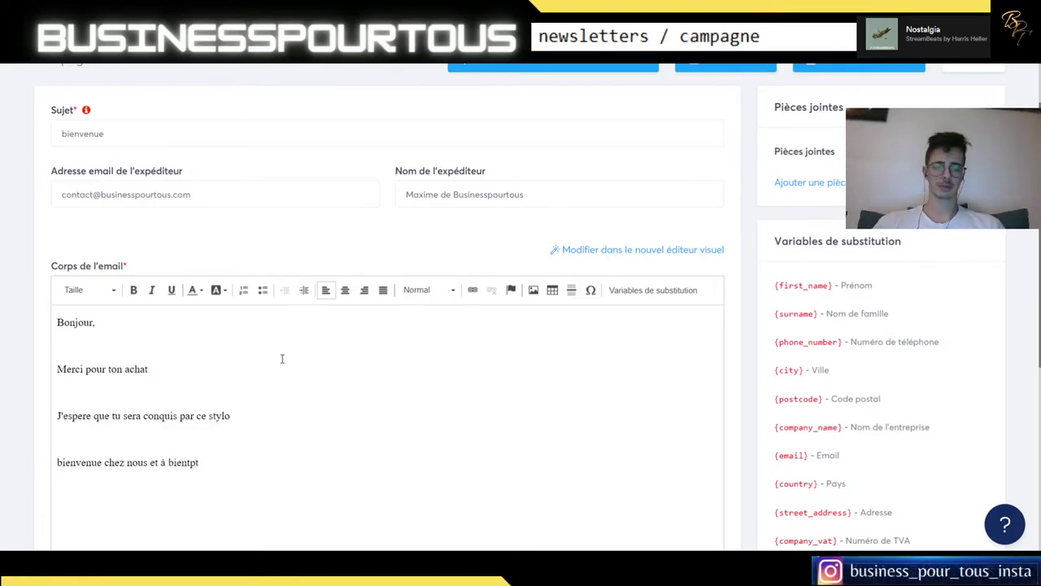
scroll(286, 358, down, 2)
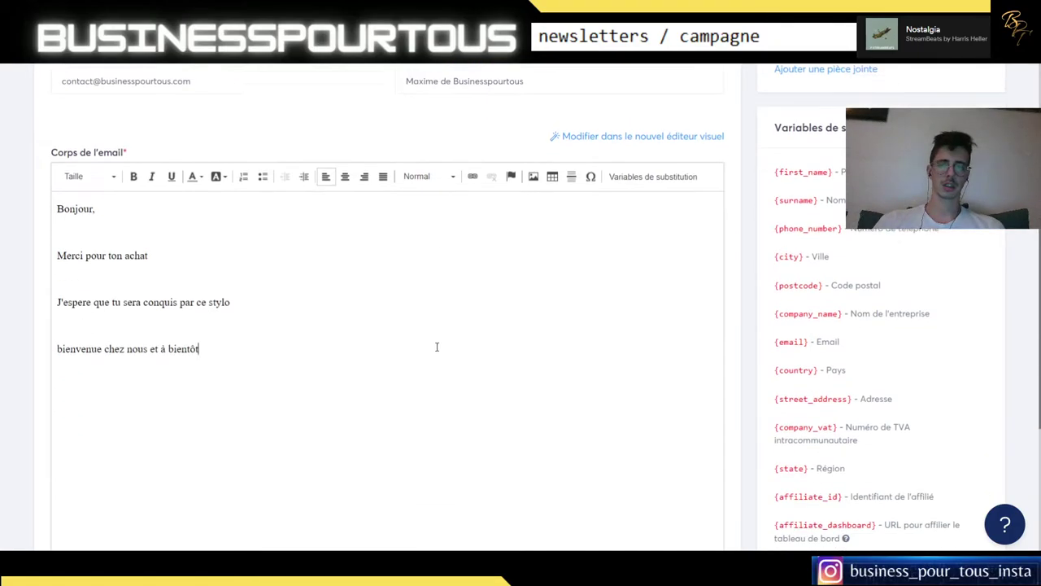
text(tôt)
Sign the email with the sender's first name below the closing line and save it
key(Return)
key(Return)
text(MAxime)
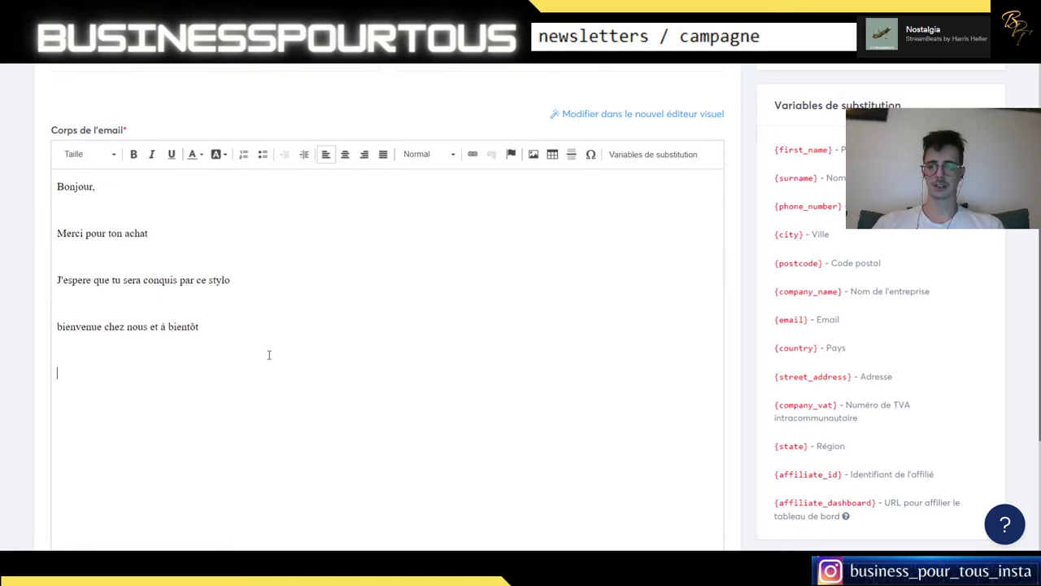
text(axime)
scroll(624, 291, down, 3)
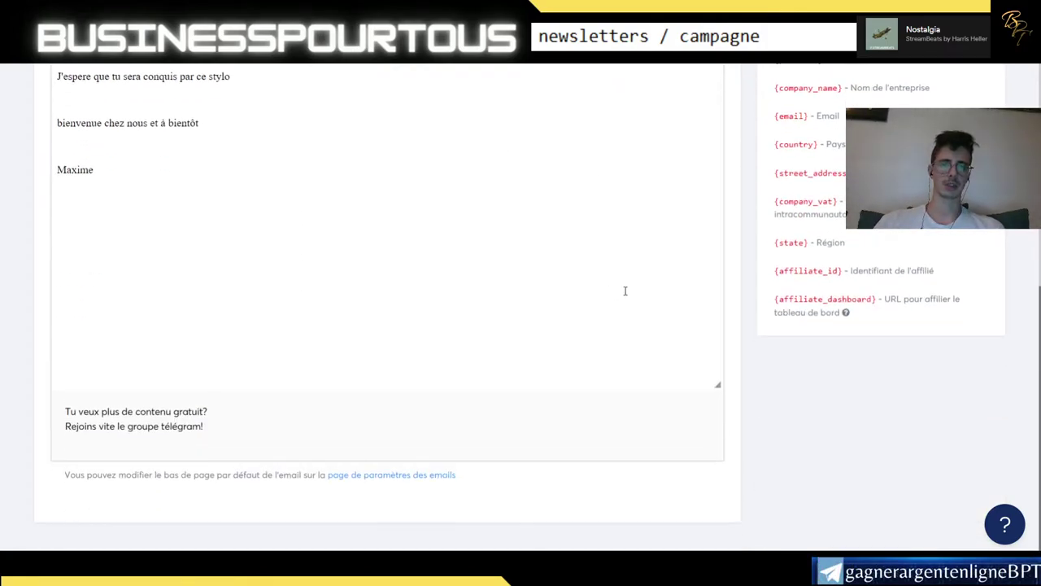
scroll(803, 376, up, 6)
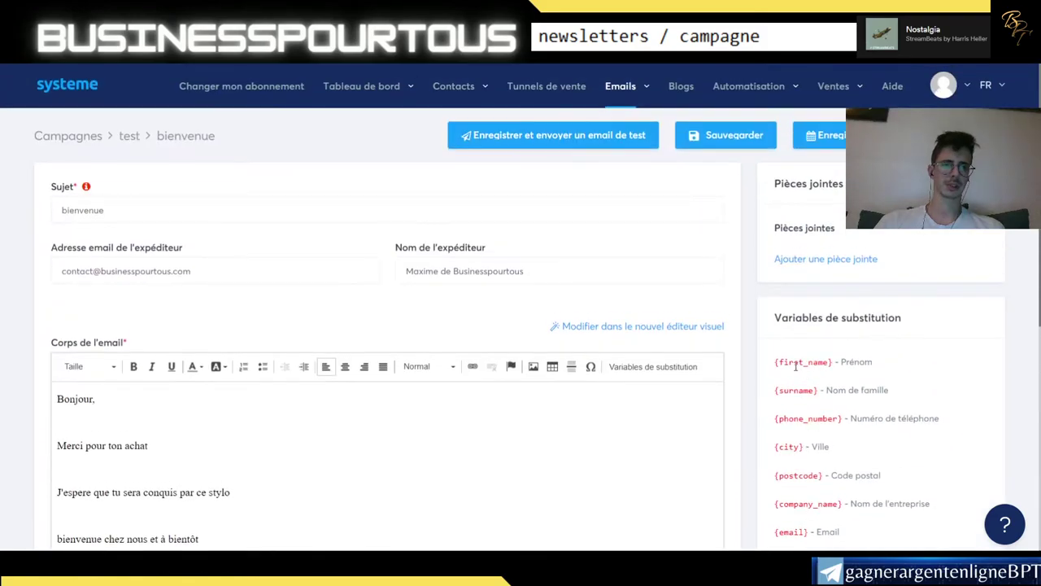
click(733, 140)
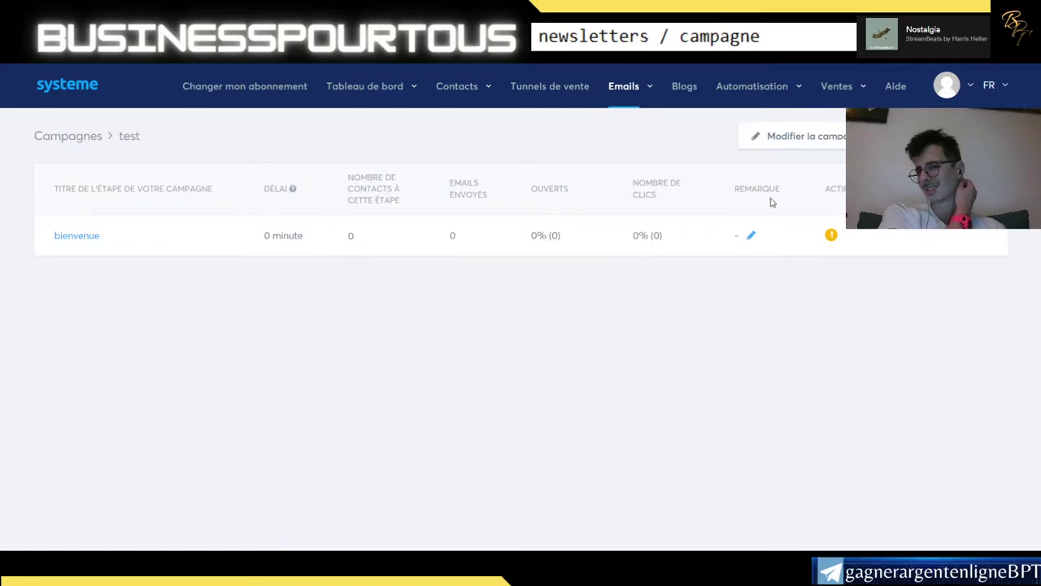
mouse_move(724, 259)
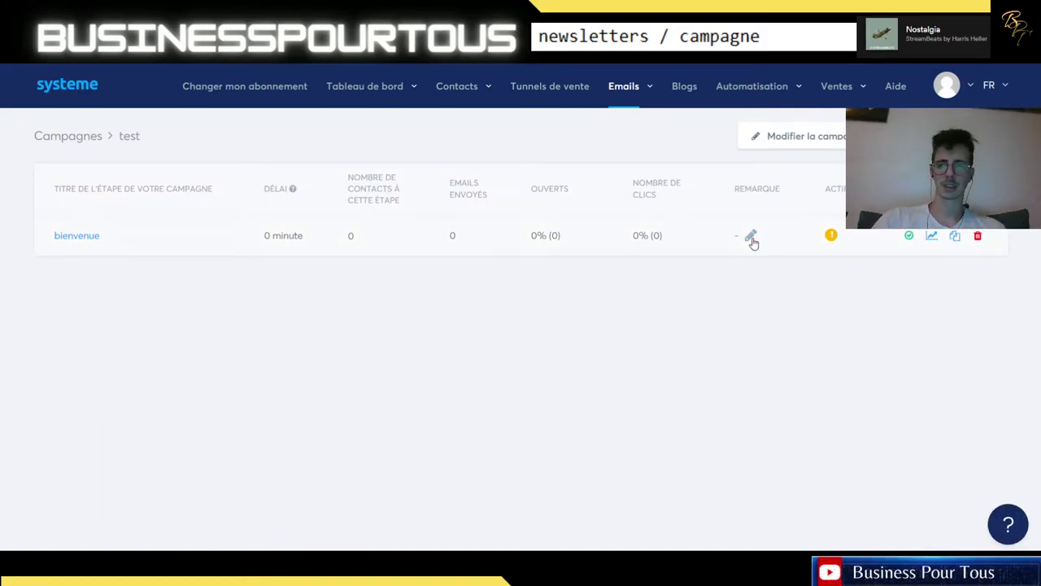
click(751, 235)
click(690, 184)
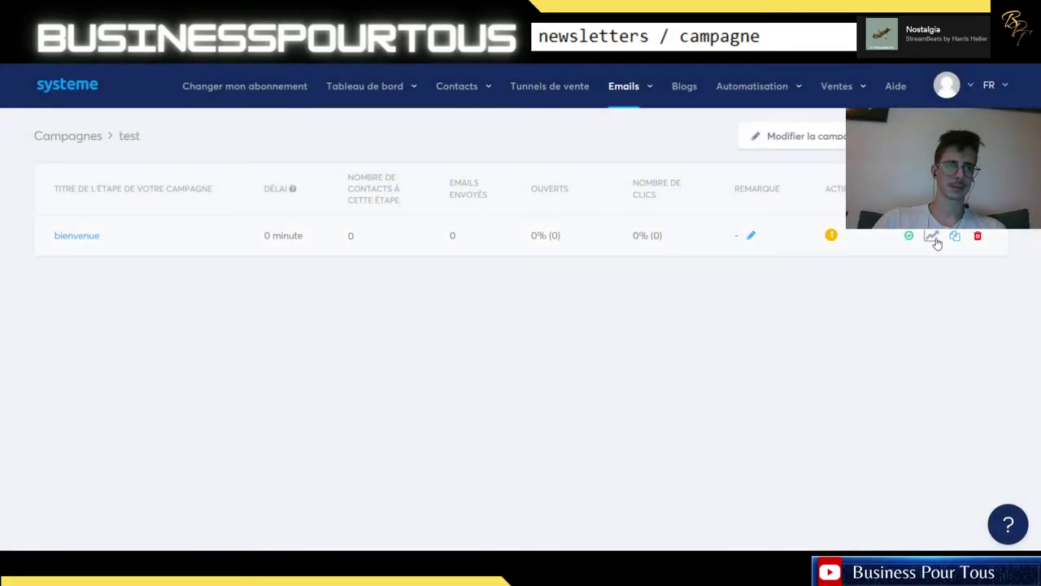
Reopen the bienvenue email and publish it in the campaign with a delay of 0 minutes
click(81, 238)
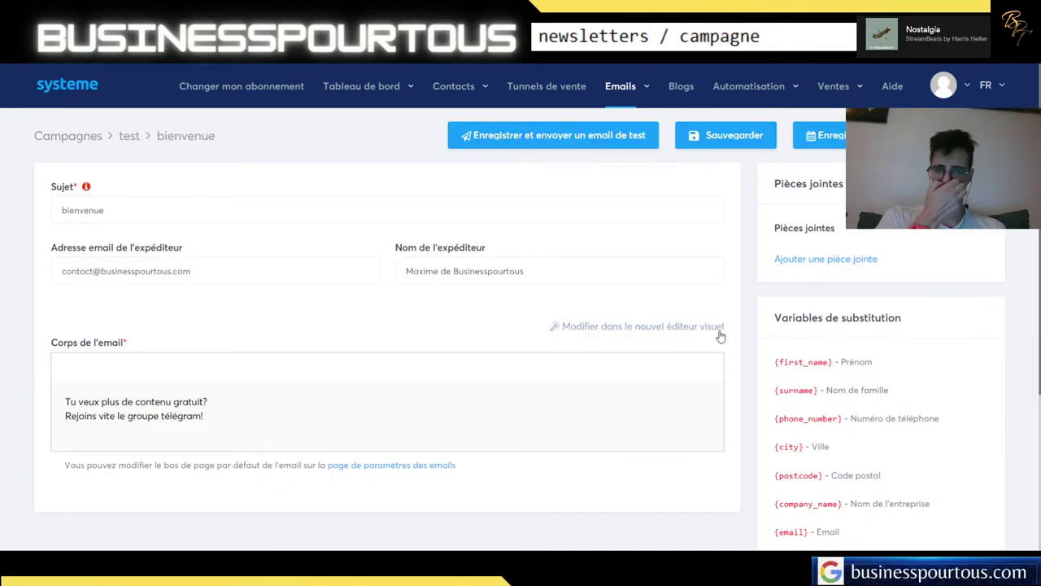
click(821, 135)
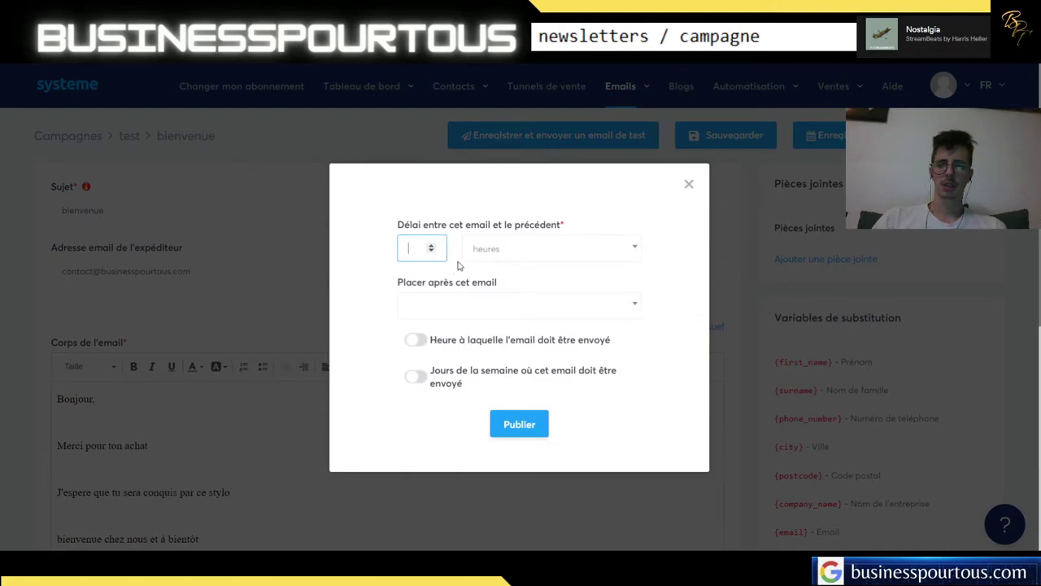
click(531, 316)
click(533, 318)
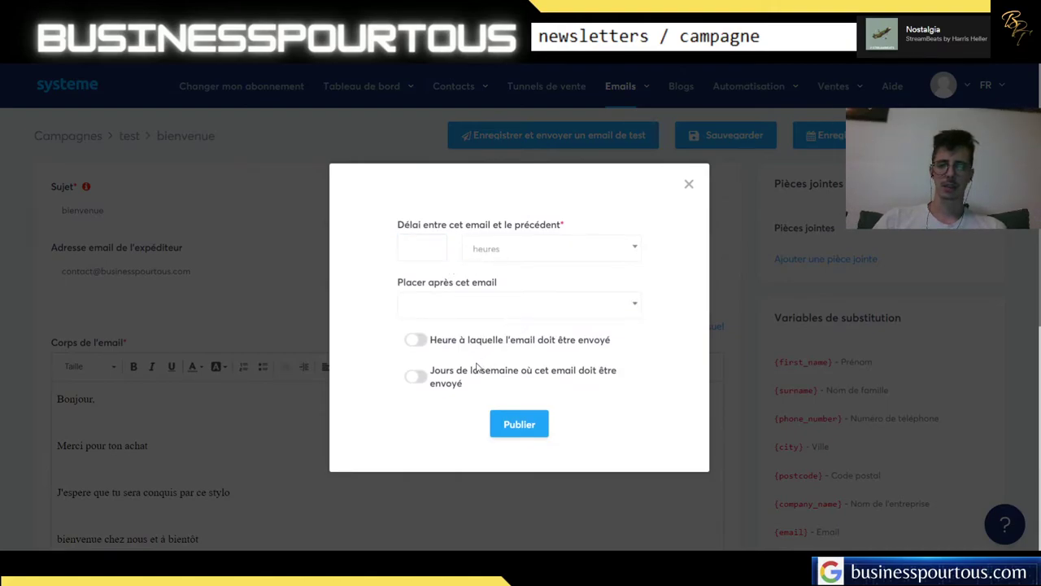
click(412, 246)
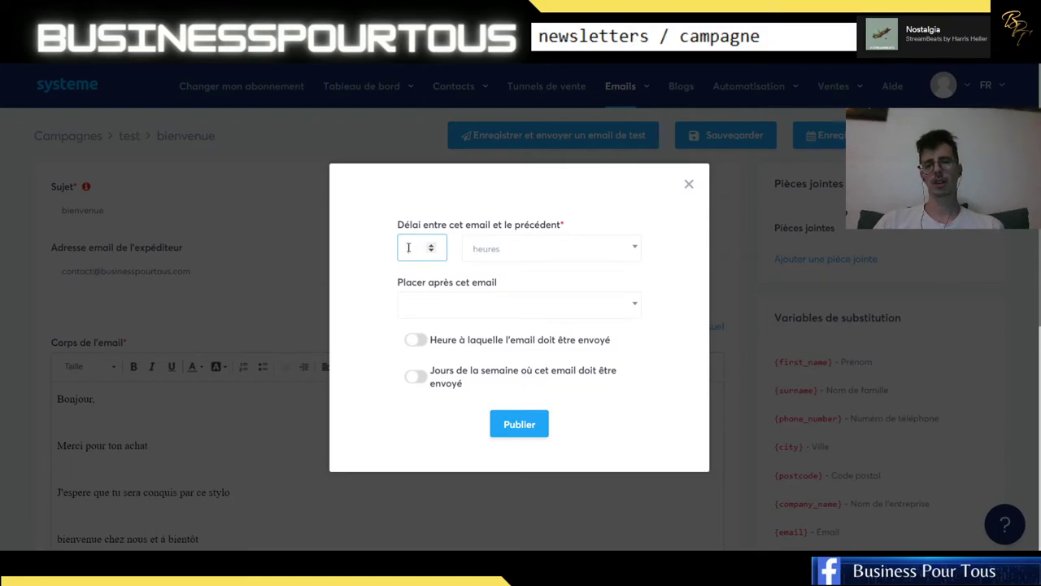
click(529, 433)
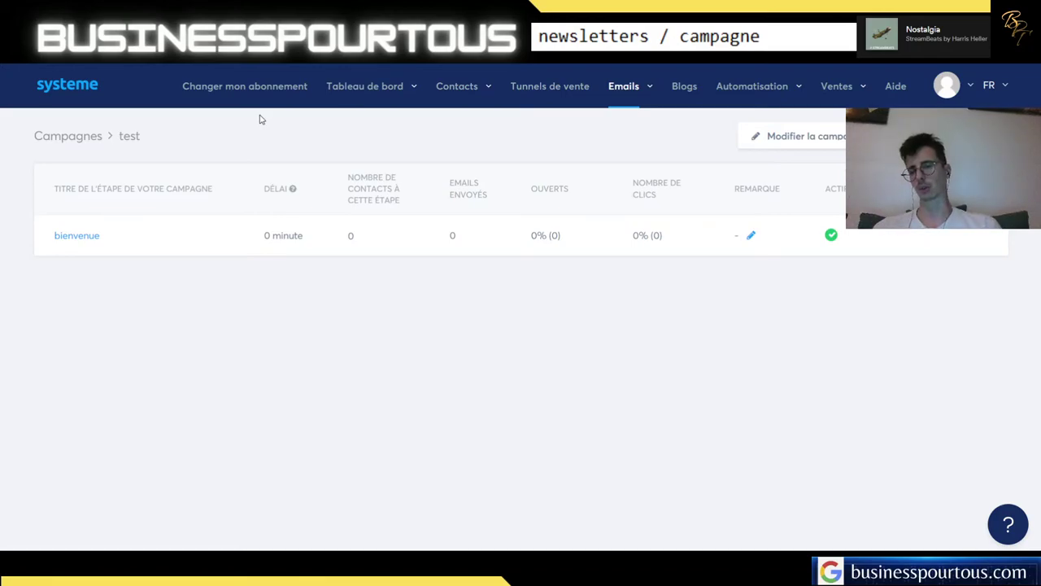
triple_click(139, 137)
click(134, 188)
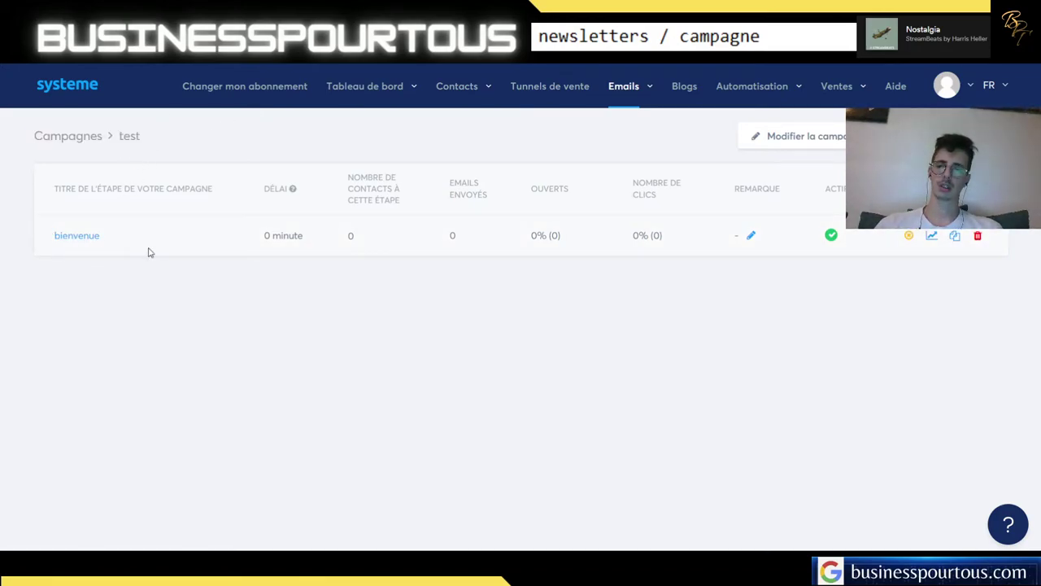
drag(259, 240, 310, 236)
click(317, 237)
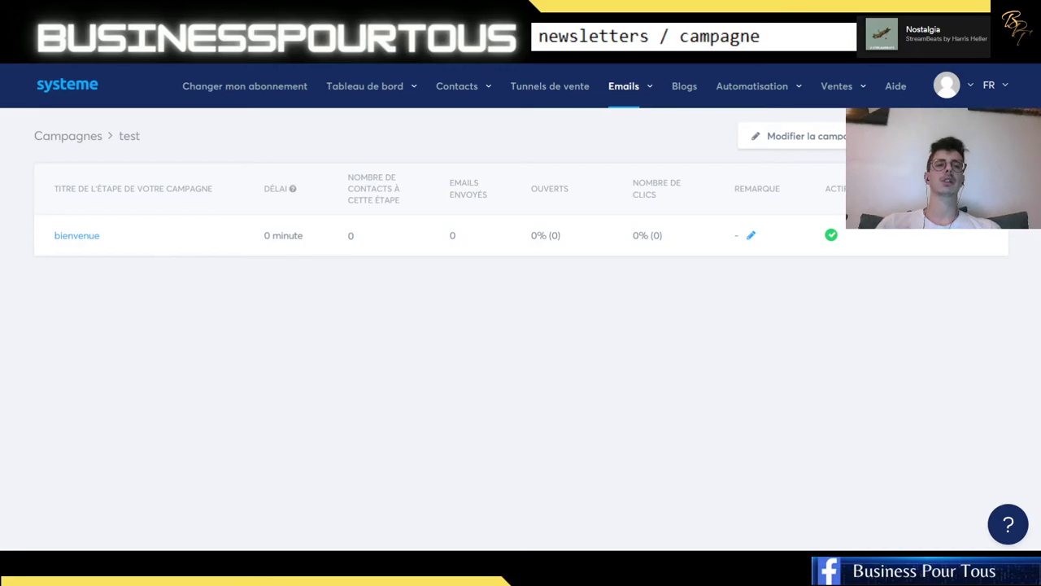
Create a second email in the test campaign with the subject "connais tu les fonctions cachées", using the classic editor
click(760, 235)
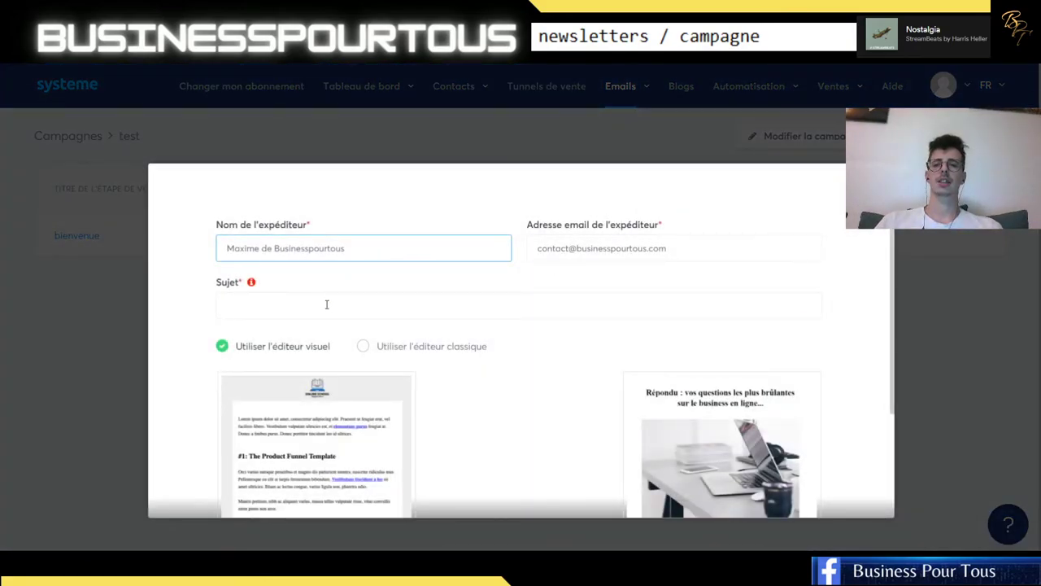
click(326, 304)
click(479, 350)
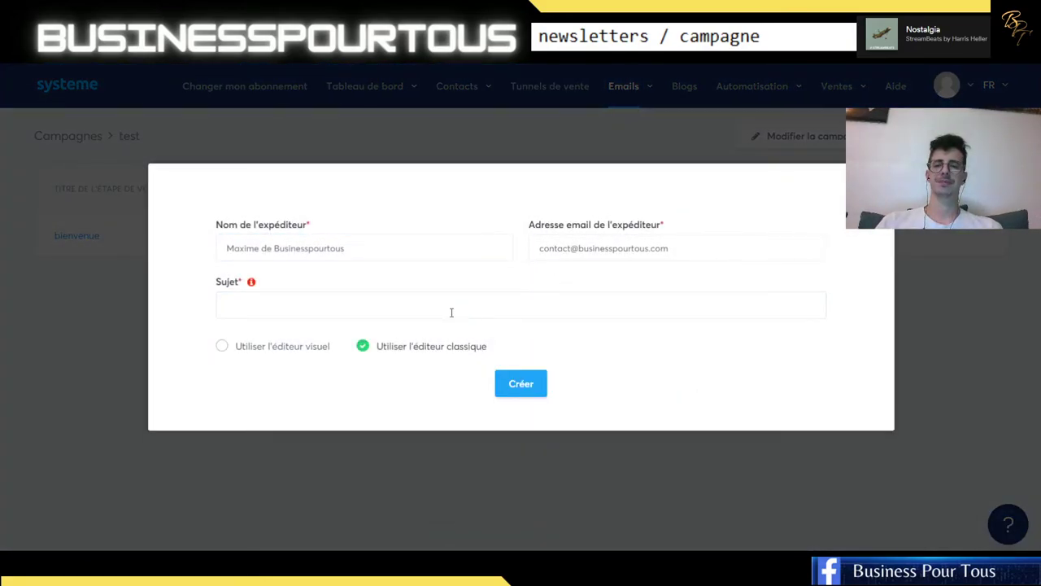
click(452, 306)
text(a)
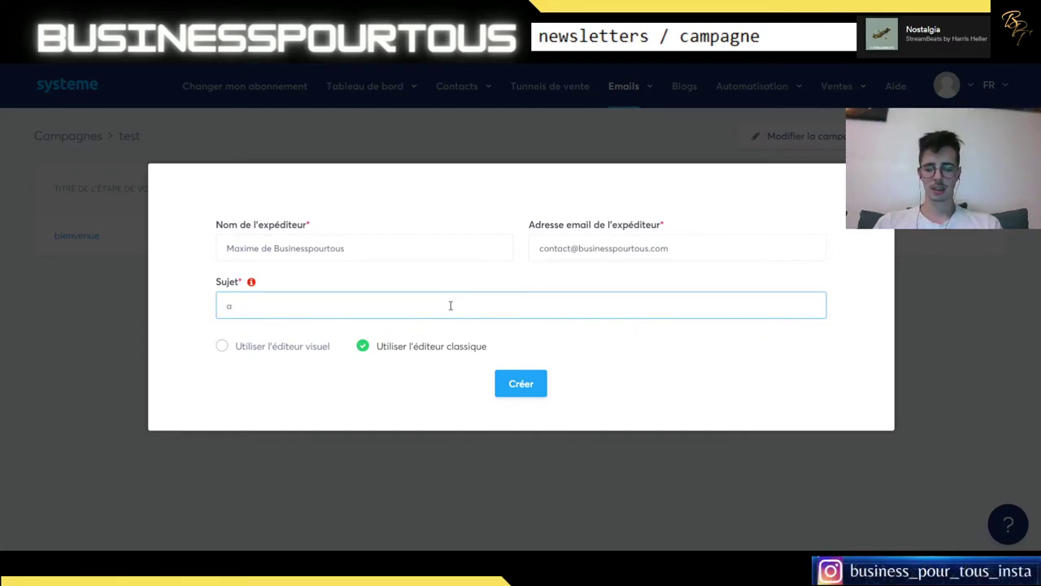
text(zconnai)
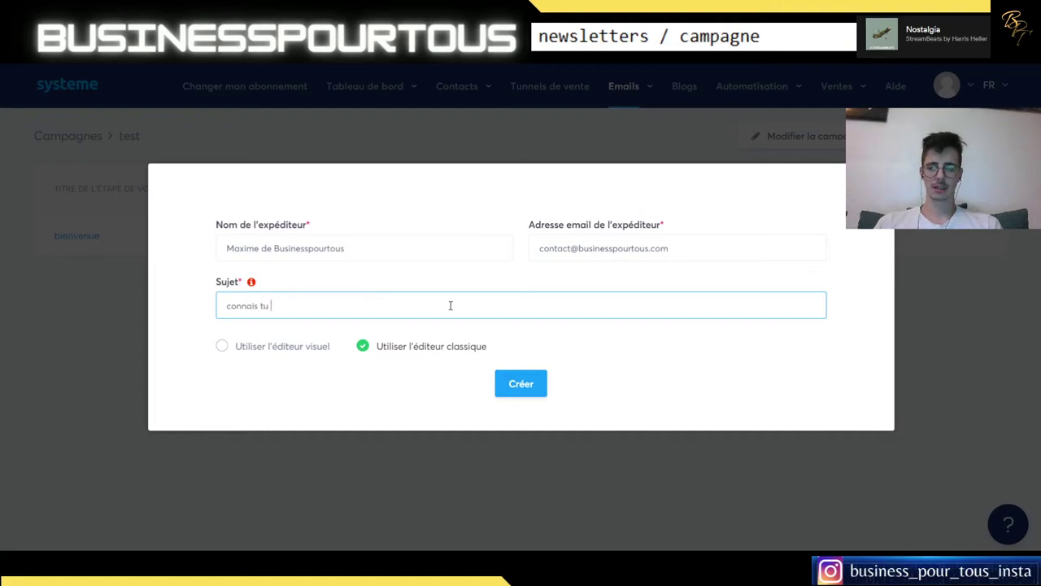
text(s tu)
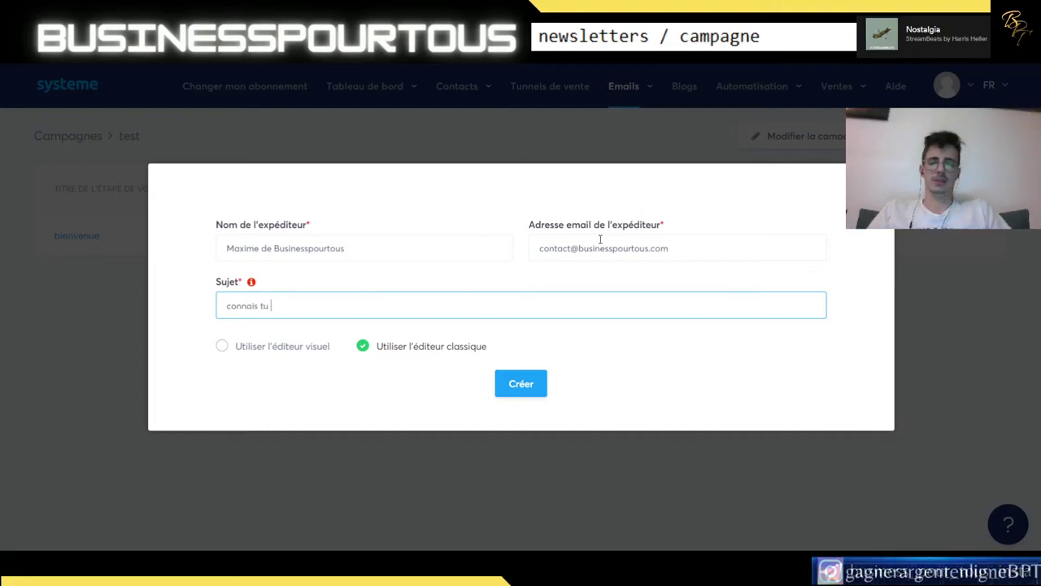
text( les fo)
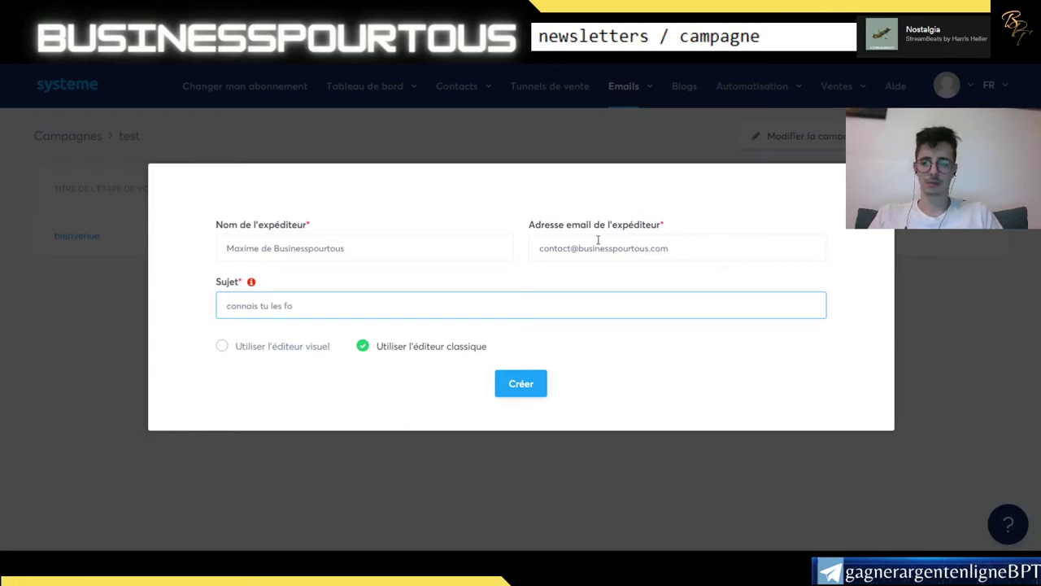
text(fns cac)
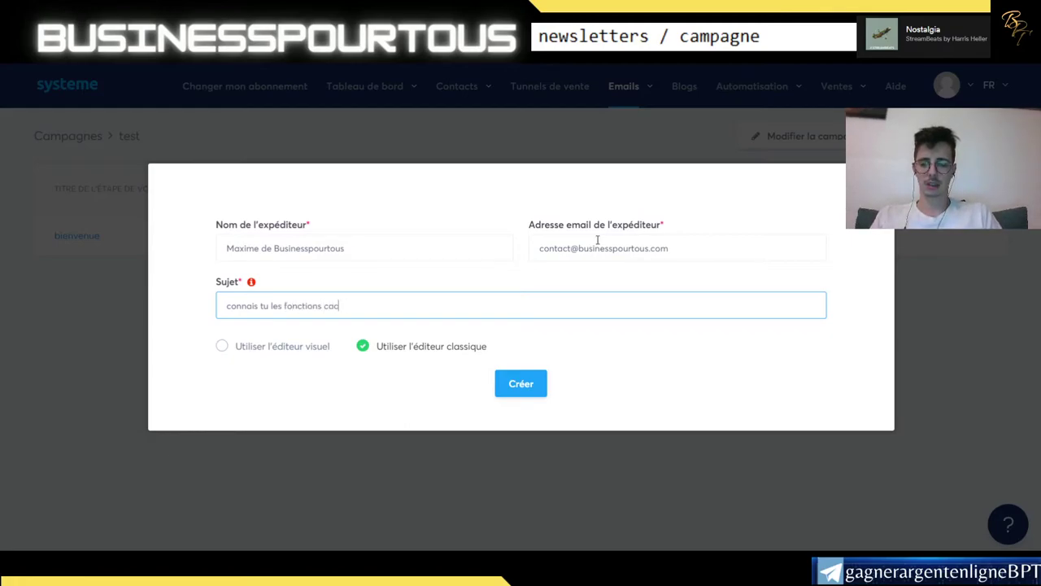
text(hées)
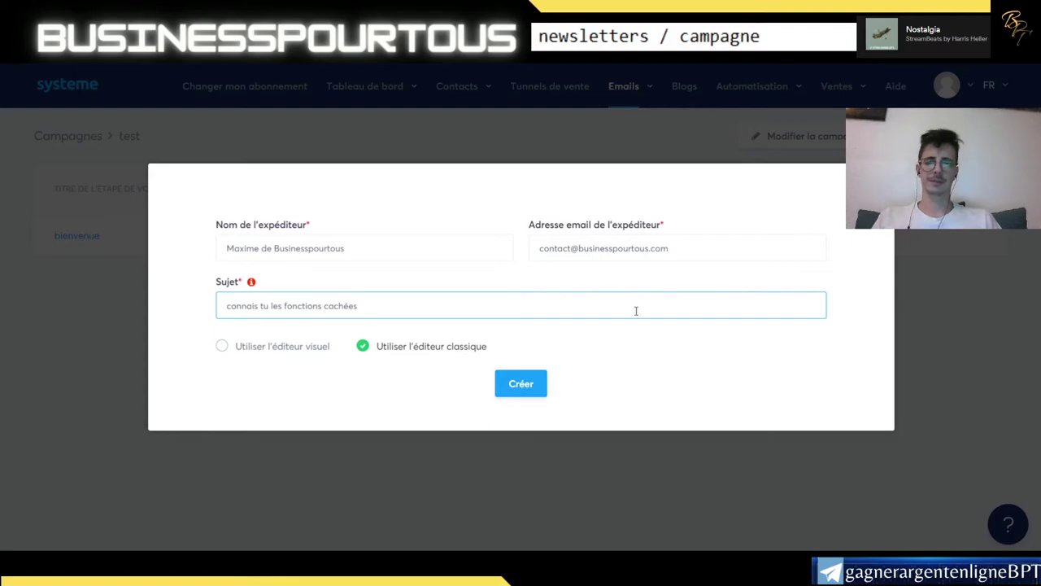
click(529, 386)
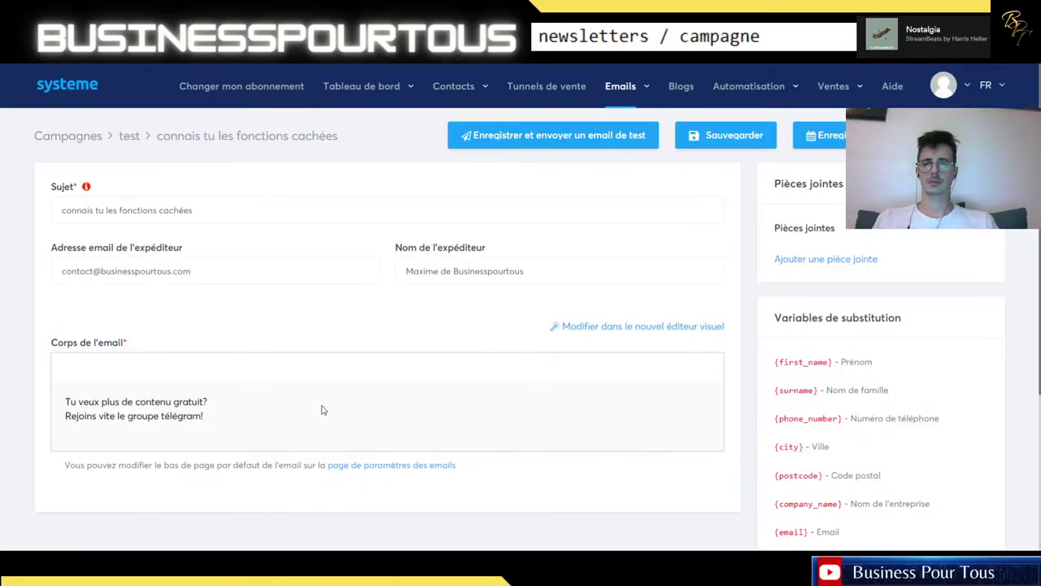
Start the email body with the greeting "Bonjour," followed by the line "Connais tu vraiment ce stylo?"
scroll(134, 374, down, 3)
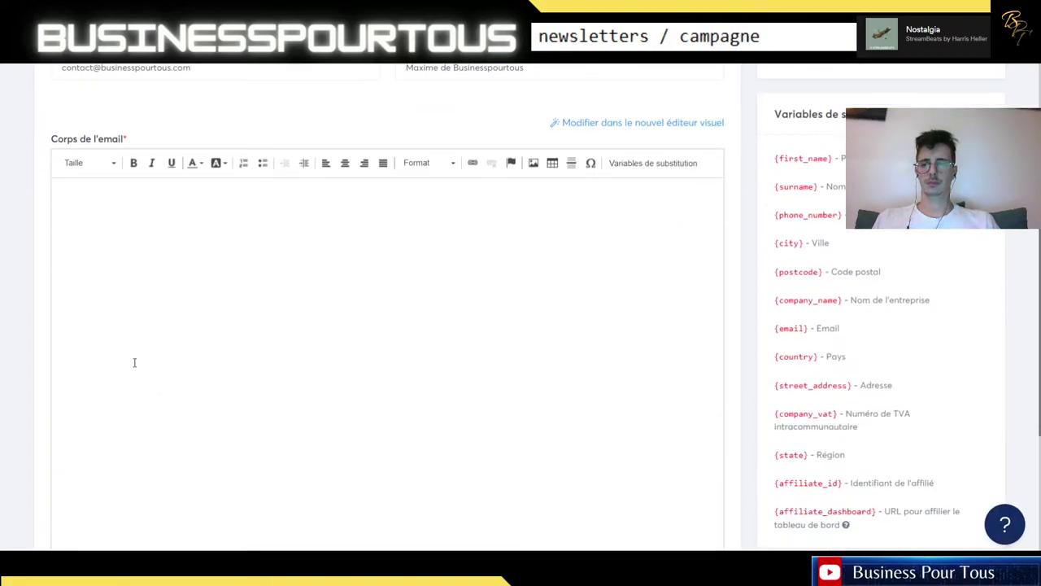
click(98, 229)
text(Bonjour)
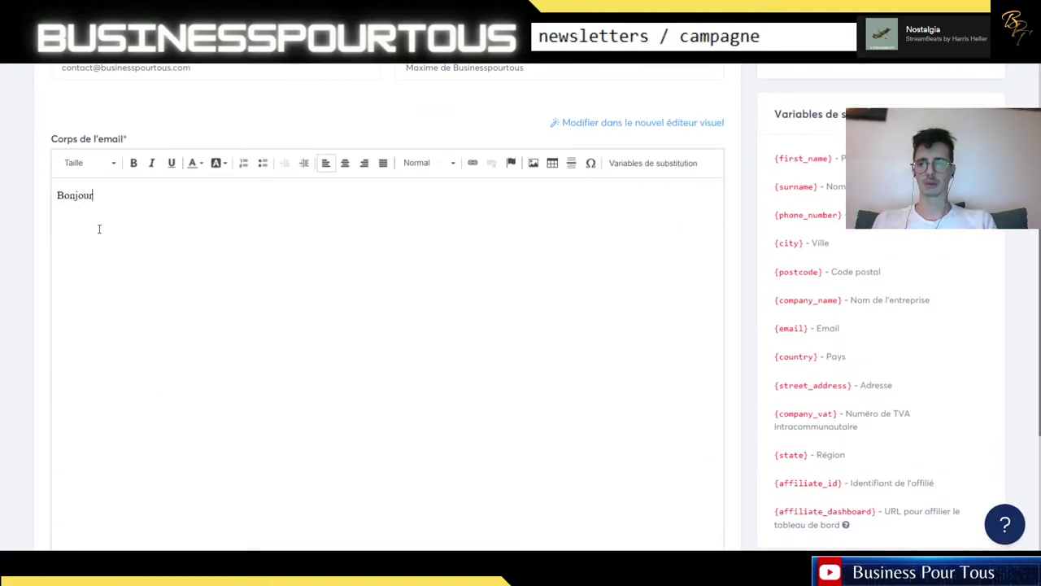
text(Connnna)
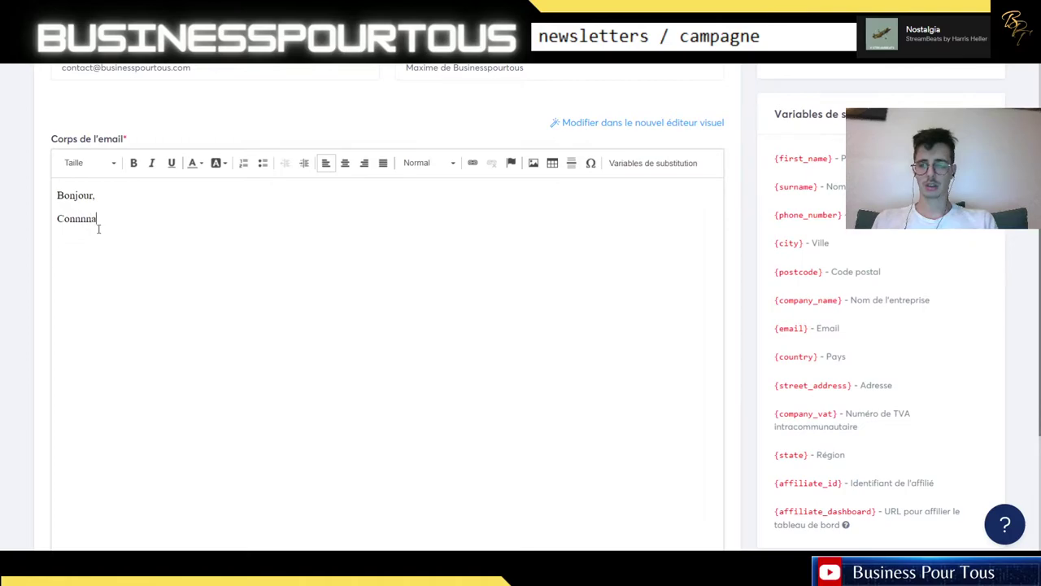
text(i)
key(BackSpace)
key(BackSpace)
key(BackSpace)
key(BackSpace)
key(BackSpace)
text(nais)
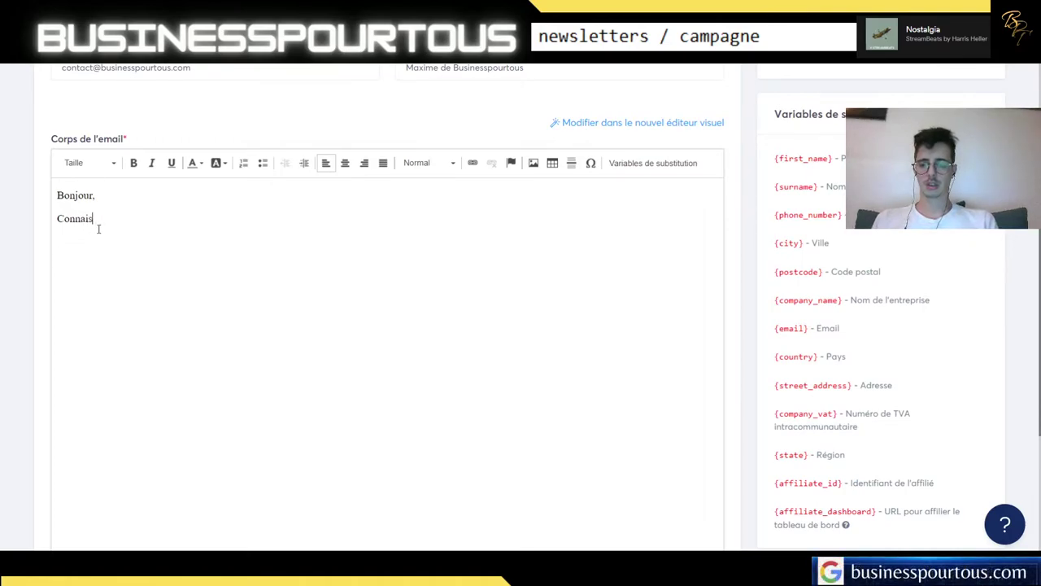
text( tu vraiment c)
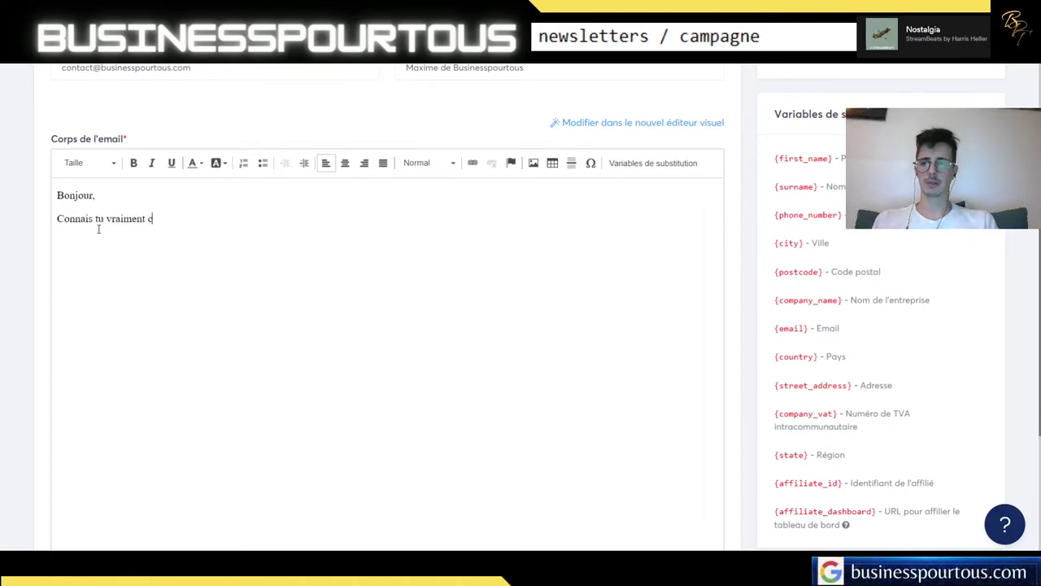
text(e stylo?)
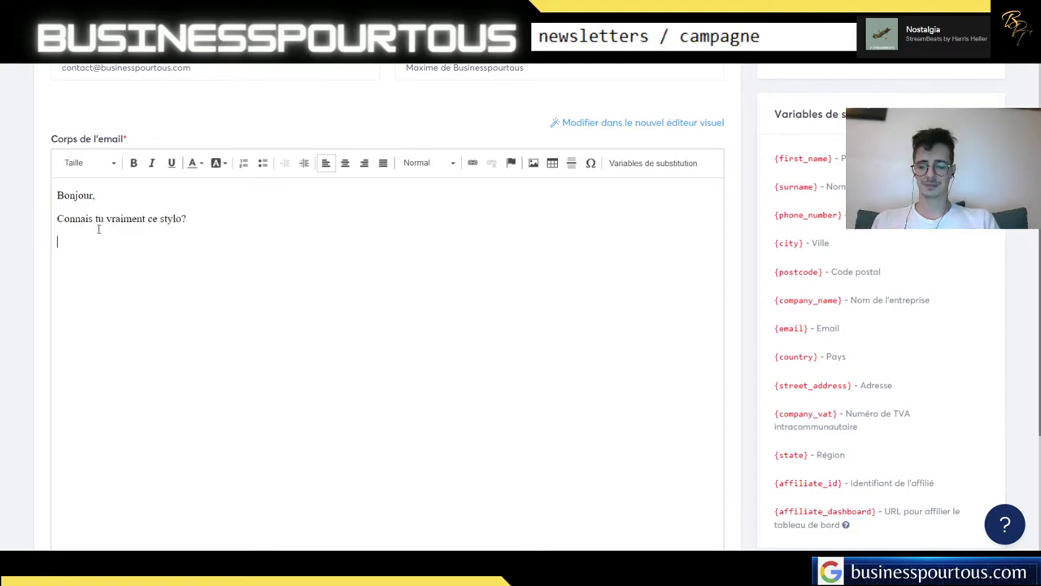
Add the line "Tu l'as depuis quelques jours, et as tu découvert ceci?" to the email body
key(Return)
text(Tu l'as)
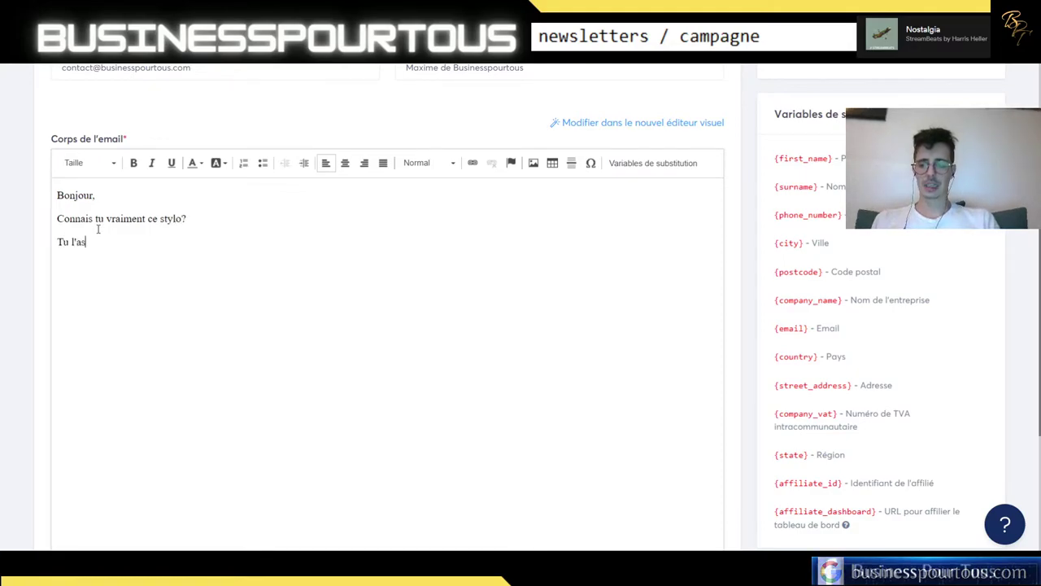
text( depuis quelque)
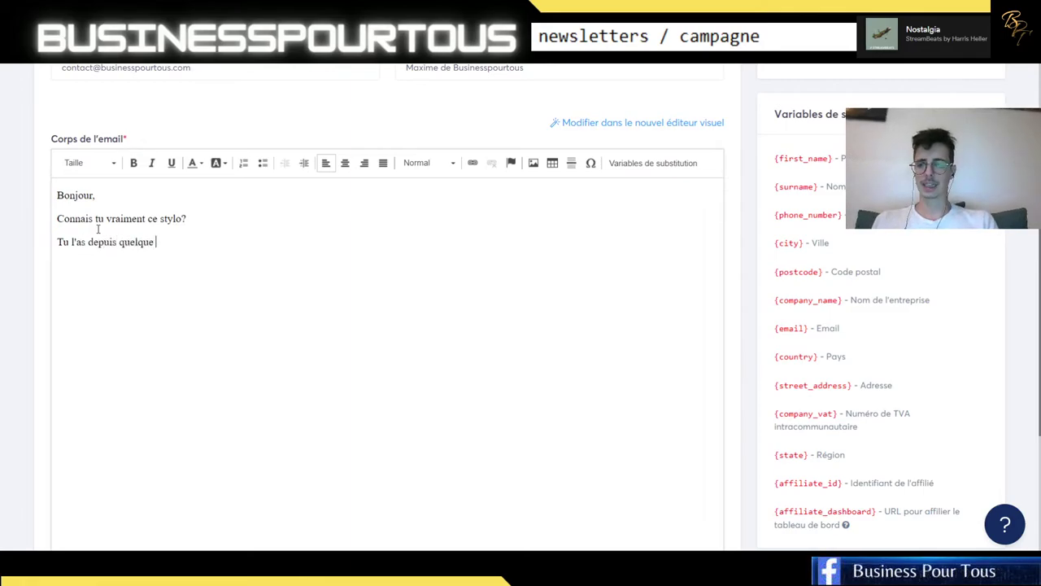
key(BackSpace)
text(s n)
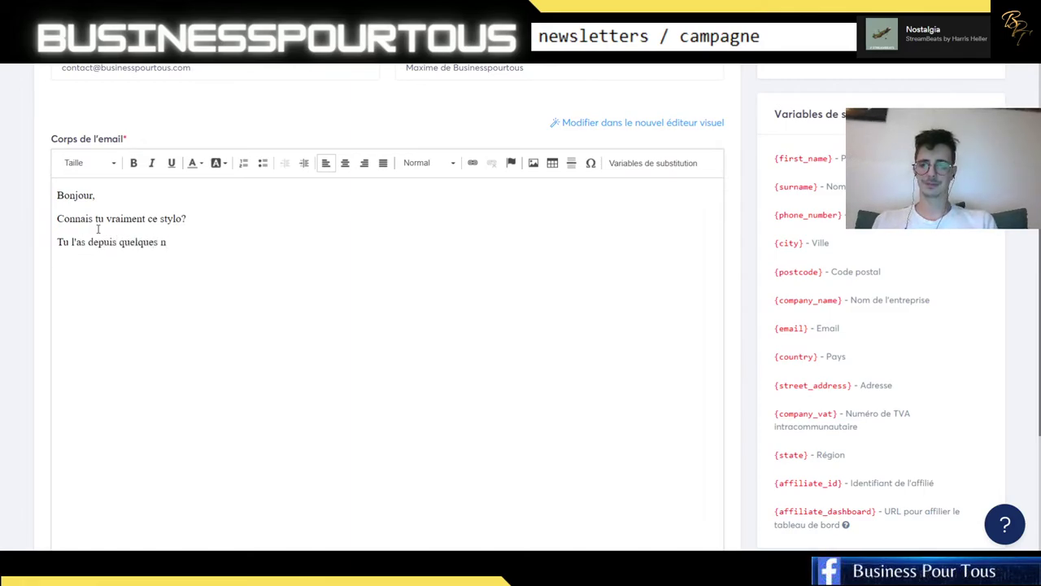
key(BackSpace)
text(jours, et tu)
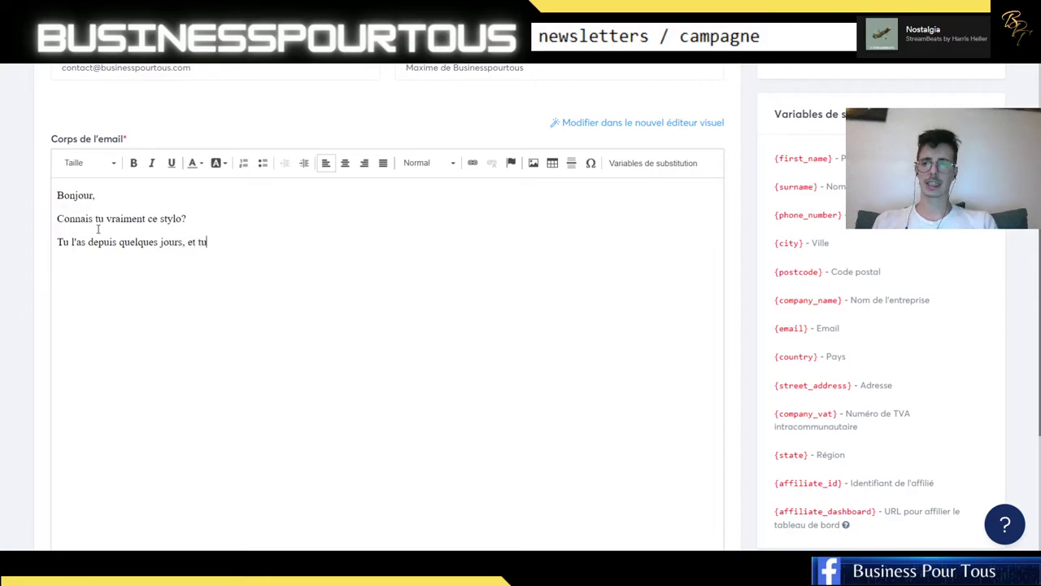
text( tu découver)
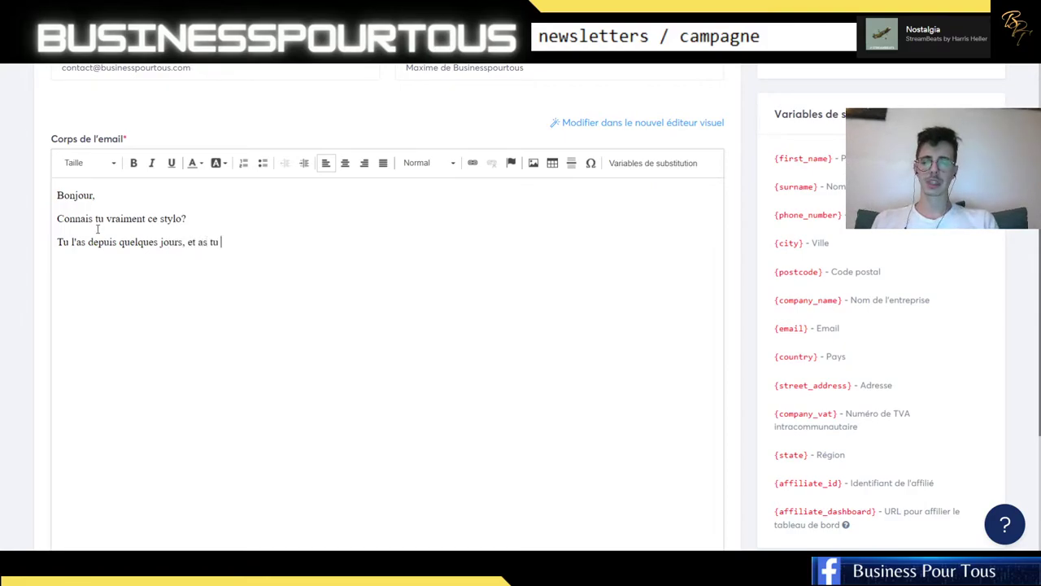
text(t ceci?)
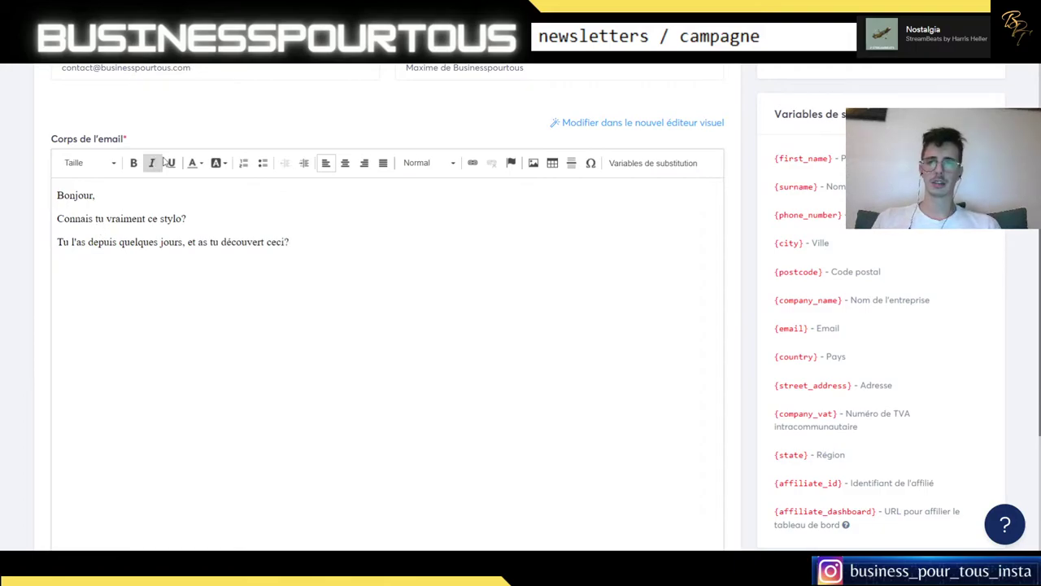
Add the text "Voir la vidéo" after a blank line and sign the email with the sender's first name below it
text(Voir la vdé)
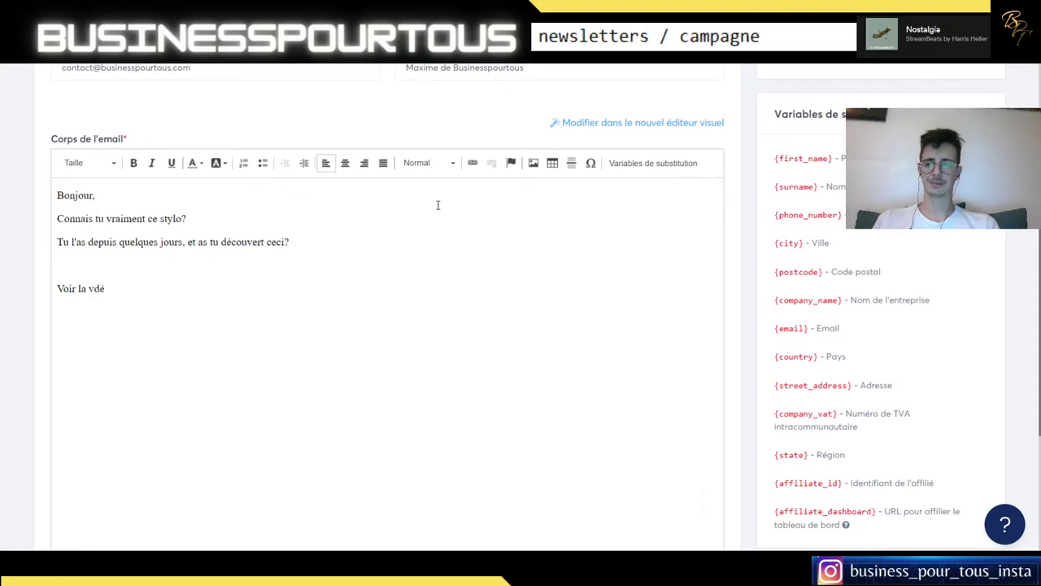
text(oidéo)
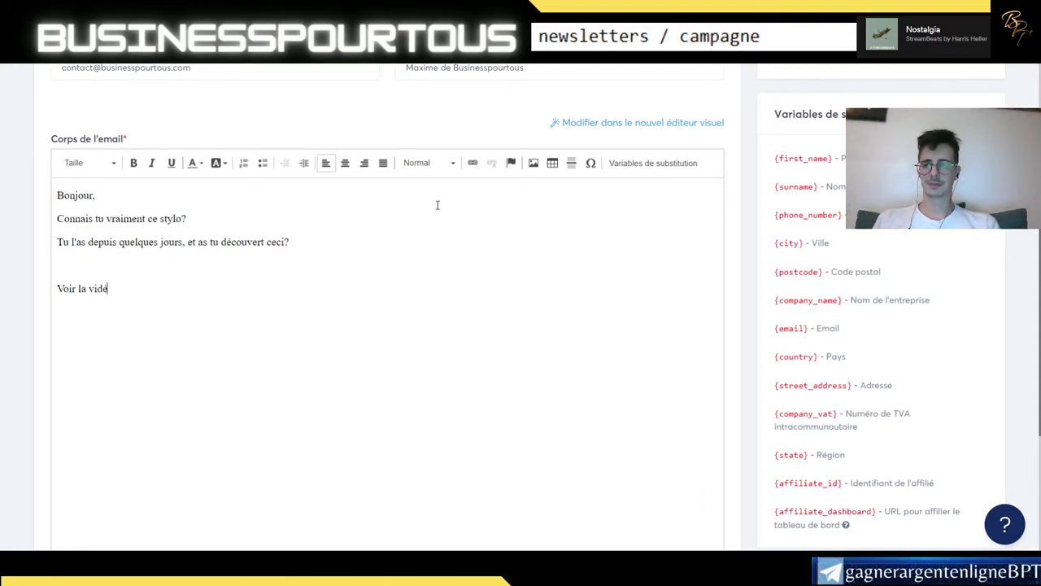
key(Return)
key(Return)
text(Maxime)
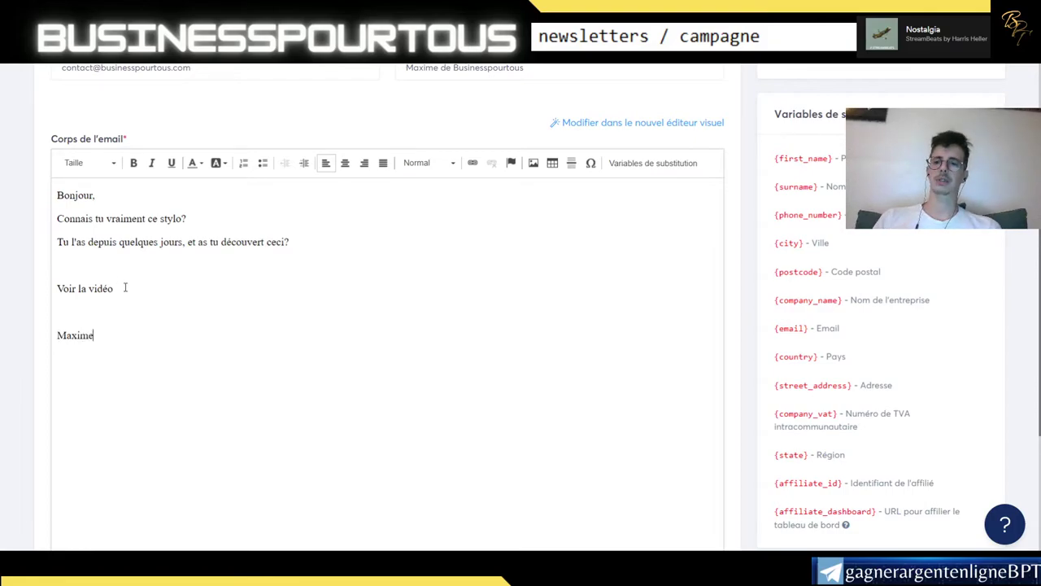
drag(126, 286, 50, 293)
click(472, 165)
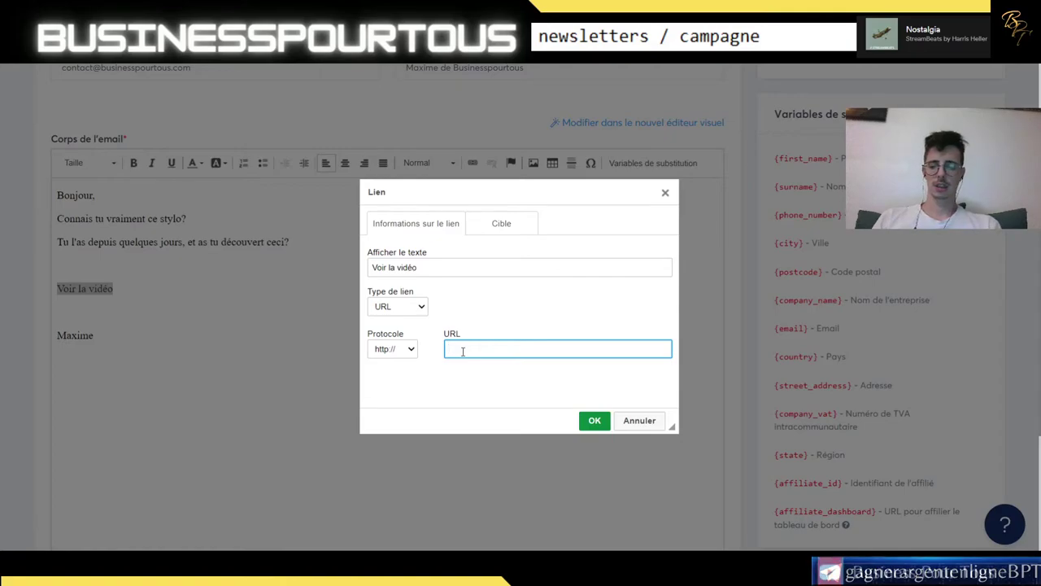
text(youtube.)
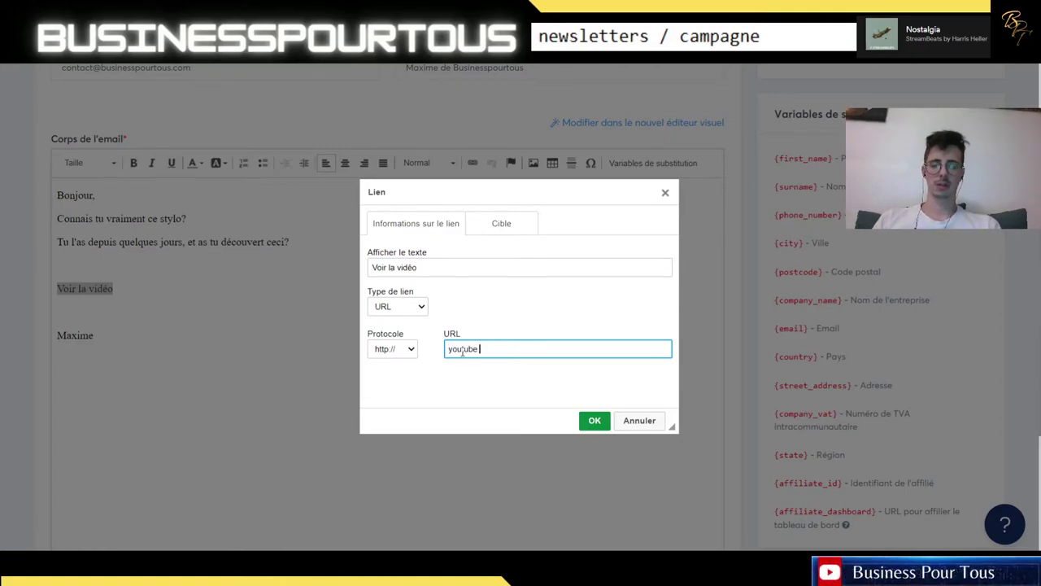
text(com)
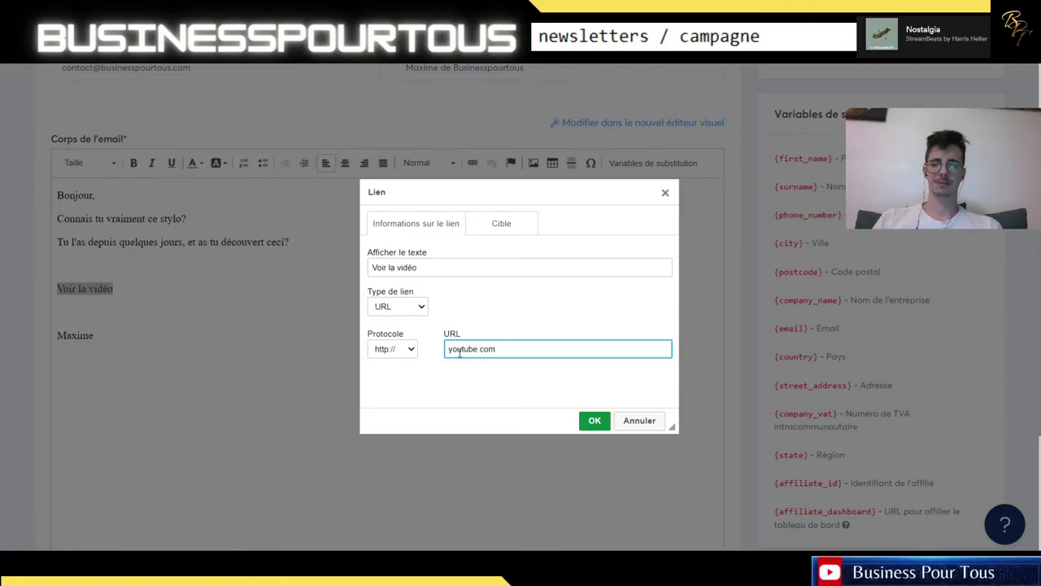
click(594, 420)
click(168, 310)
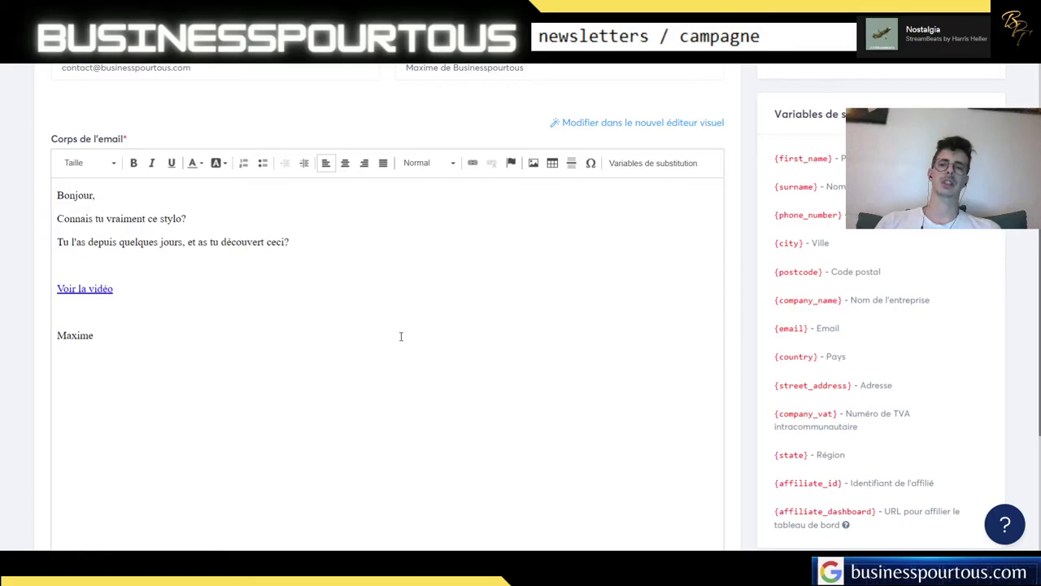
Save and publish the email, placed after the bienvenue email with a delay of 2 jours
scroll(618, 345, down, 2)
scroll(650, 334, up, 4)
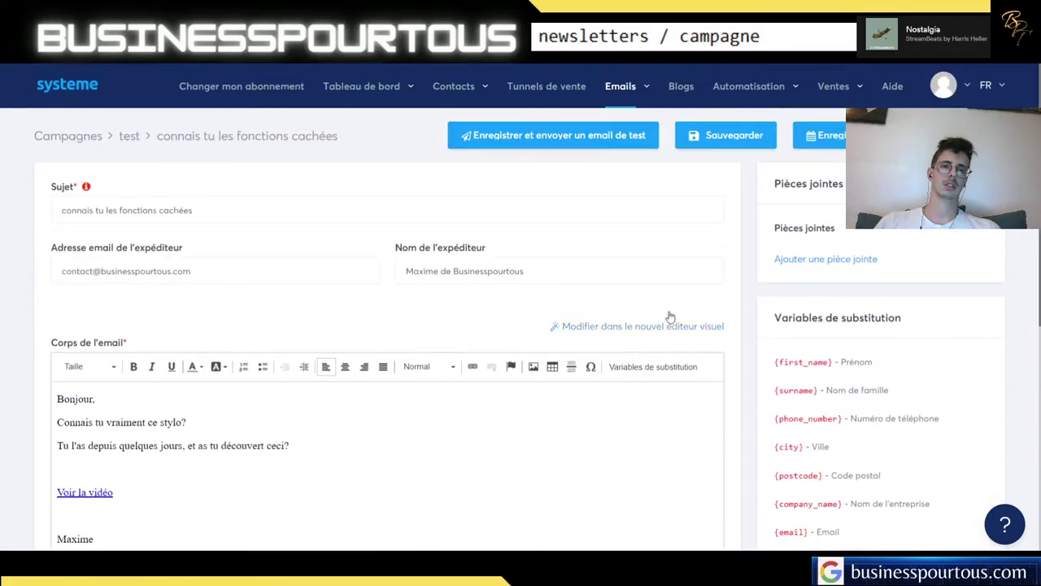
scroll(516, 295, down, 1)
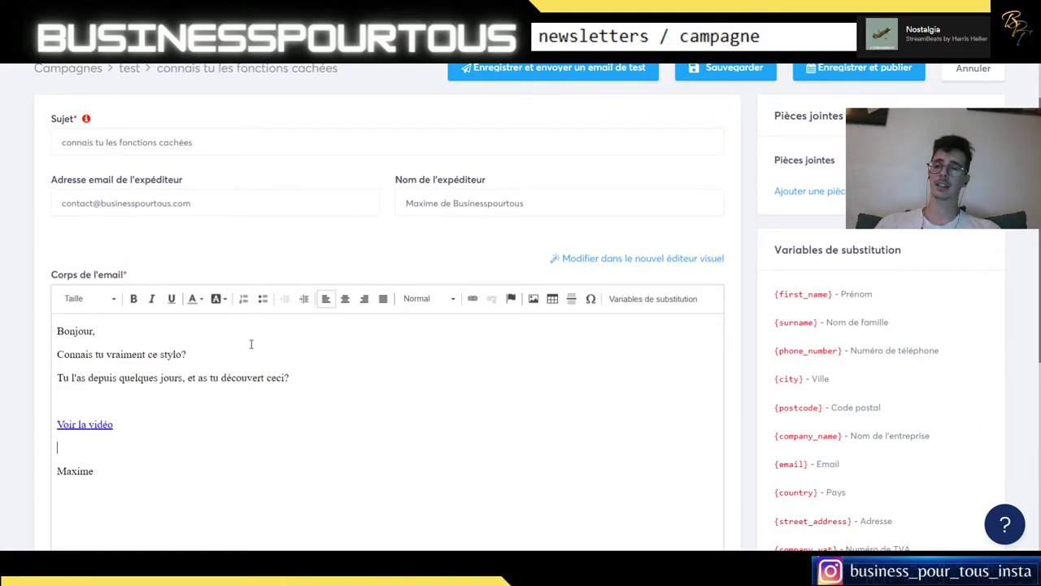
click(860, 71)
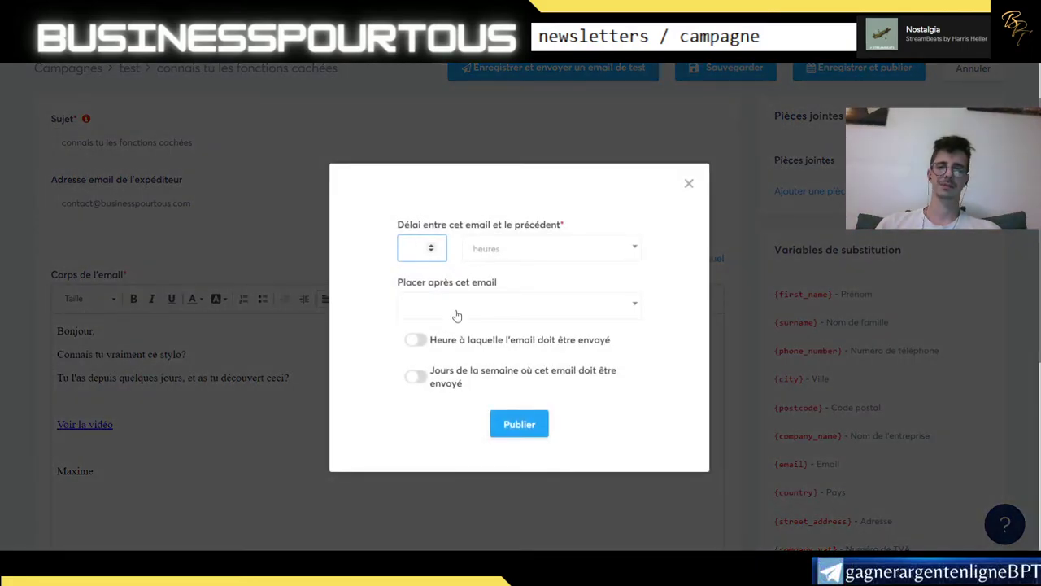
click(456, 316)
click(453, 346)
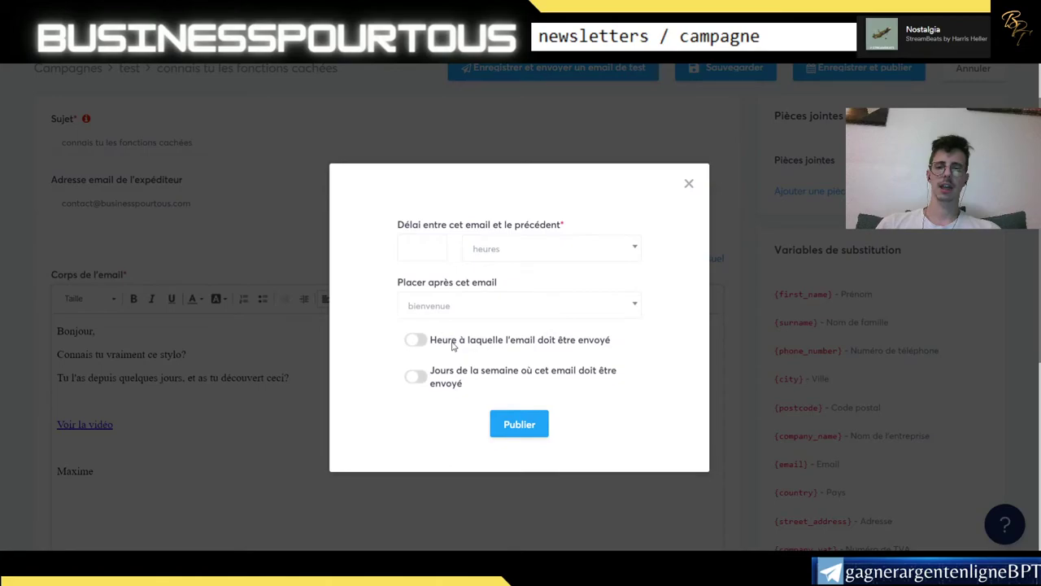
click(431, 245)
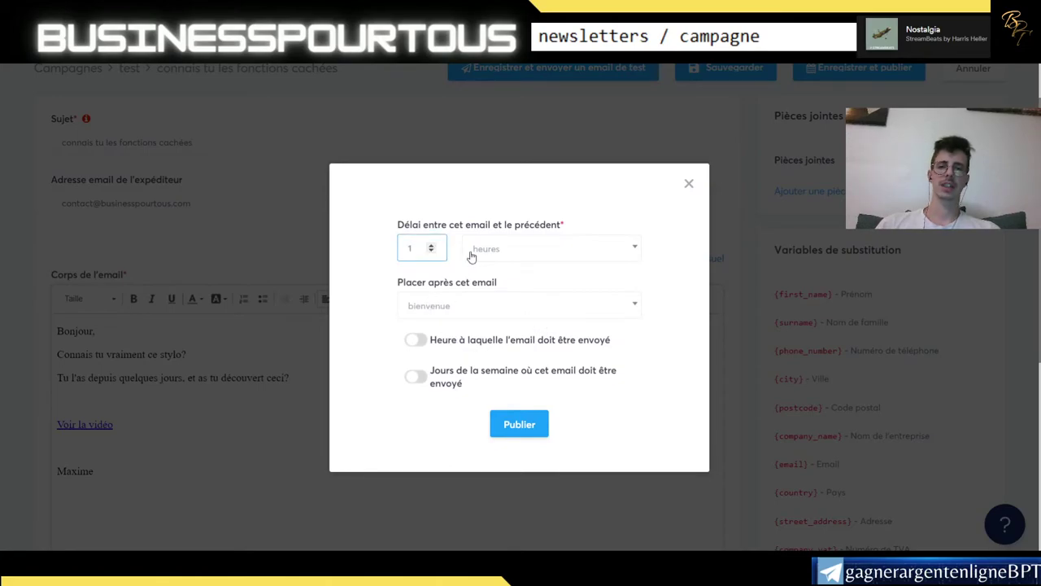
click(470, 257)
click(479, 293)
double_click(409, 248)
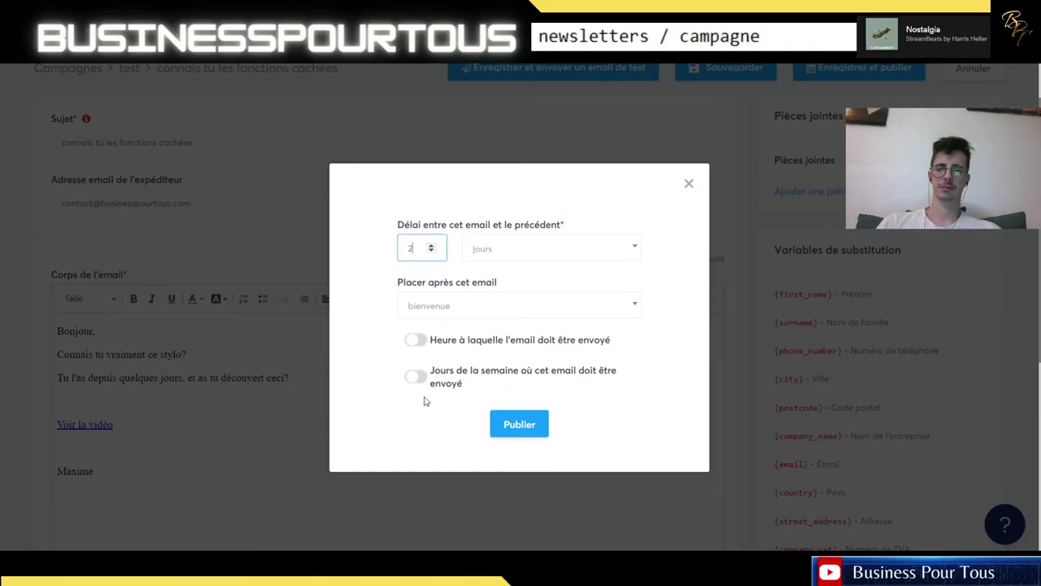
click(518, 431)
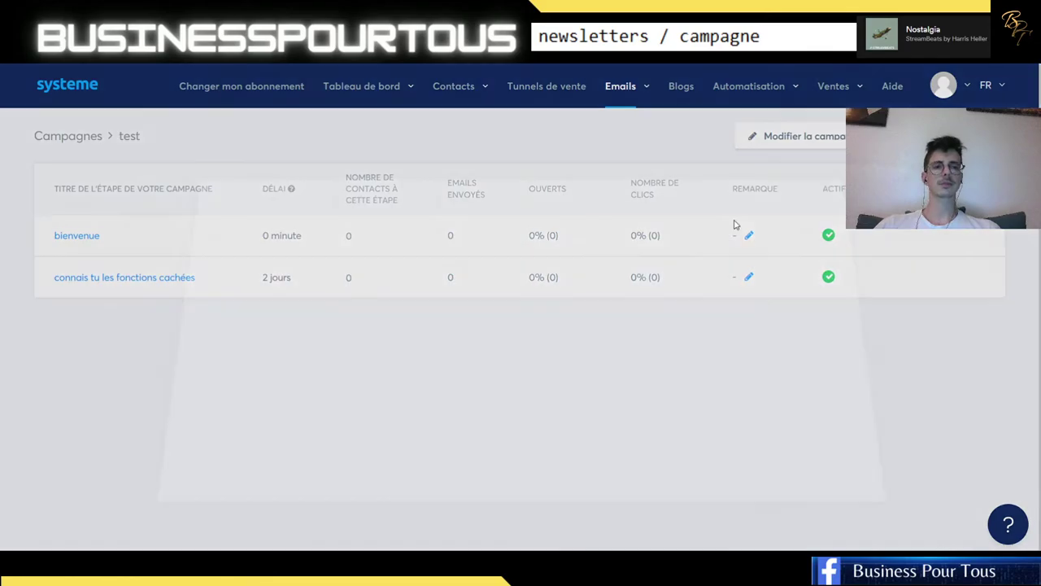
Create a third email in the test campaign with the subject "c'est Français", using the classic editor
click(749, 235)
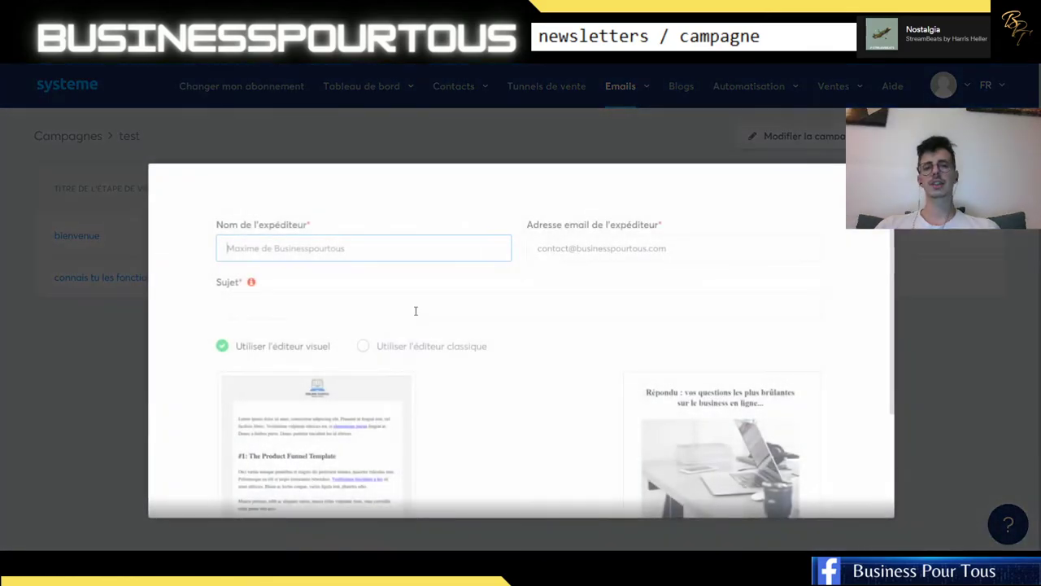
click(386, 351)
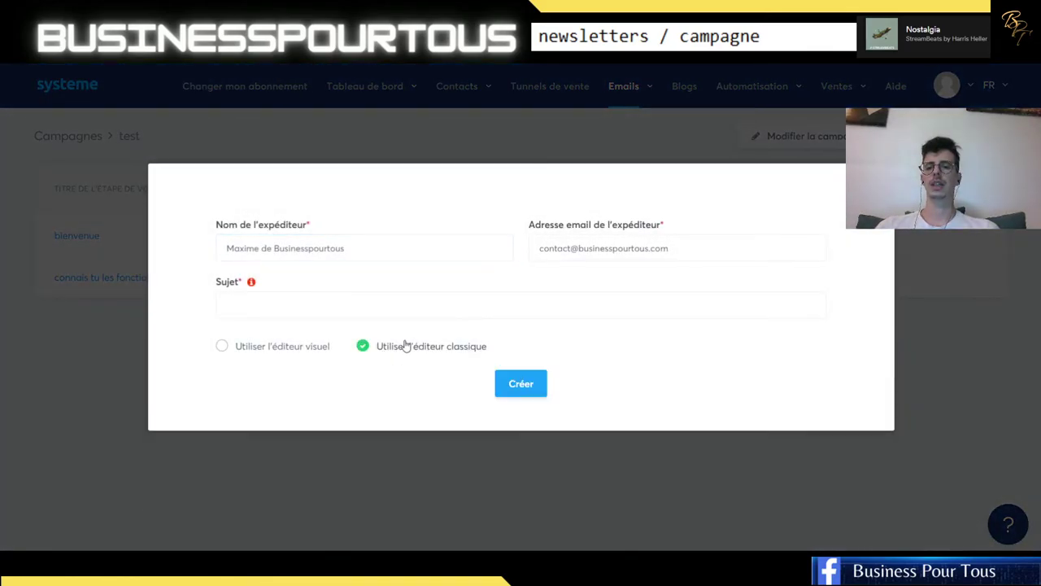
click(351, 306)
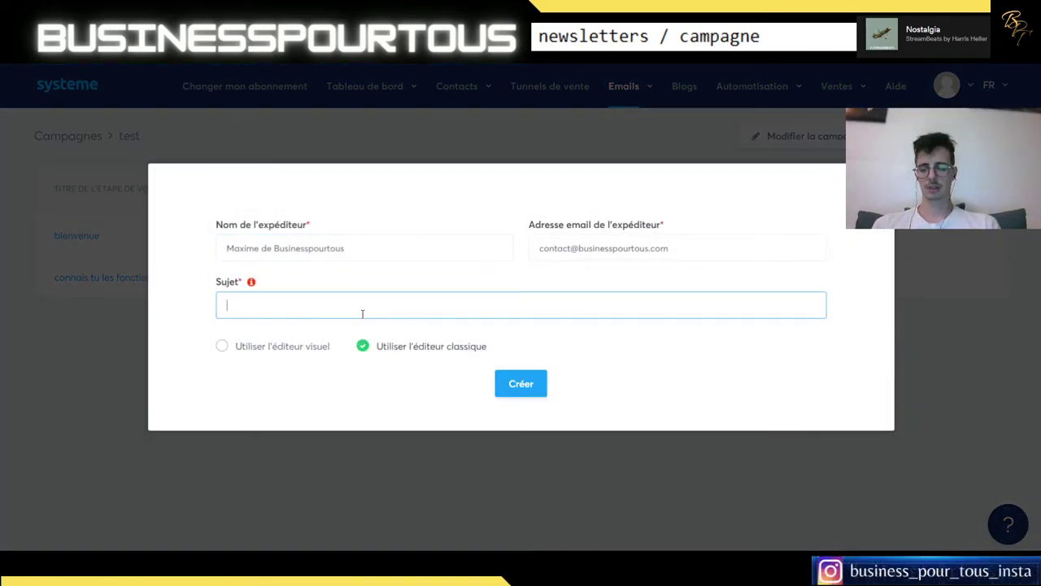
text(c'est )
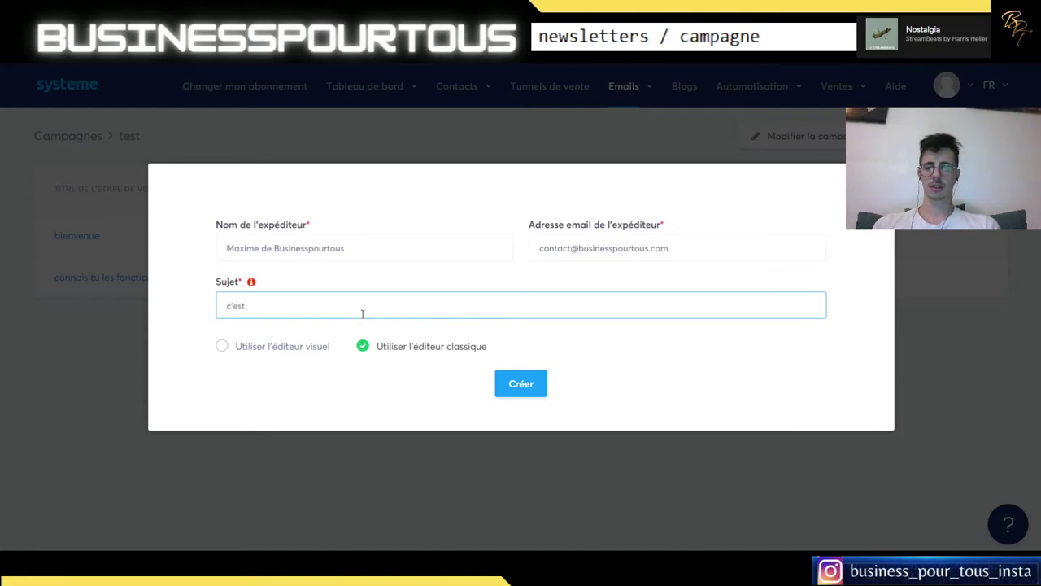
text(Français)
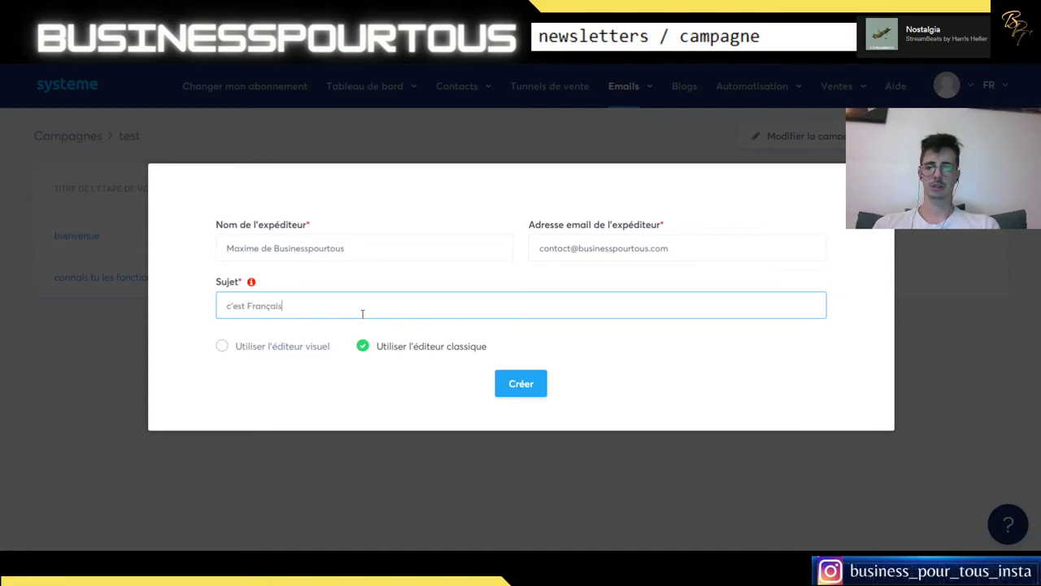
click(527, 383)
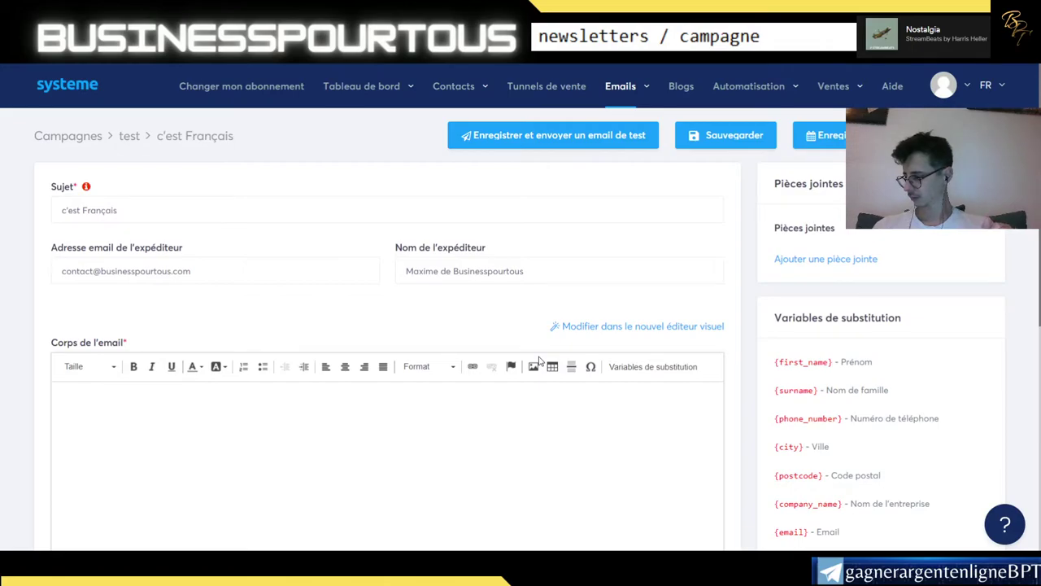
Begin the body of the "c'est Français" email with the greeting "Bonjour" on its own line
click(214, 432)
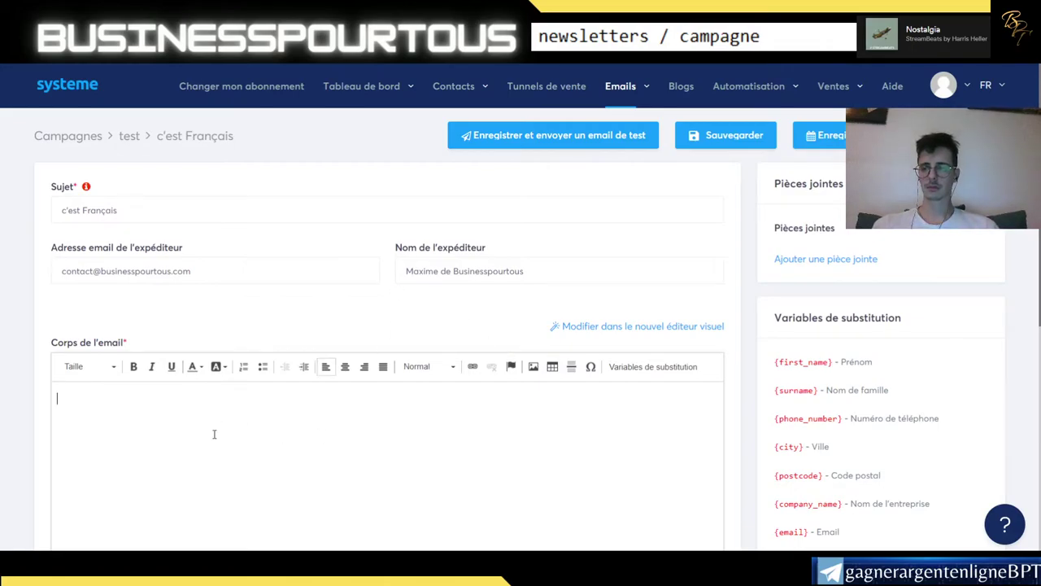
text(Bon)
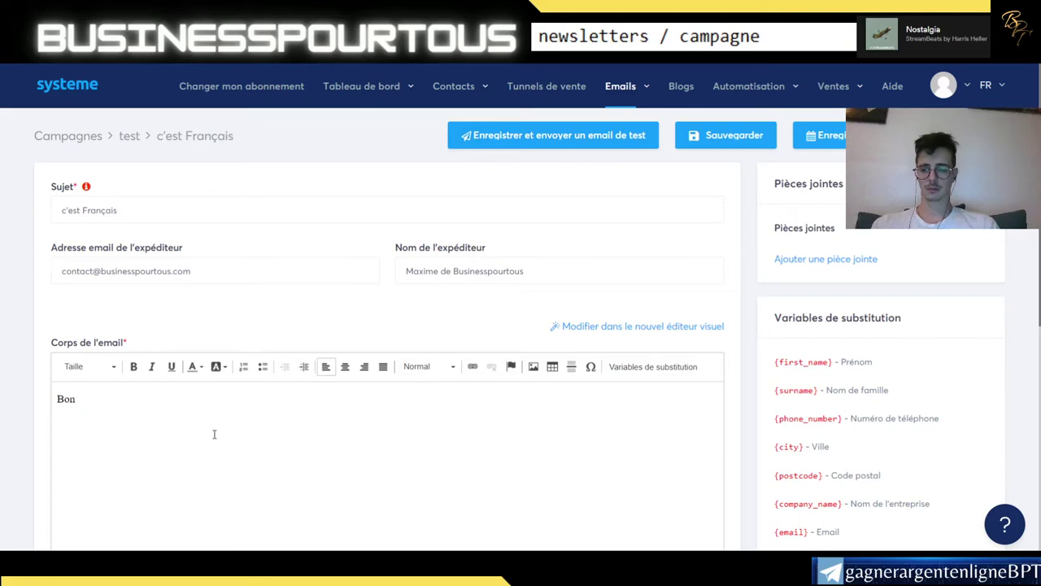
text(jour)
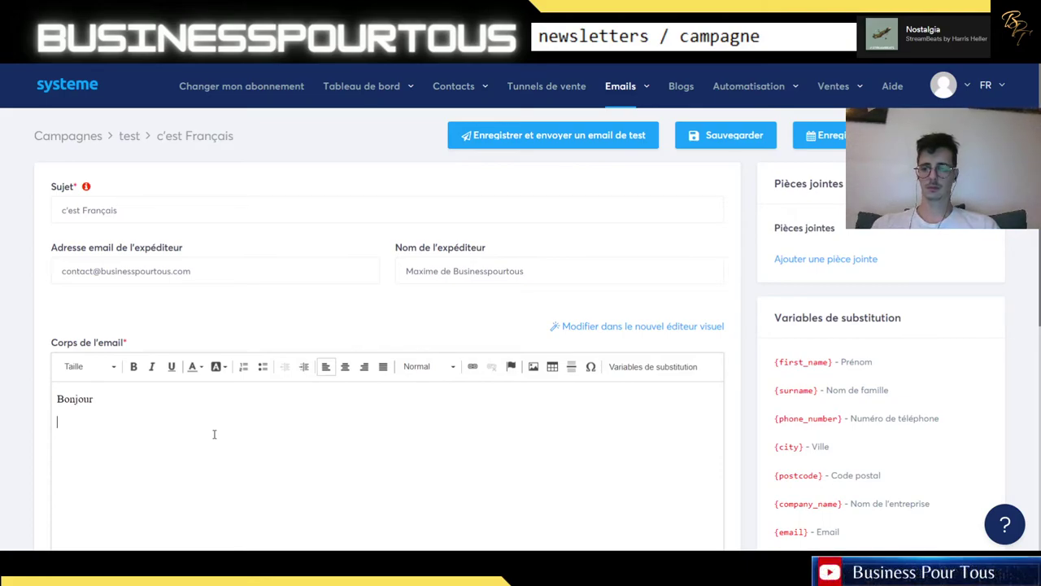
Add the line "Tu le savais en l'achetant ce stylo est Français, mais pas que," below the greeting, after a blank line
key(Return)
key(Return)
text(T)
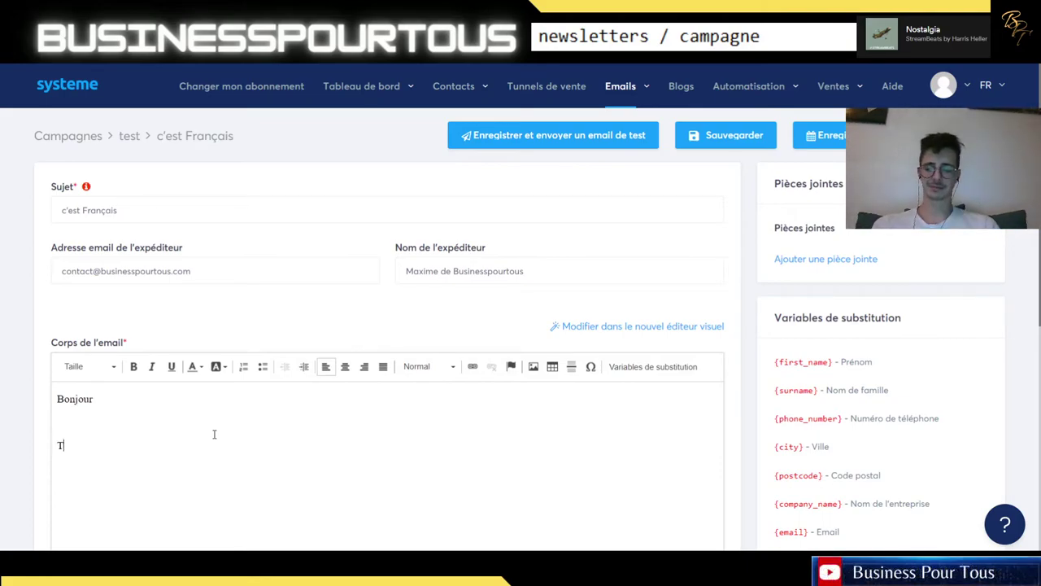
text(u le sa)
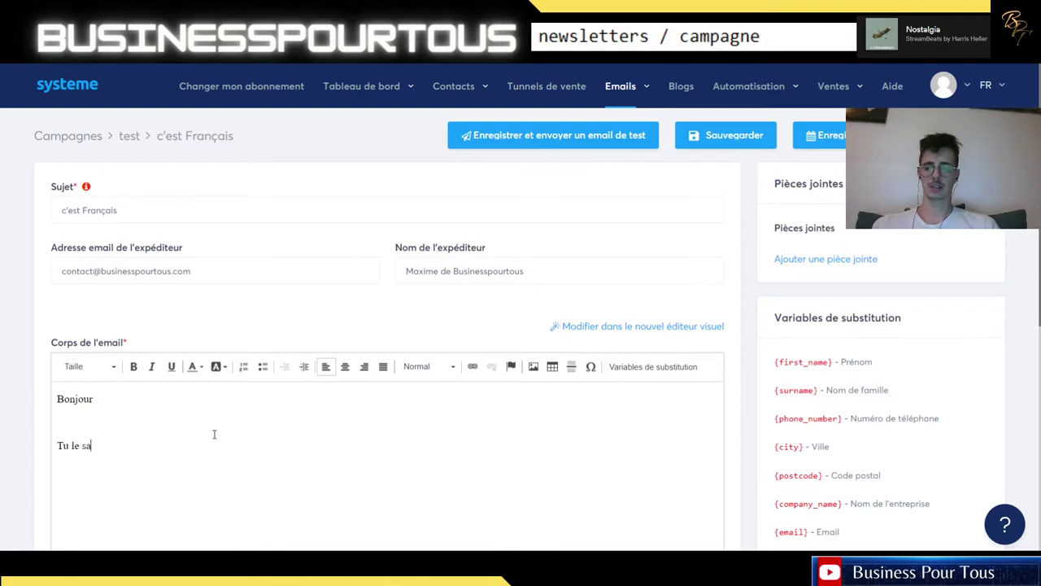
text(vais en l'achetant)
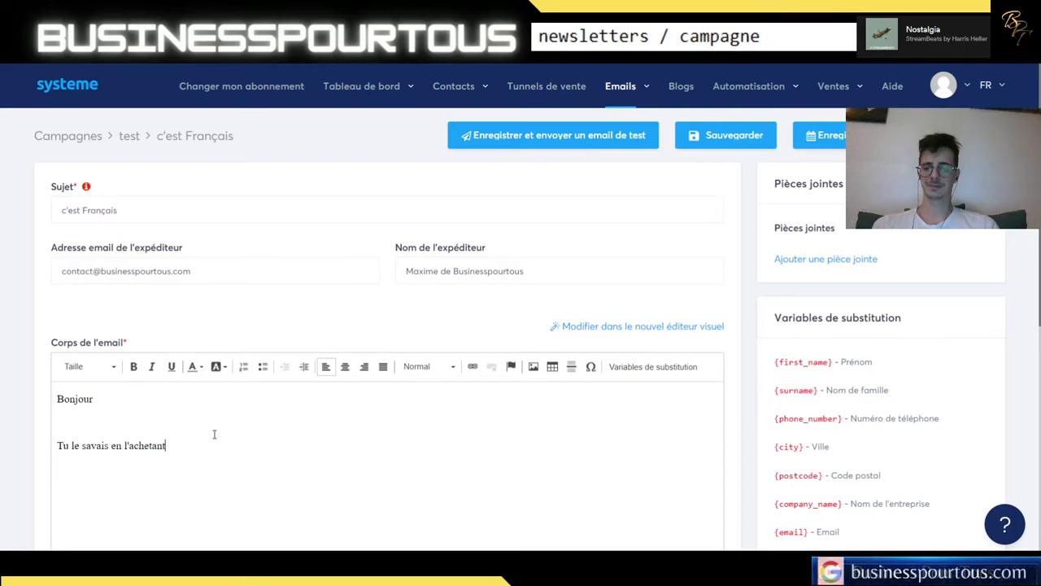
text( ce stylo es)
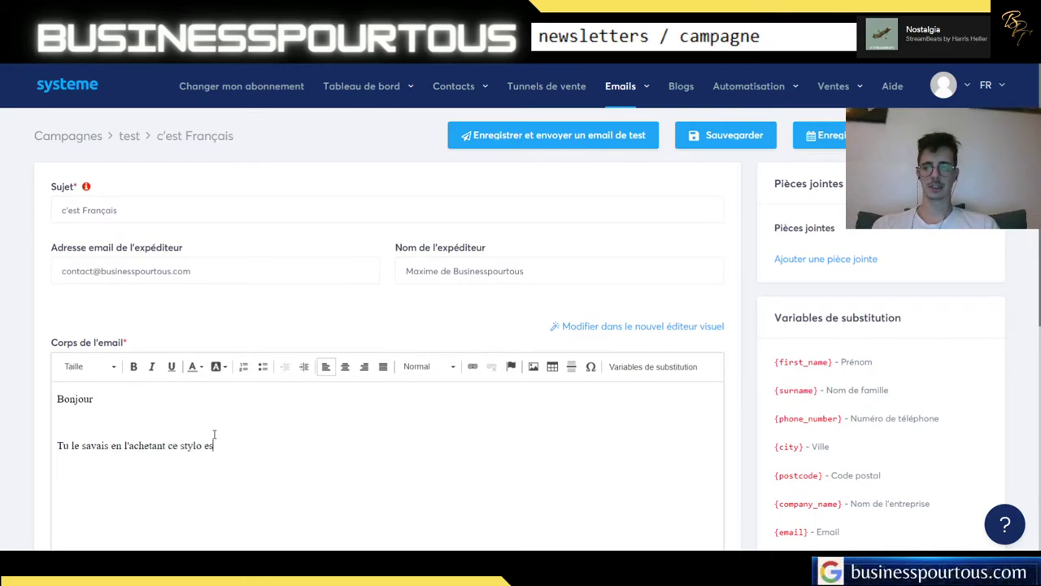
text(t Français)
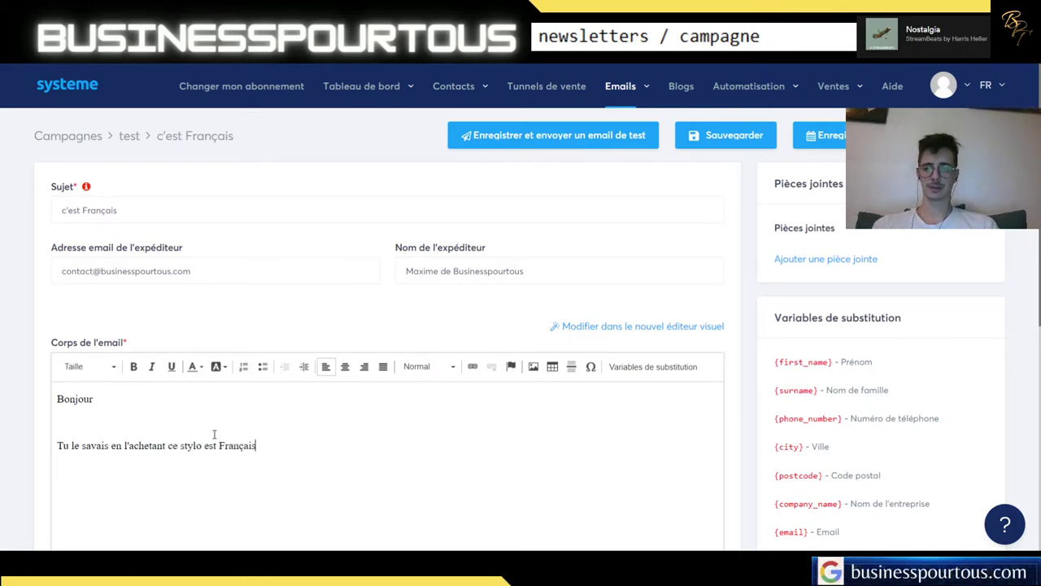
text(, mais pas qu)
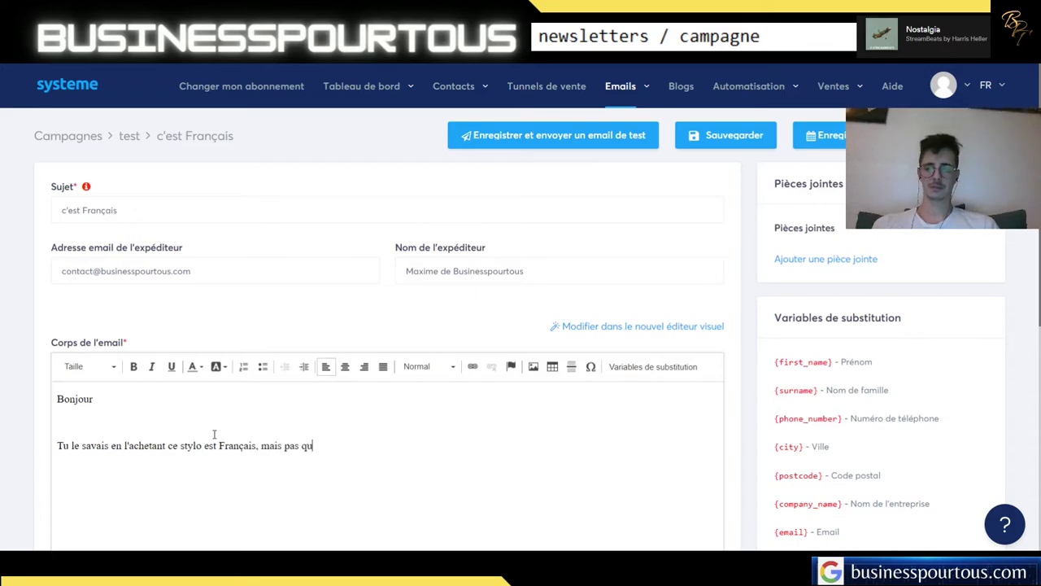
Continue the email body with the lines "Tout le SAV aussi," and "Si tu as un soucis contacte nous"
text(e, Tout le SA)
text(a)
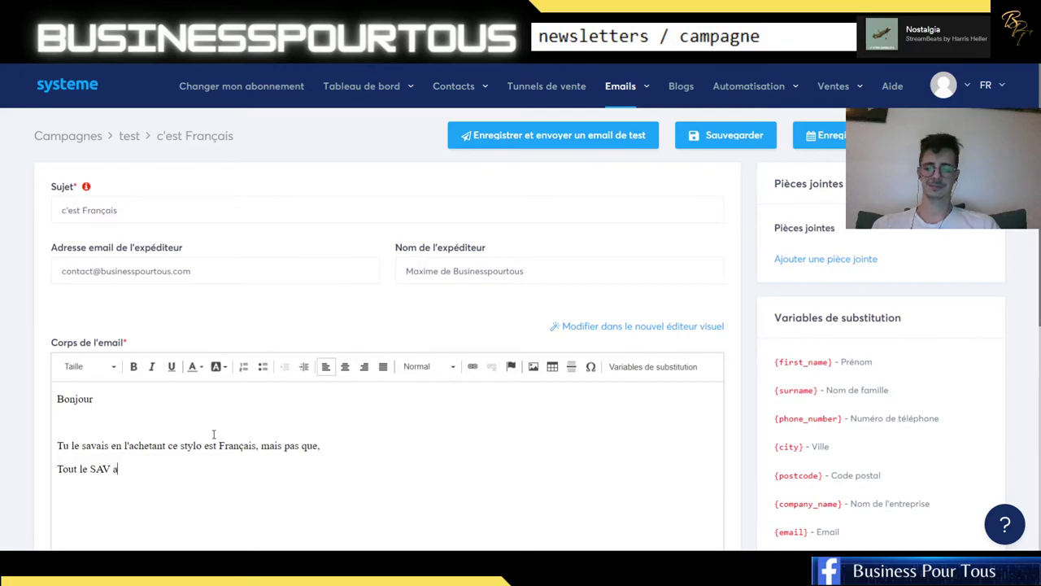
text(ussiSi tua)
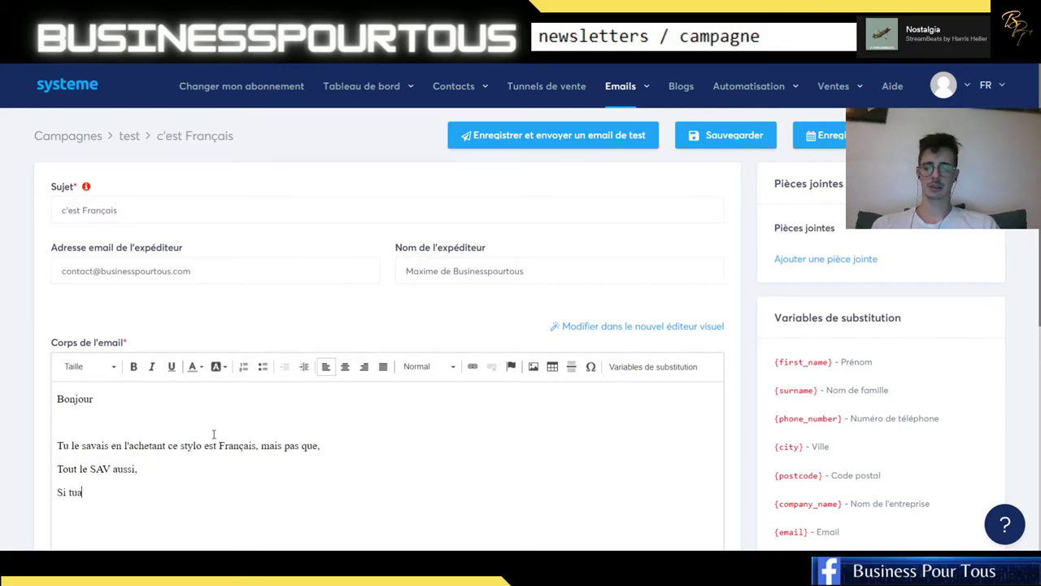
text( s)
key(BackSpace)
key(BackSpace)
key(BackSpace)
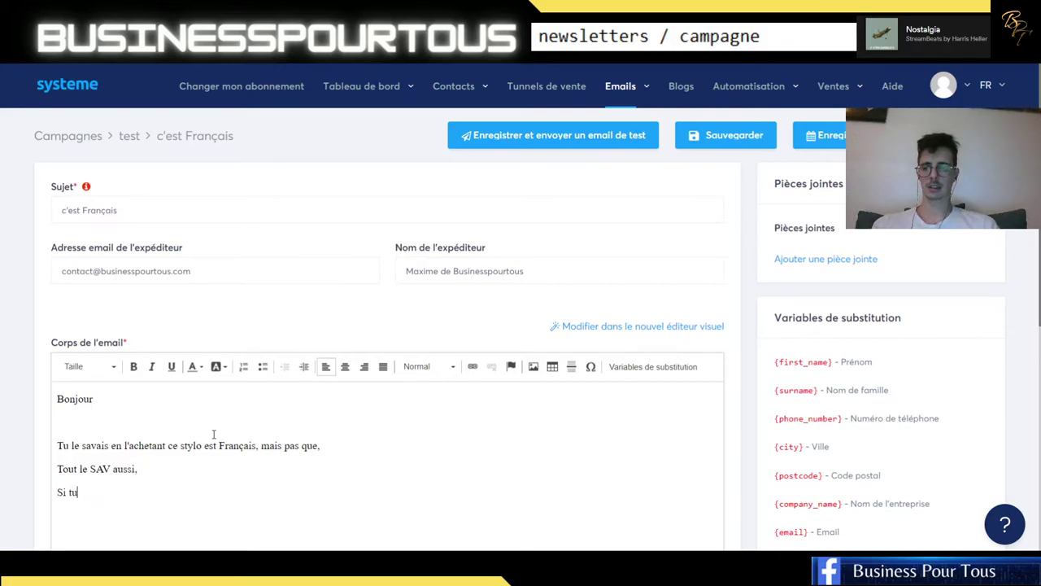
text(as)
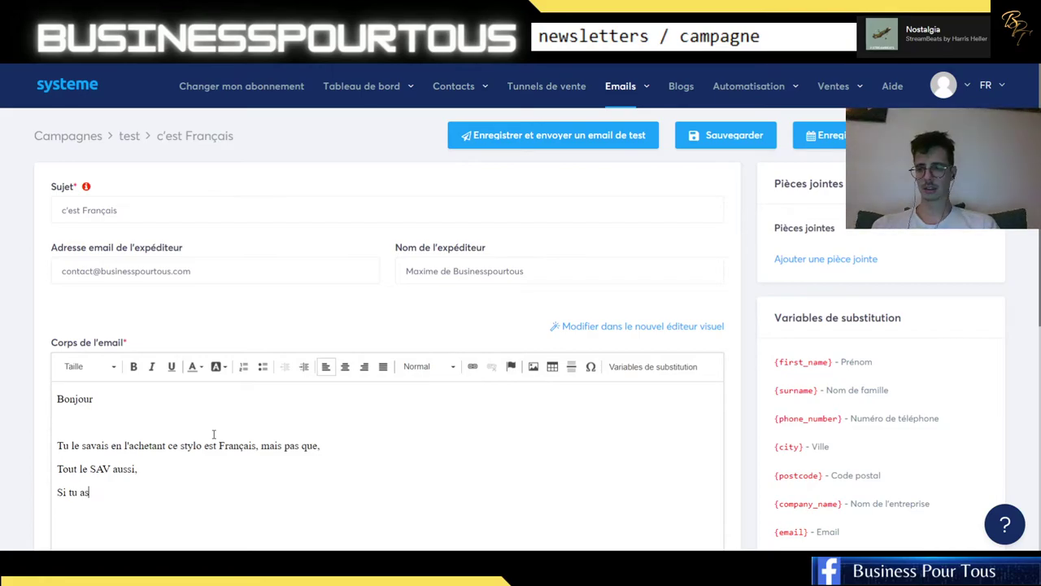
text( un)
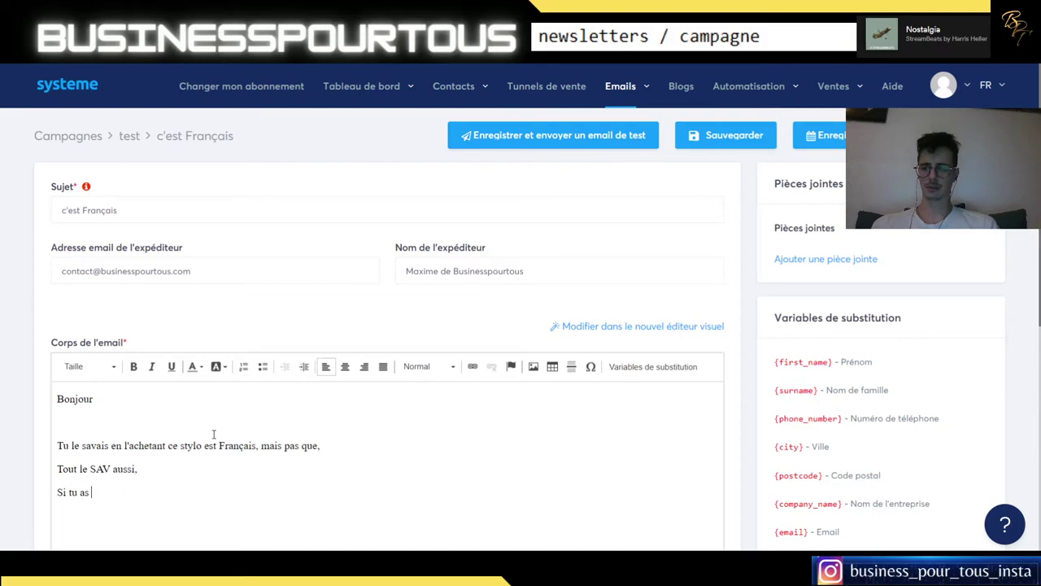
text(un soucis con)
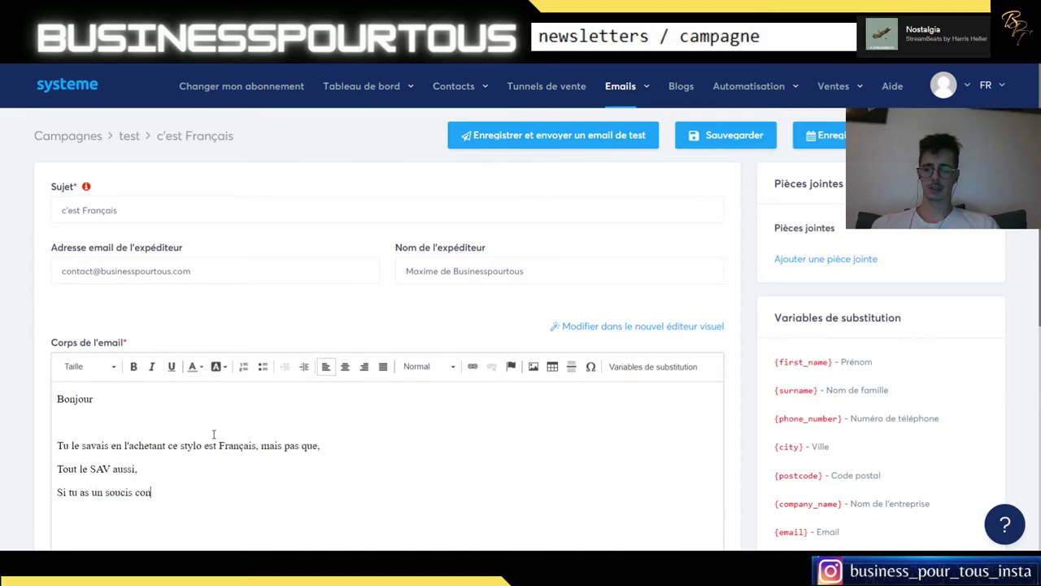
text(tacte nous)
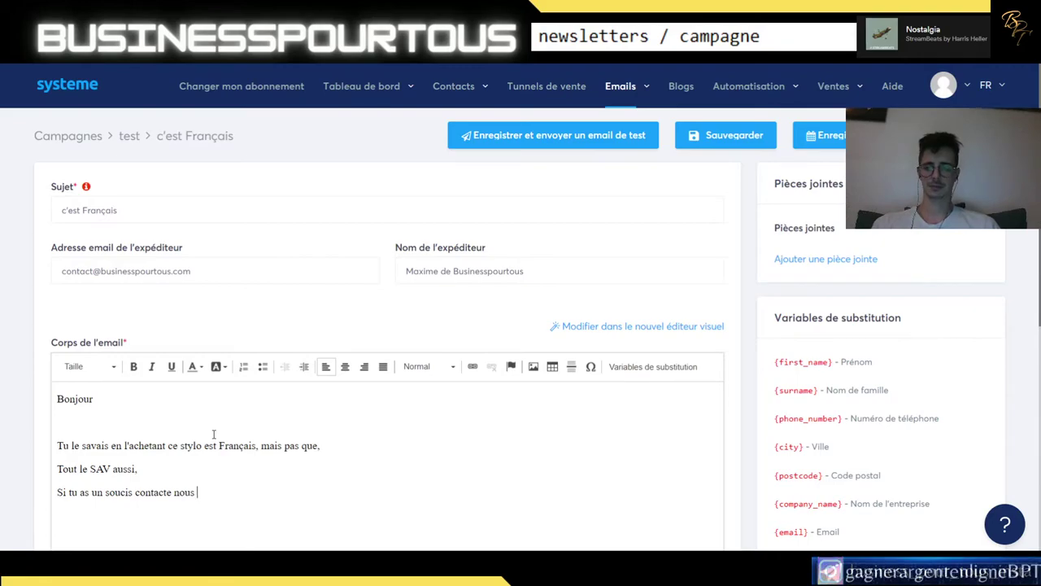
Sign the email with the sender's first name, separated from the body text by a blank line
key(Return)
key(Return)
text(A bient)
key(BackSpace)
key(BackSpace)
key(BackSpace)
key(BackSpace)
key(BackSpace)
key(BackSpace)
key(BackSpace)
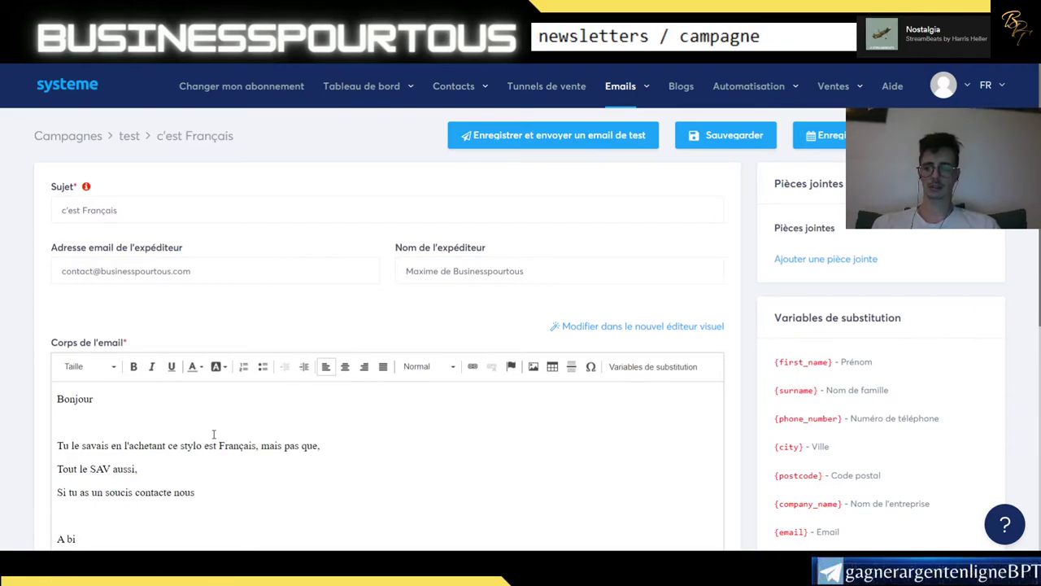
text(Max)
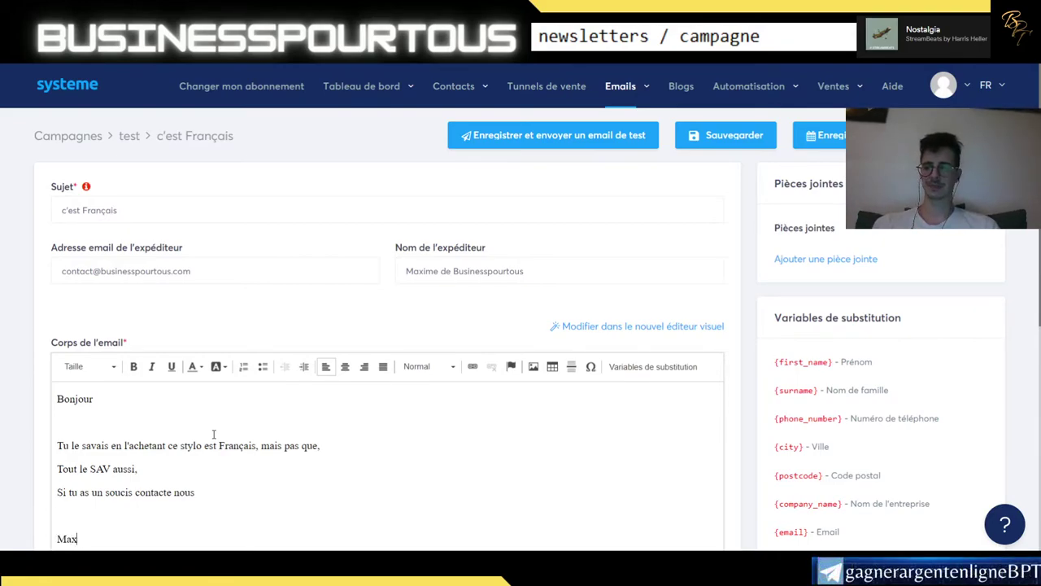
text(xime)
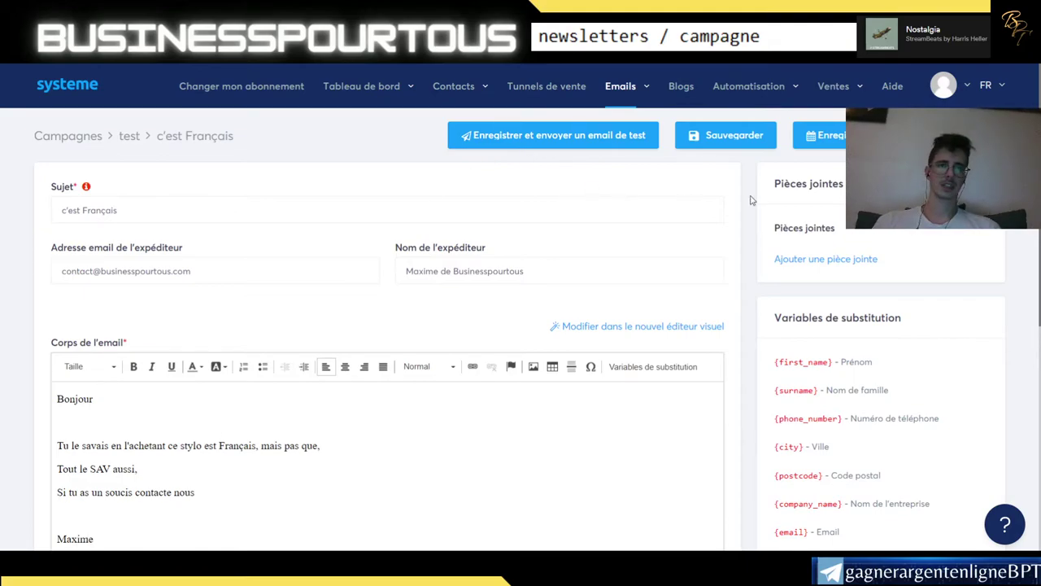
Save and publish the email, placed after "connais tu les fonctions cachées" with its delay counted in jours
click(823, 136)
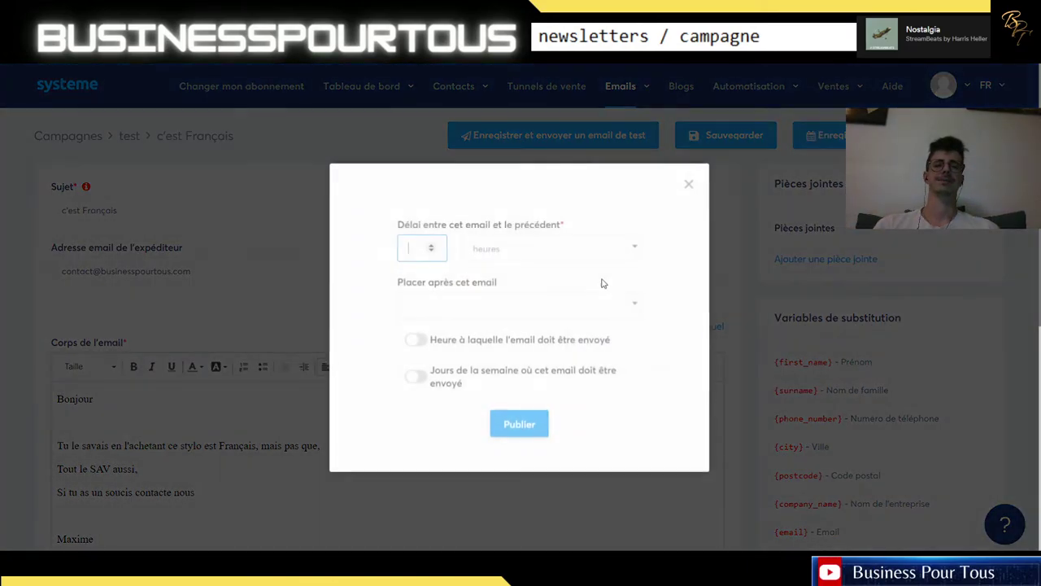
click(465, 308)
click(467, 364)
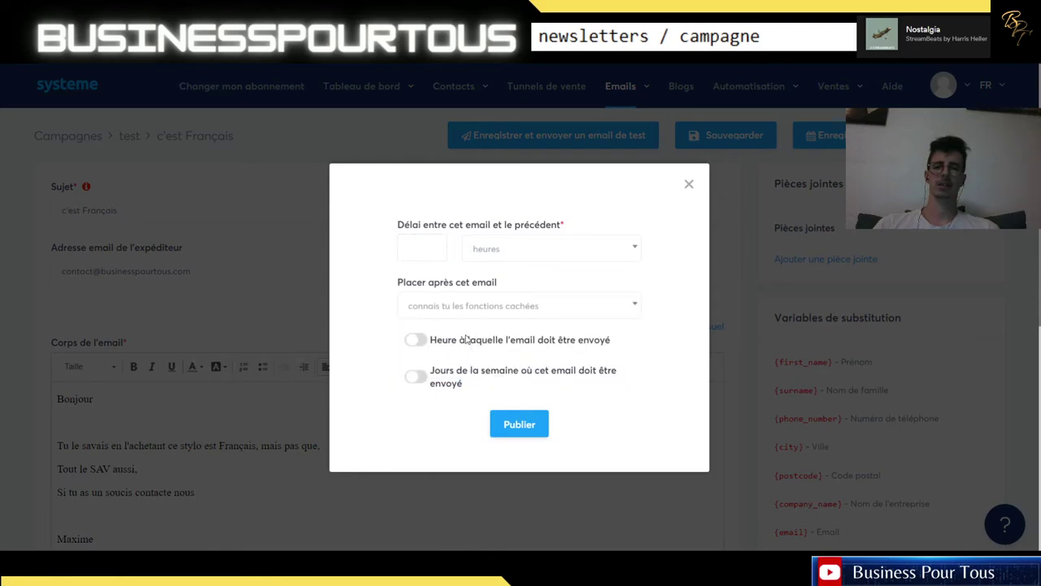
click(485, 248)
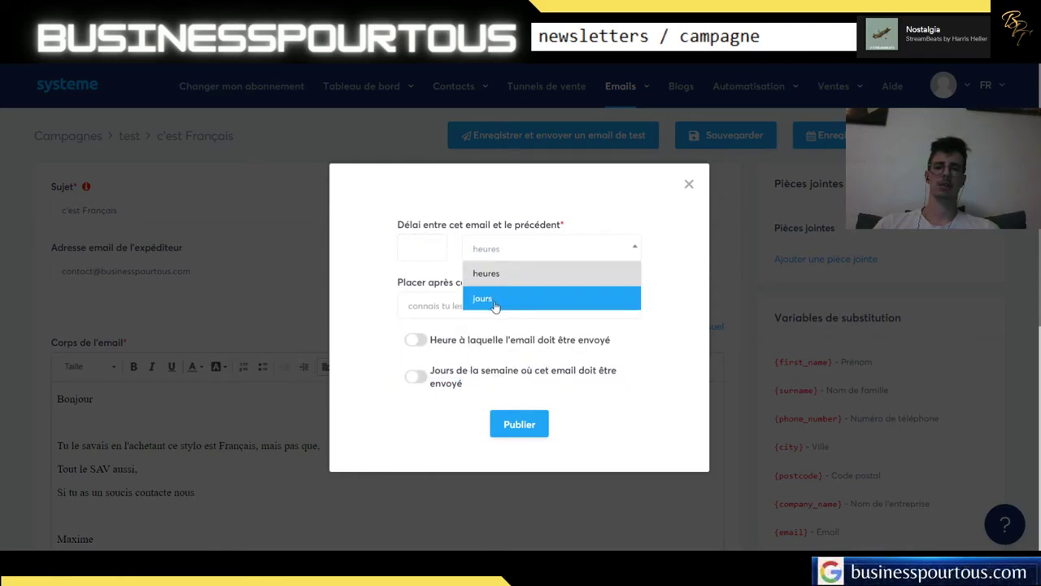
click(492, 300)
click(425, 247)
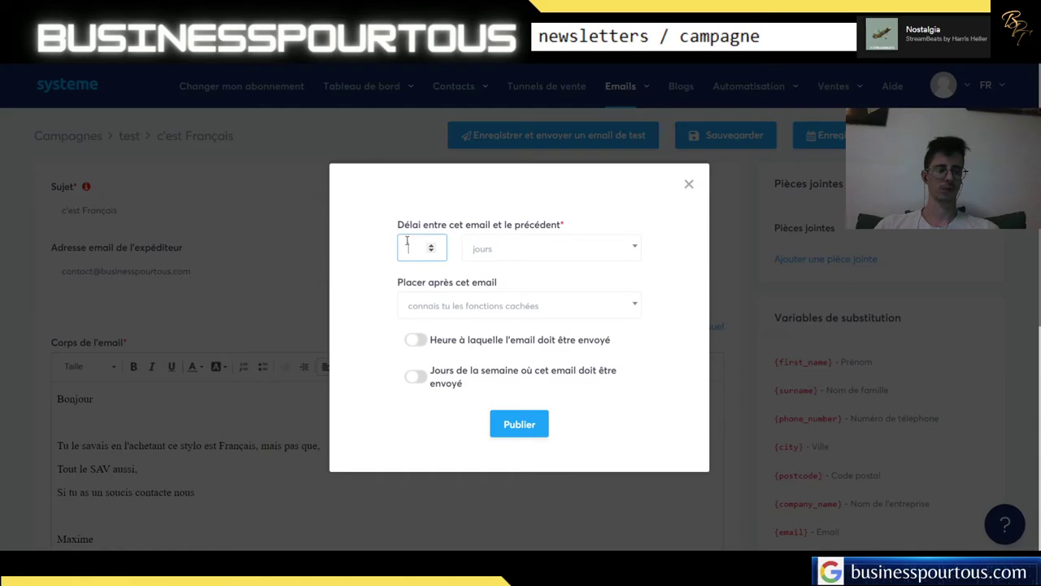
click(516, 433)
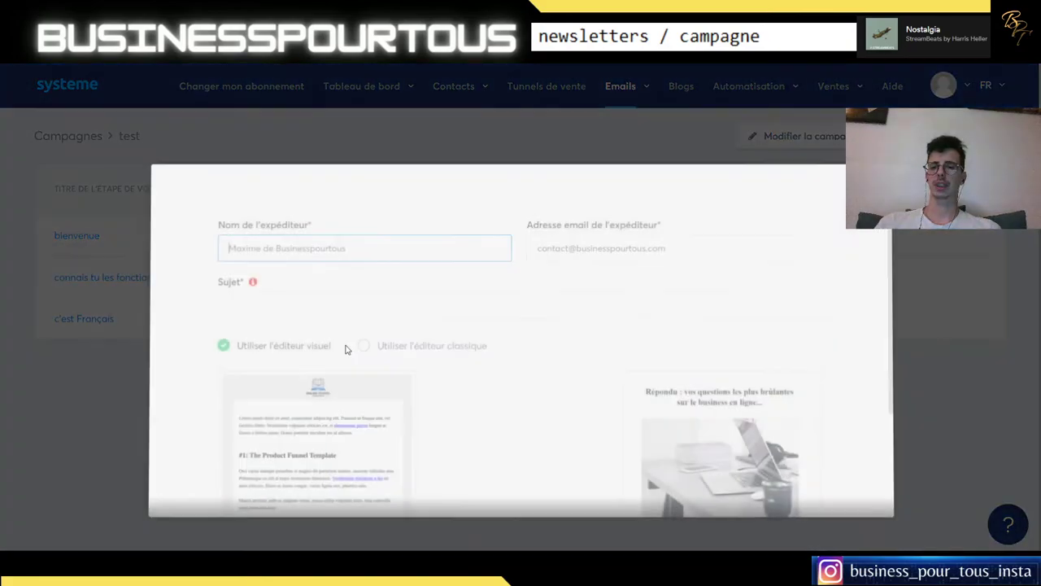
Create a fourth email in the test campaign with the subject "Connais tu la montre Louis Pion", using the classic editor
click(363, 347)
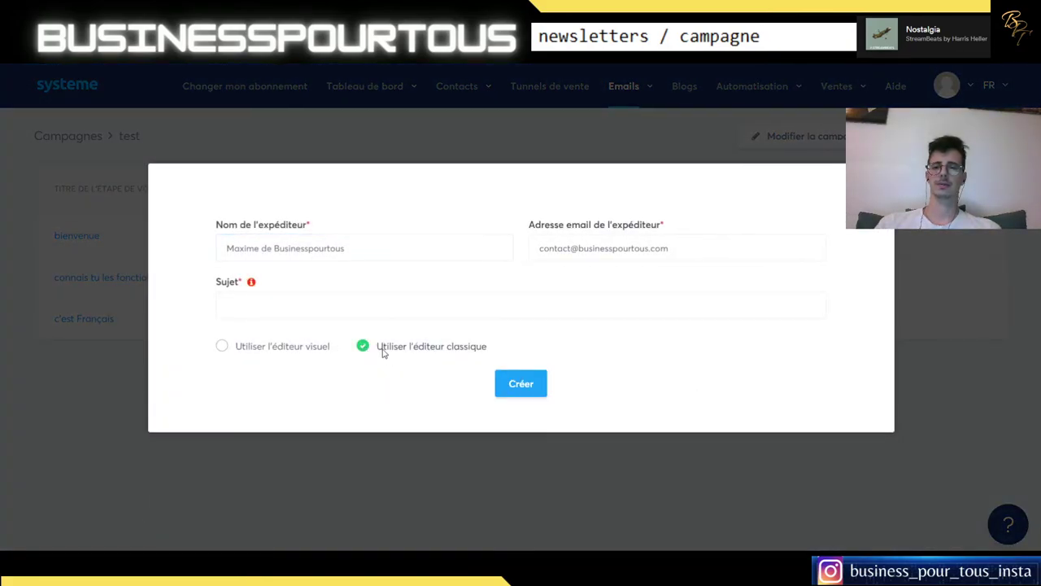
click(337, 309)
click(325, 329)
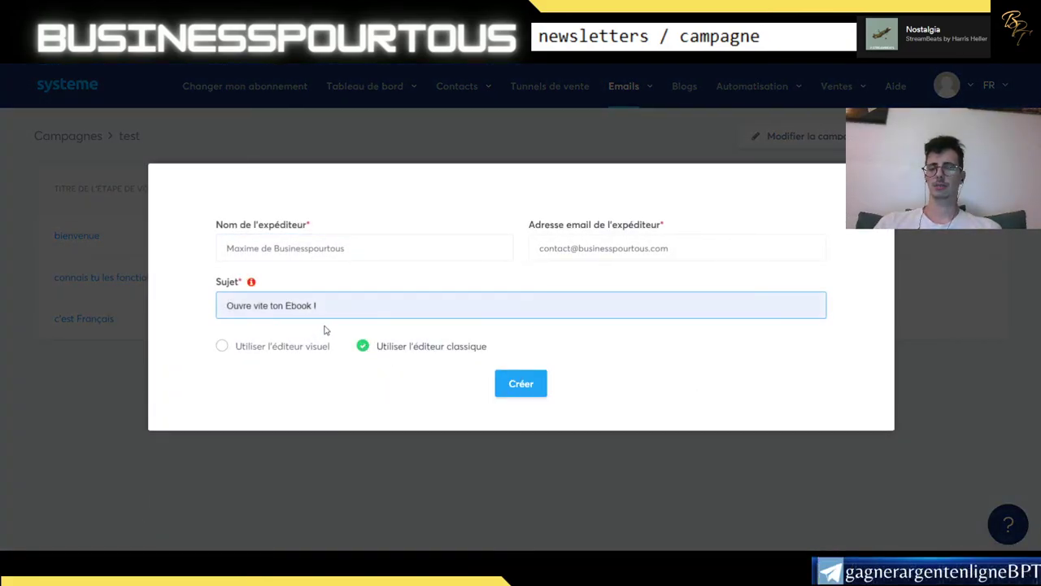
key(ctrl+a)
key(BackSpace)
text(r)
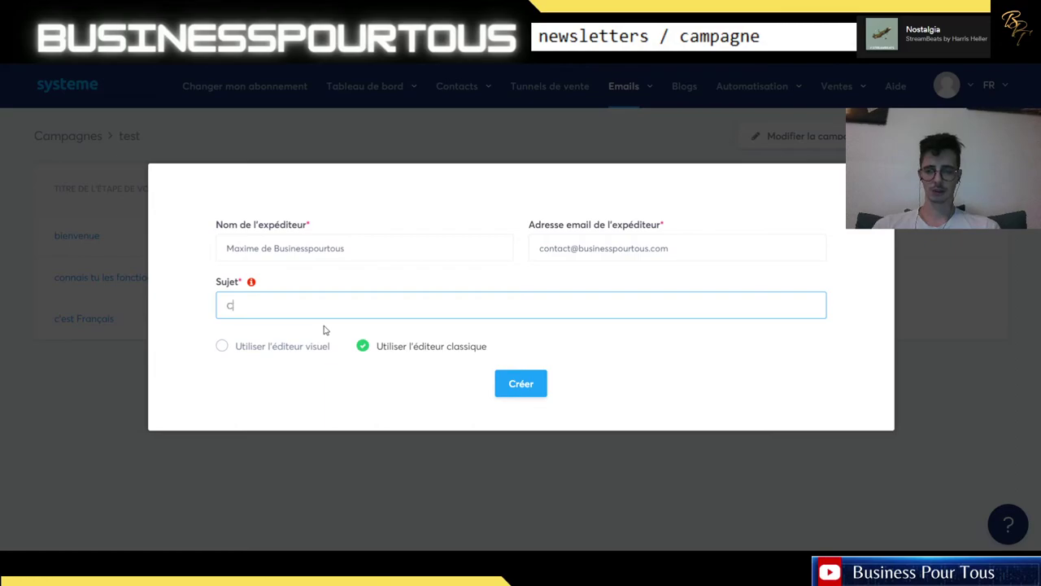
text(onnais tu)
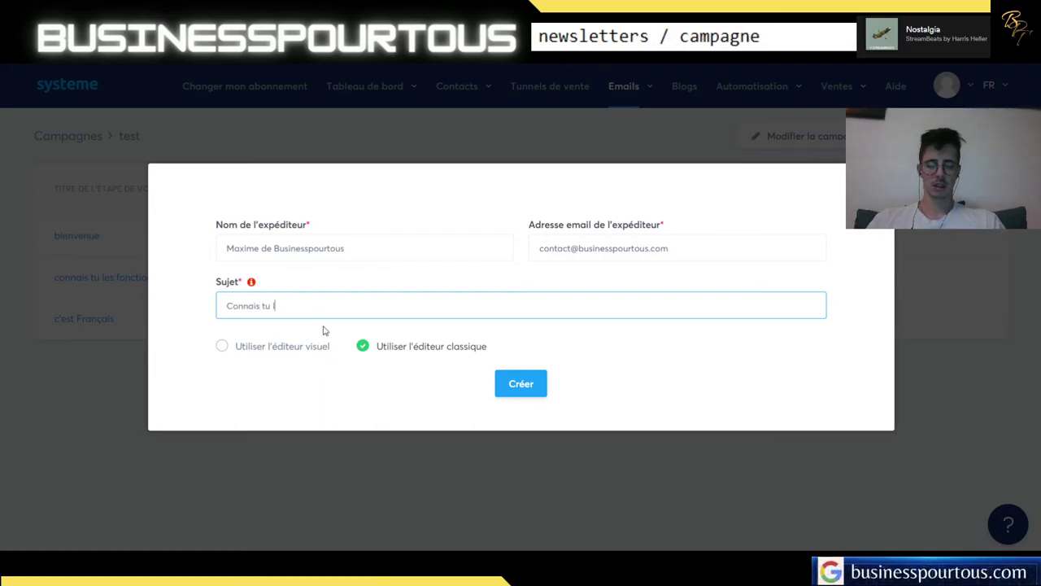
text( l)
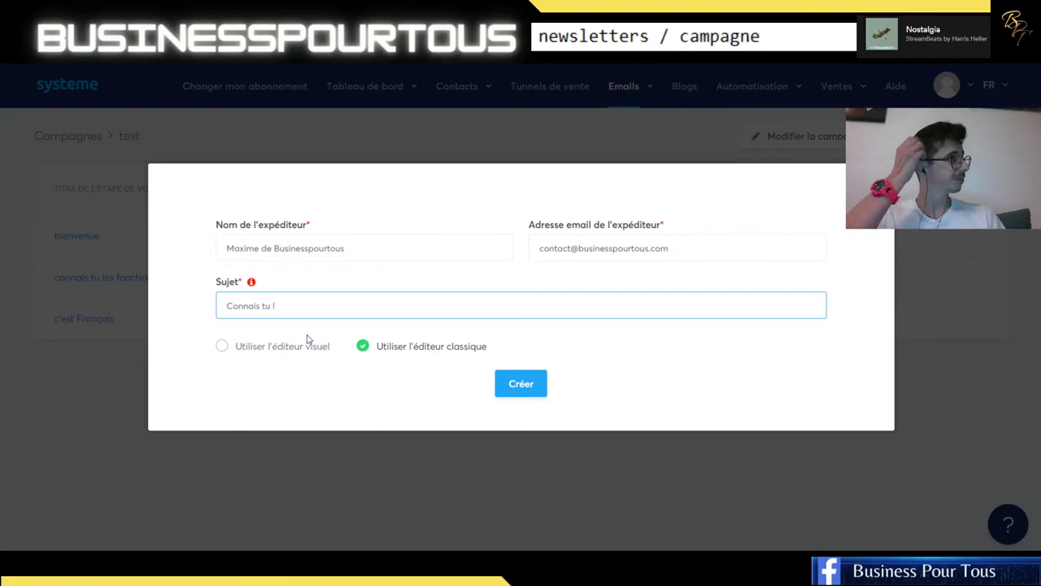
text(a)
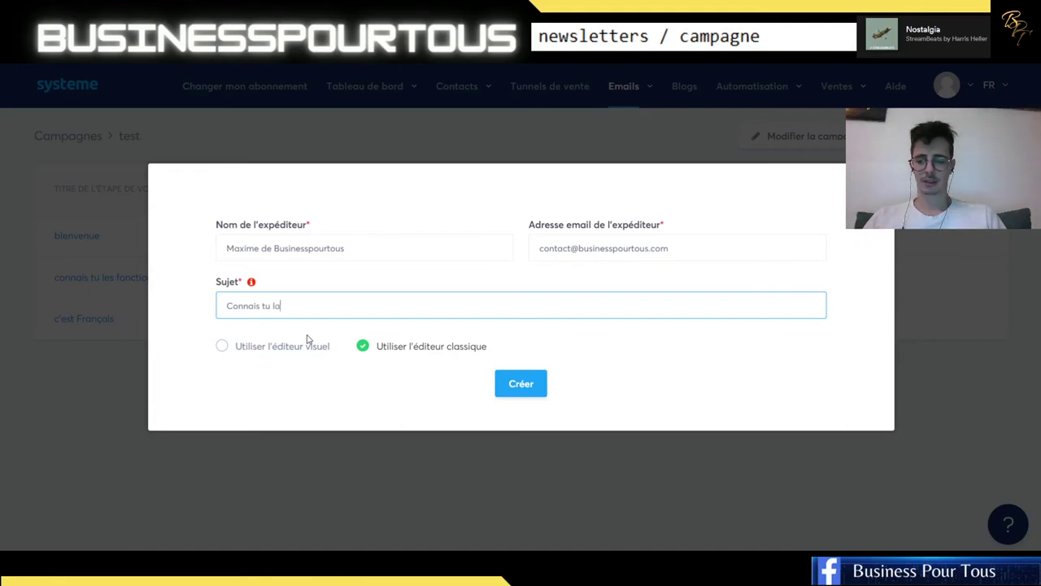
text( montre)
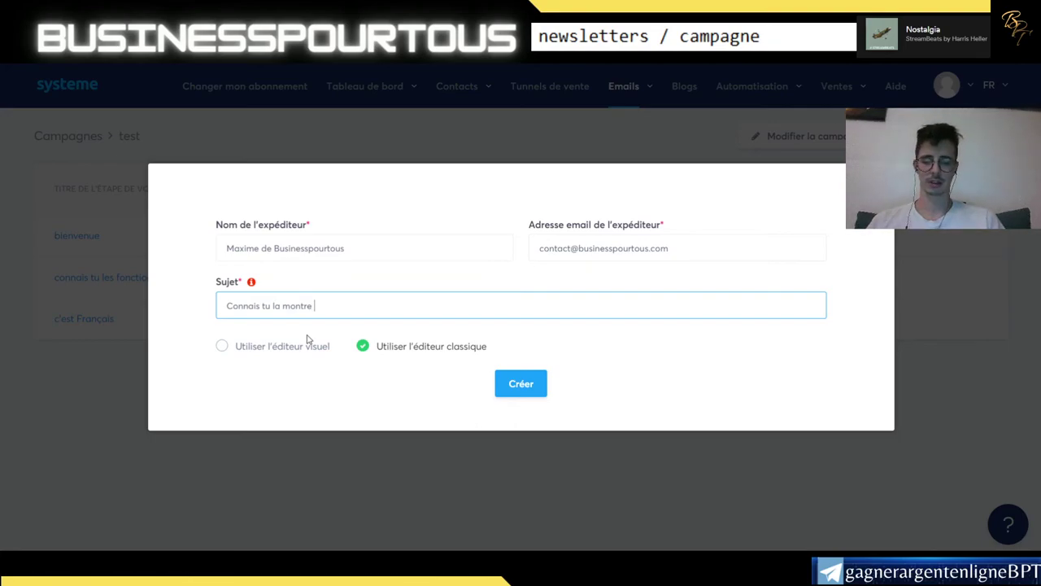
text(Louis P)
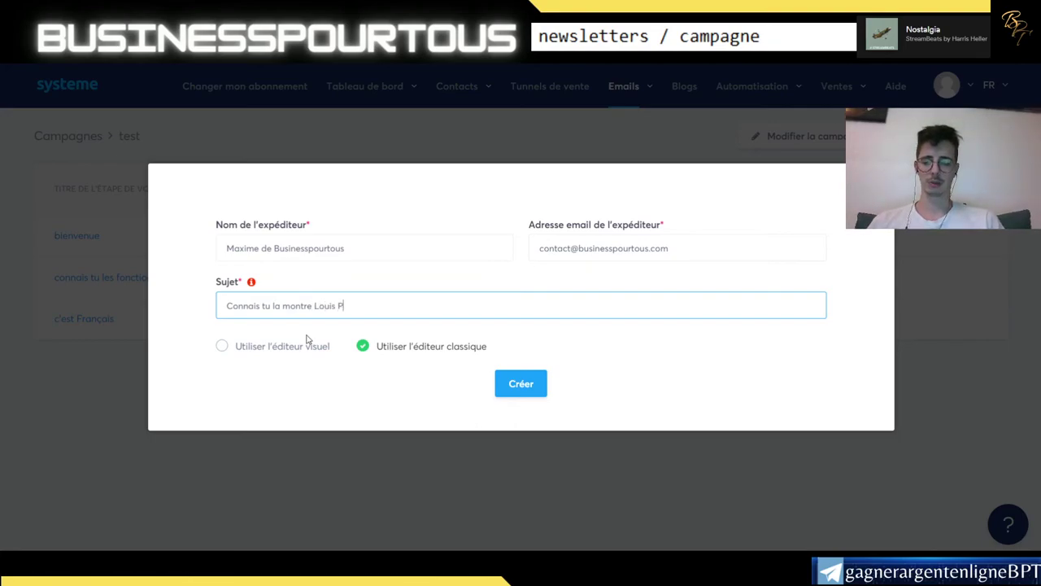
text(ion)
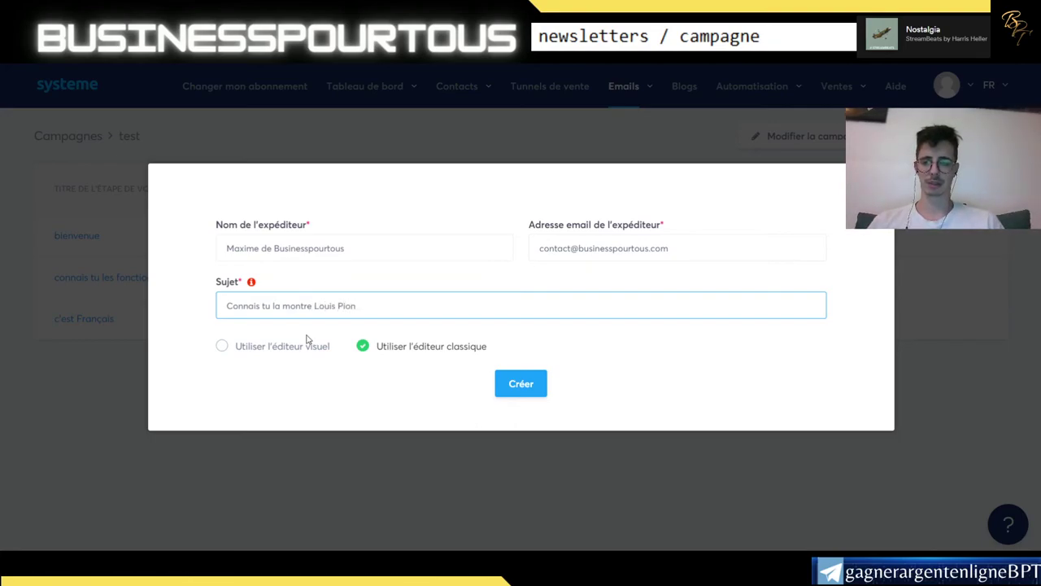
click(528, 384)
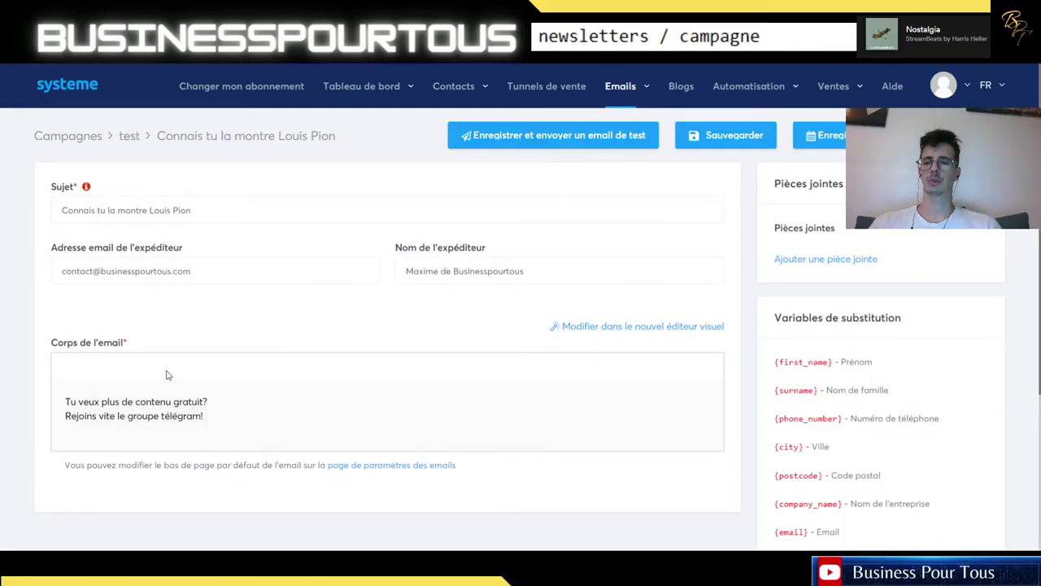
Start the email body with "Bonjour,", a blank line and "Louis Pion nous a contacté pour nous présenté sa dernière montre"
text(Bonjour,  )
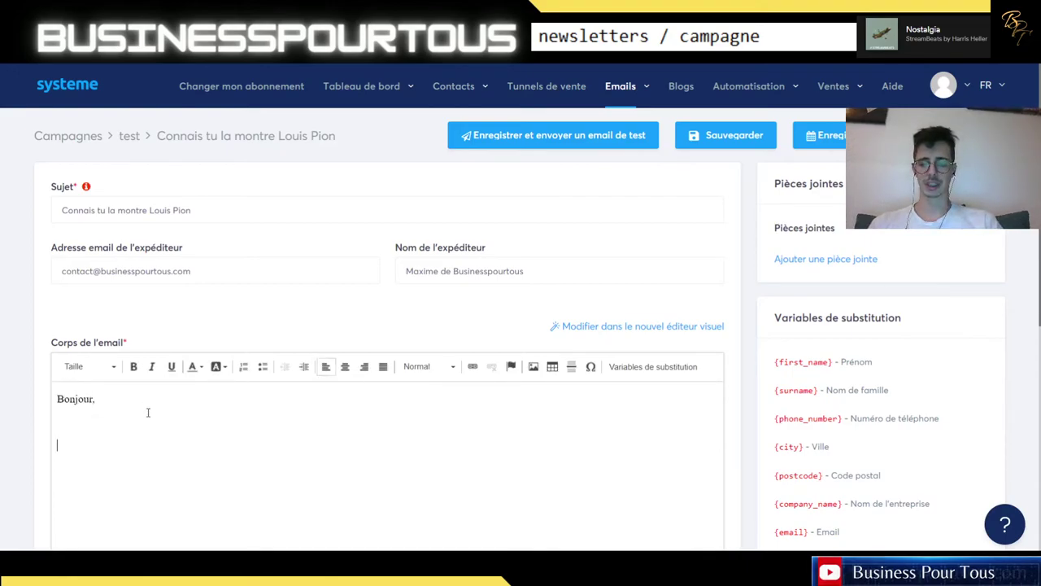
text(Louis)
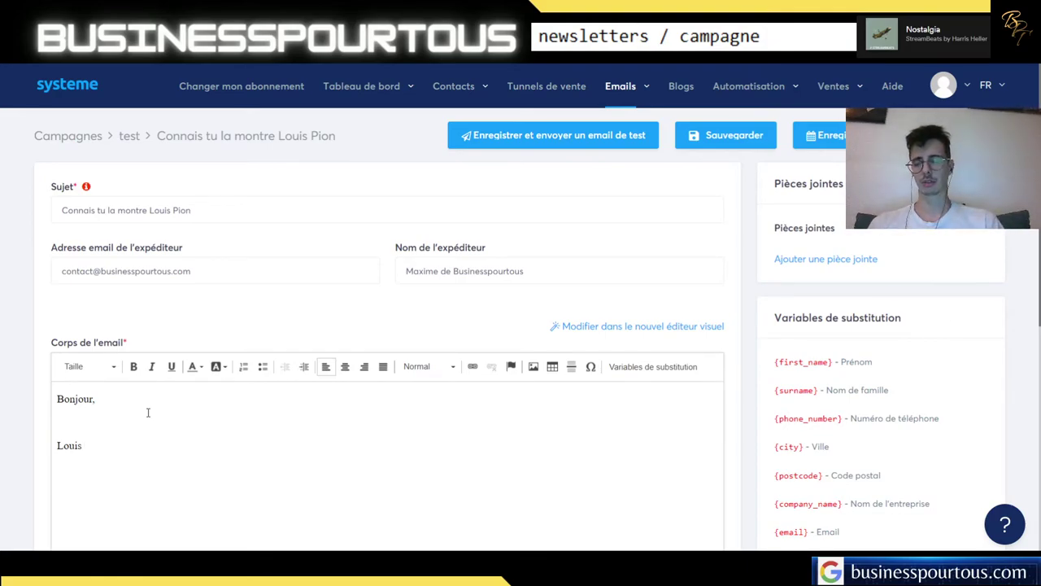
text(Pion)
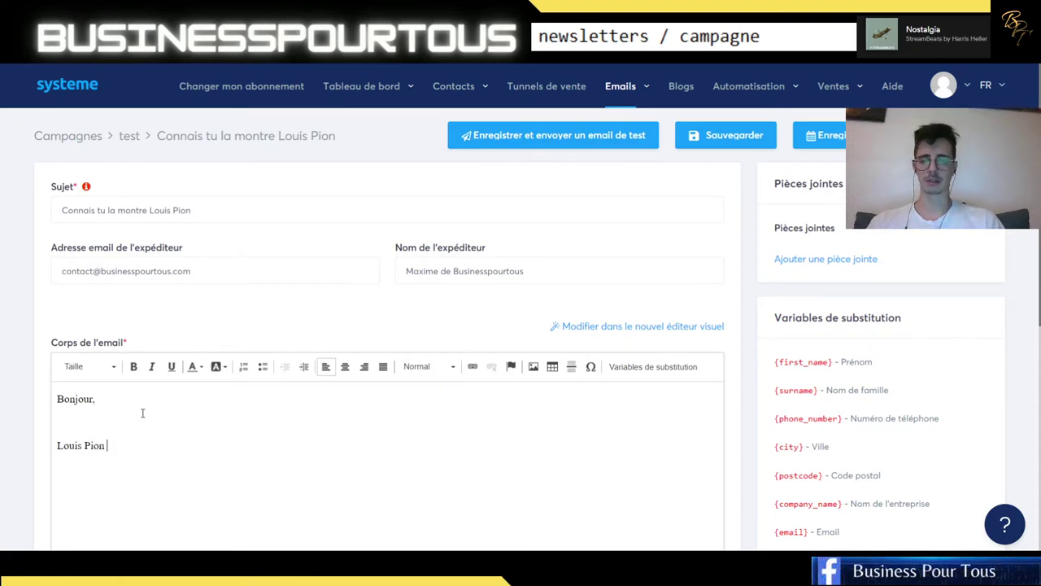
text( n)
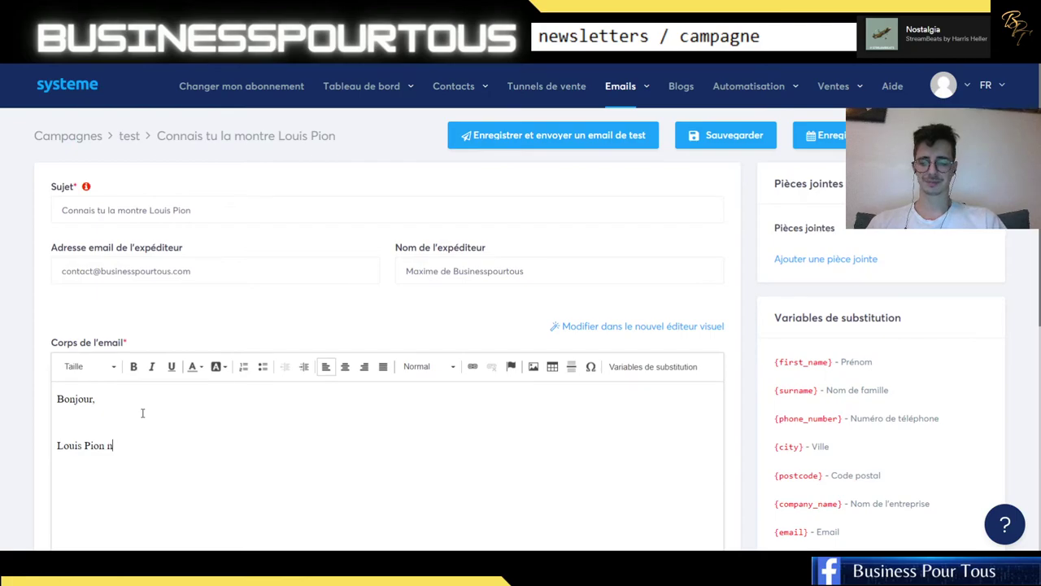
text(ous a contacta)
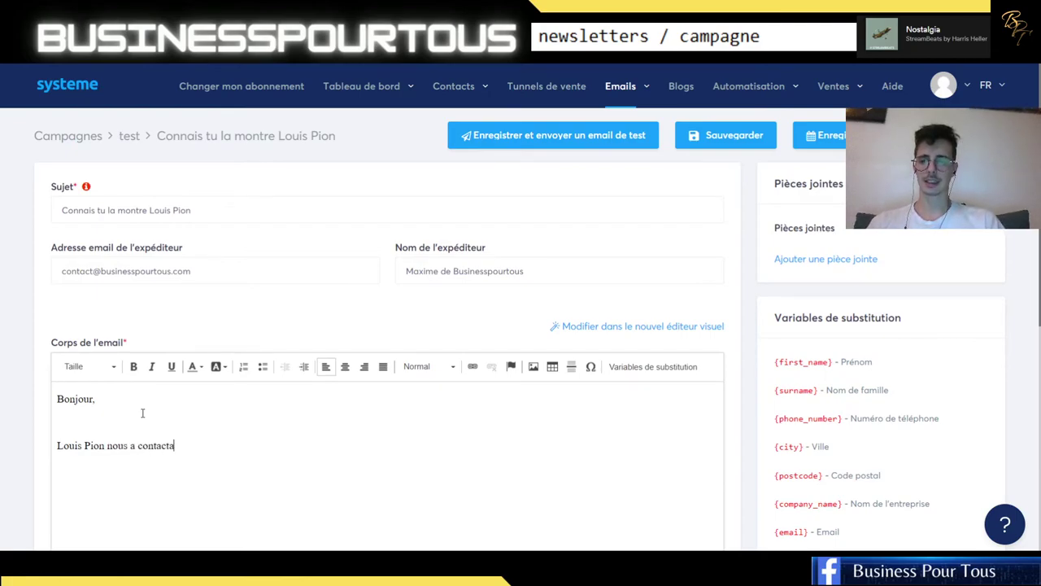
key(BackSpace)
text(é pour )
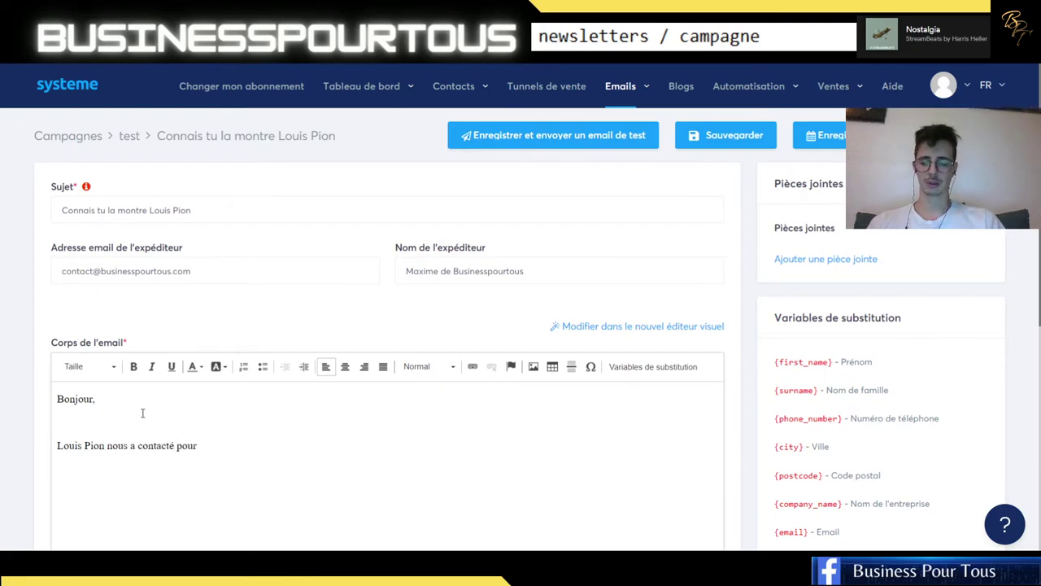
text(nous pré)
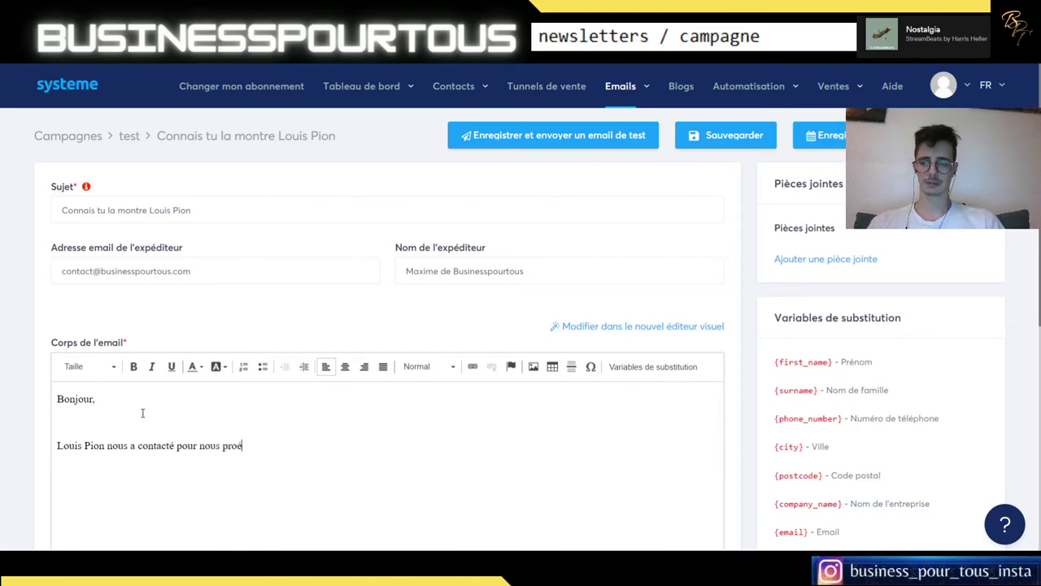
text(sente s)
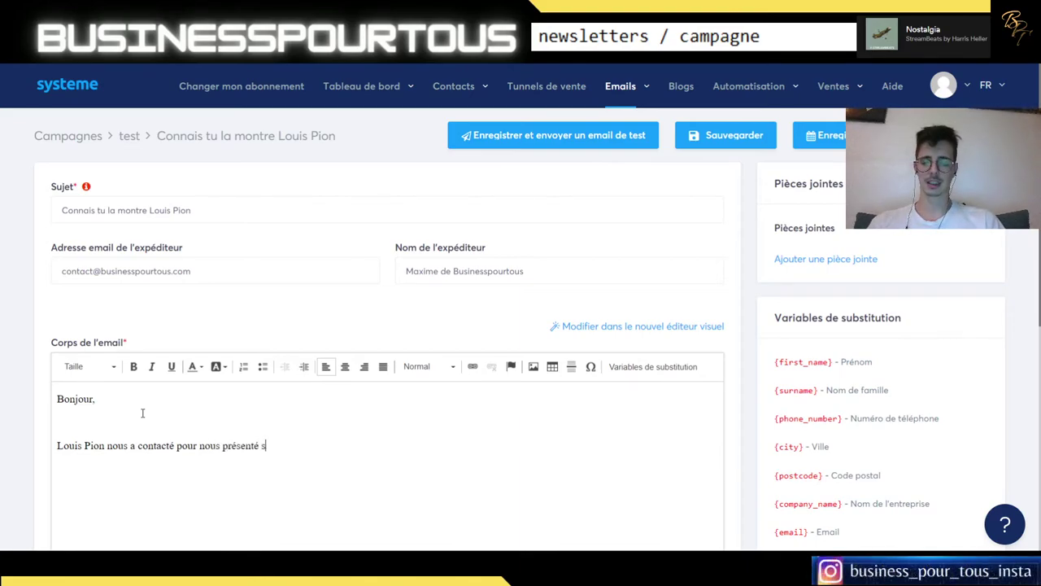
text(a derniere)
key(BackSpace)
key(BackSpace)
key(BackSpace)
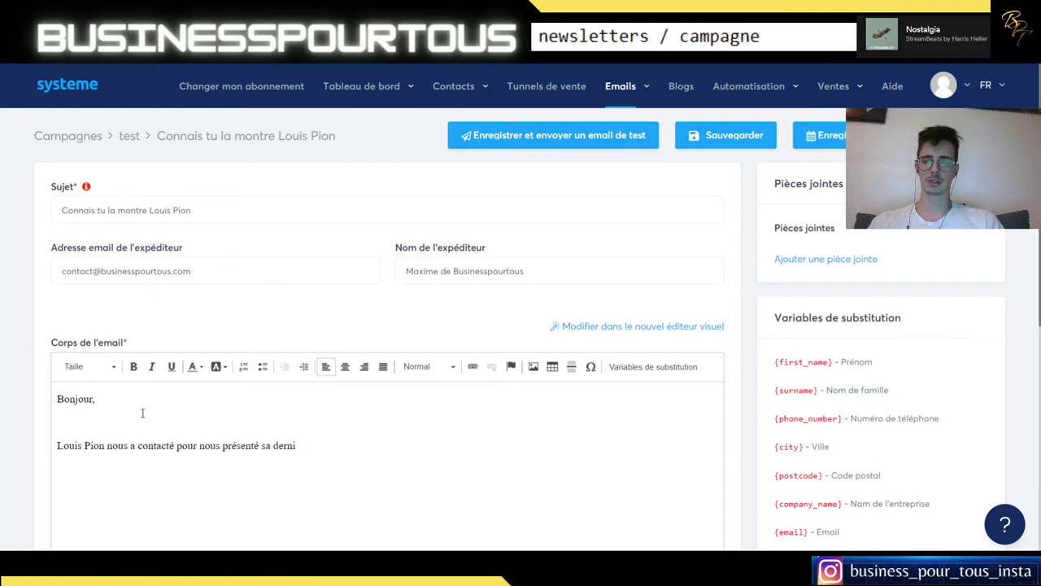
text(è)
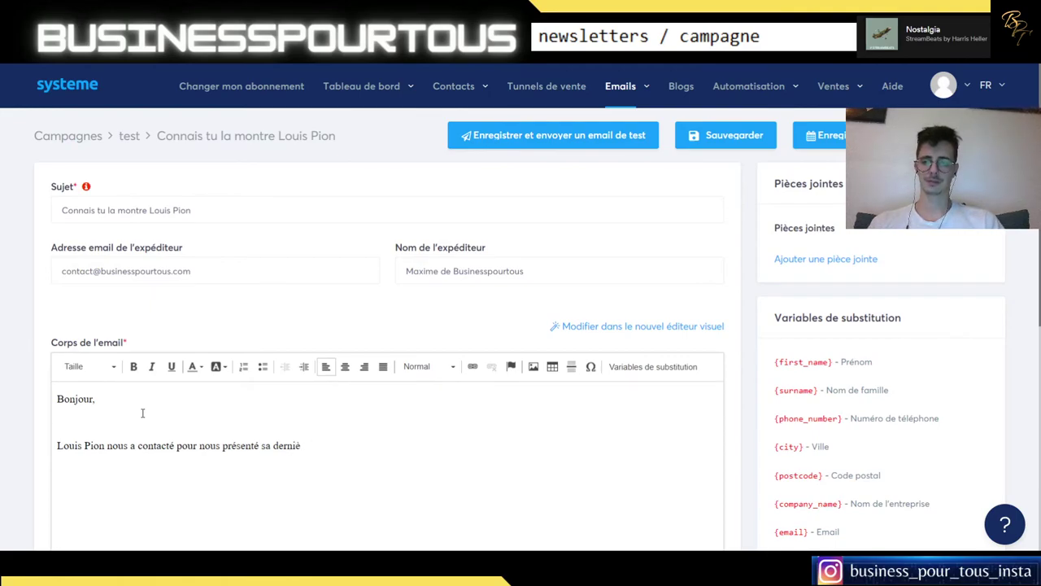
text(eremontre)
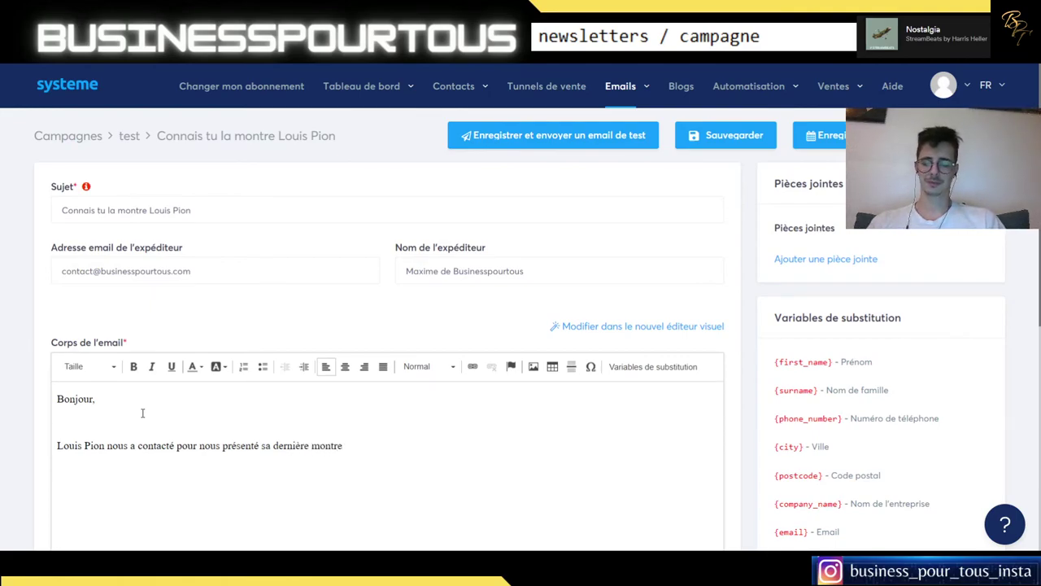
Add the line "regarde ce modèle et dis moi ce que tu en pense" below the Louis Pion sentence
key(Return)
text(regarde ce )
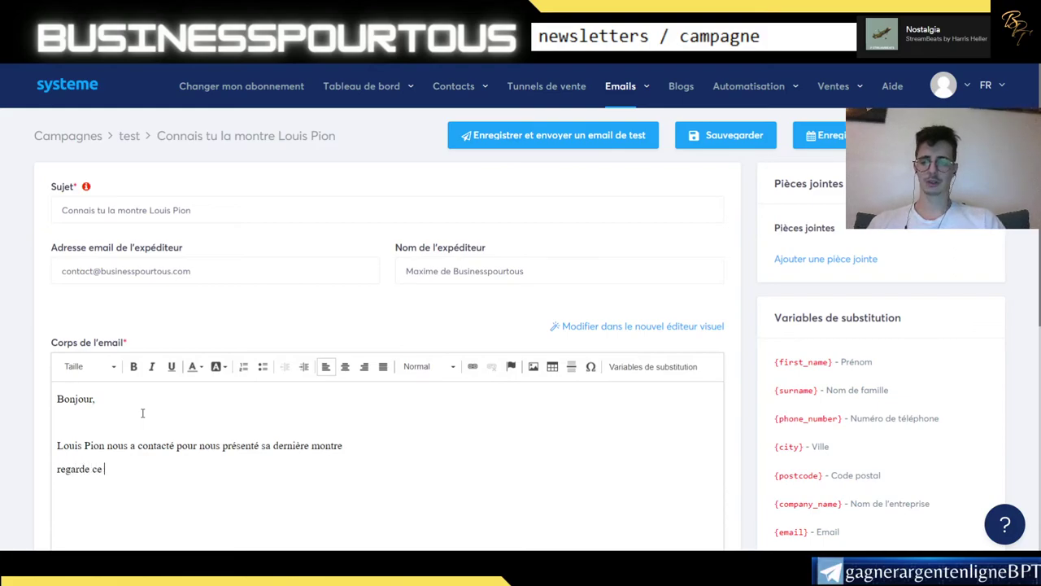
text(modèle)
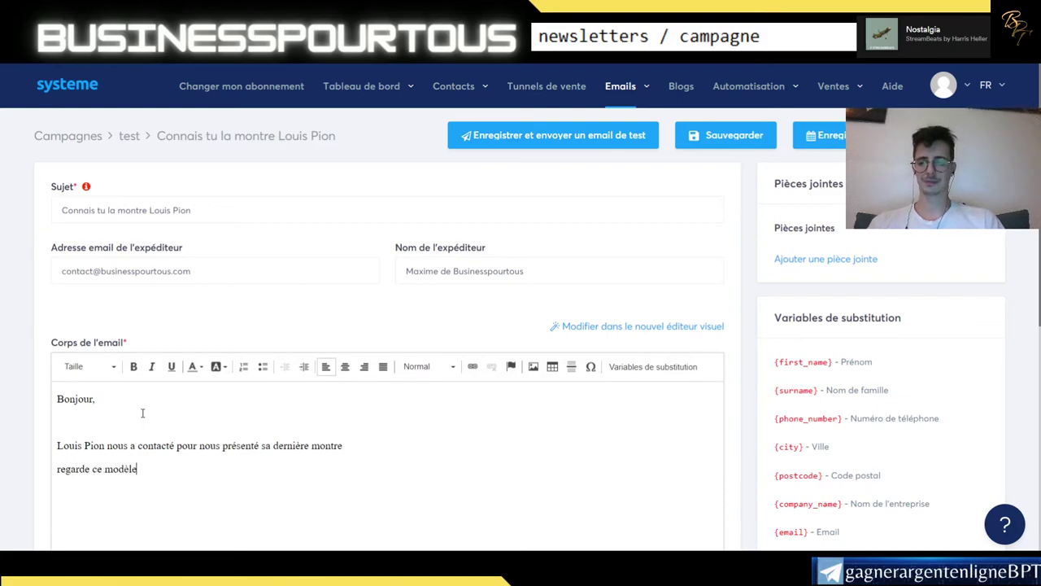
text( et dis moi ce )
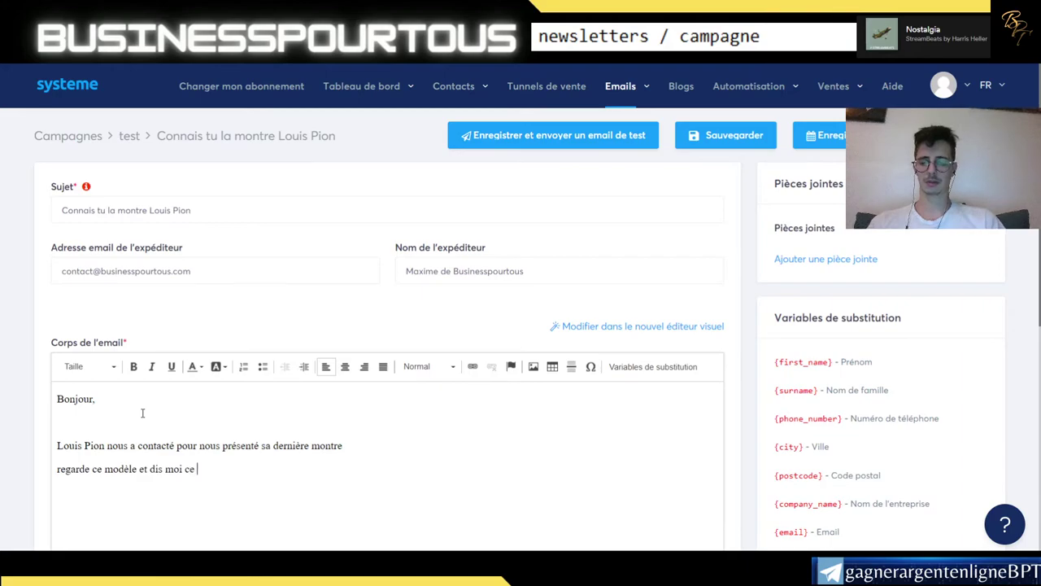
text(que tu en pense)
key(Return)
key(Return)
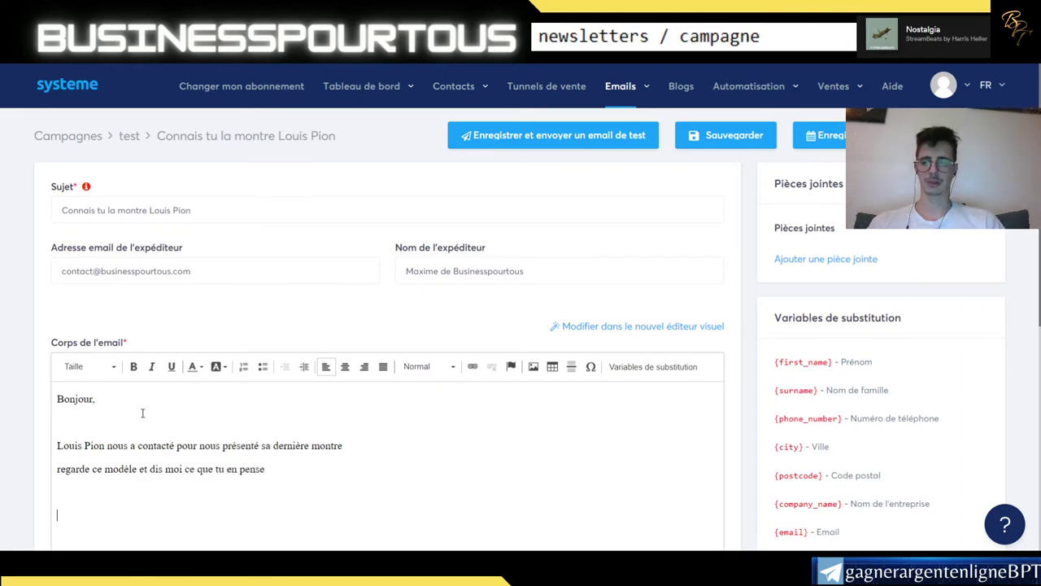
Add the line "Voir le modèle" directly below, without a blank line in between
key(BackSpace)
key(BackSpace)
text(Voir)
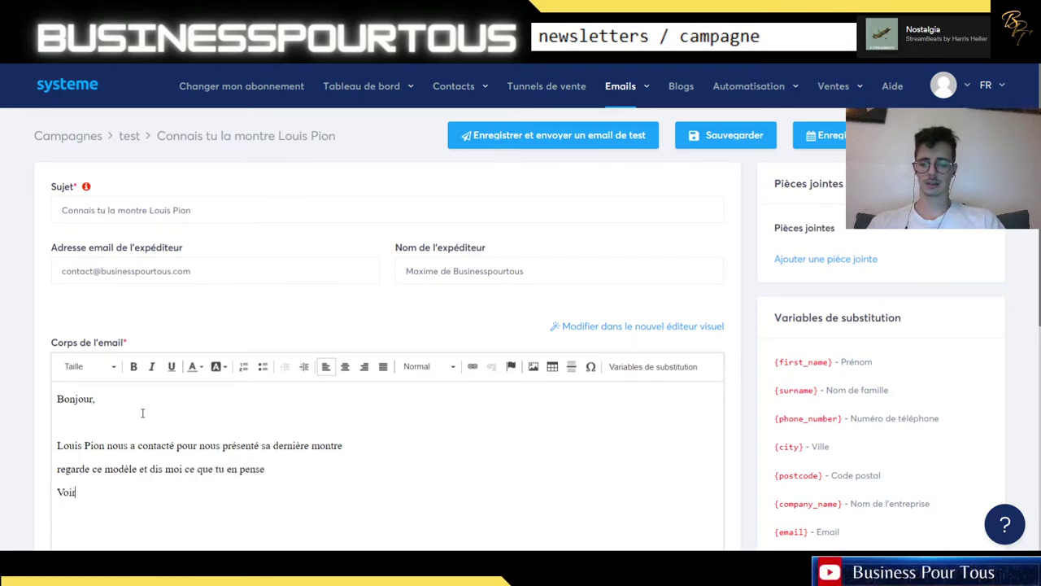
text( le mode)
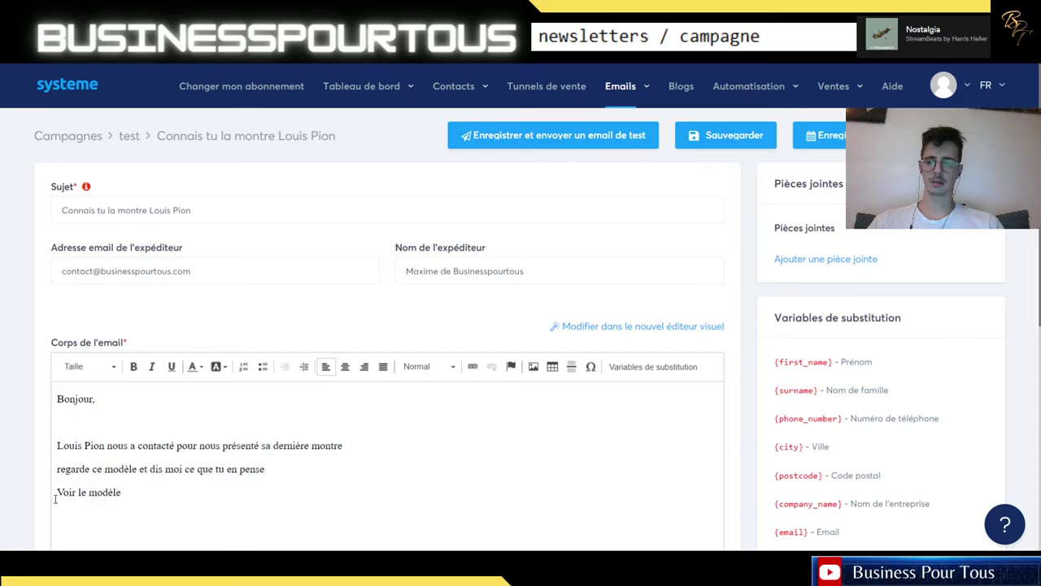
drag(55, 499, 122, 492)
click(472, 366)
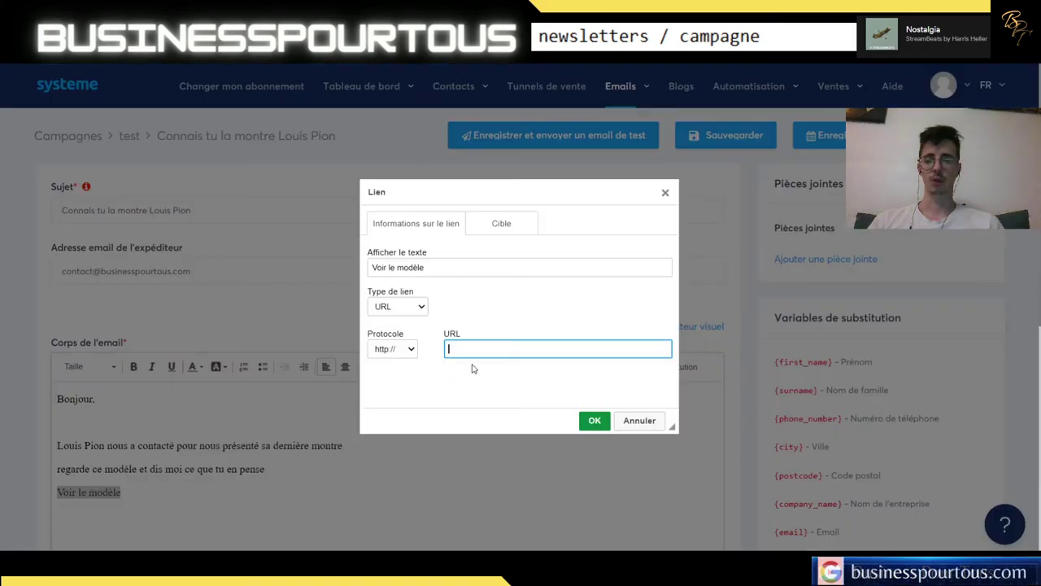
text(affiliation)
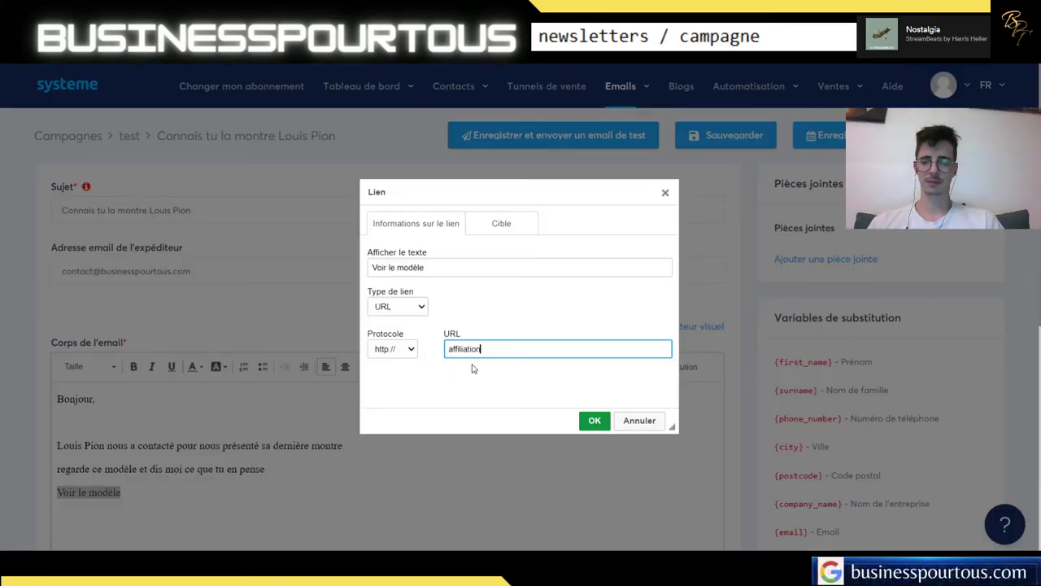
text(.com)
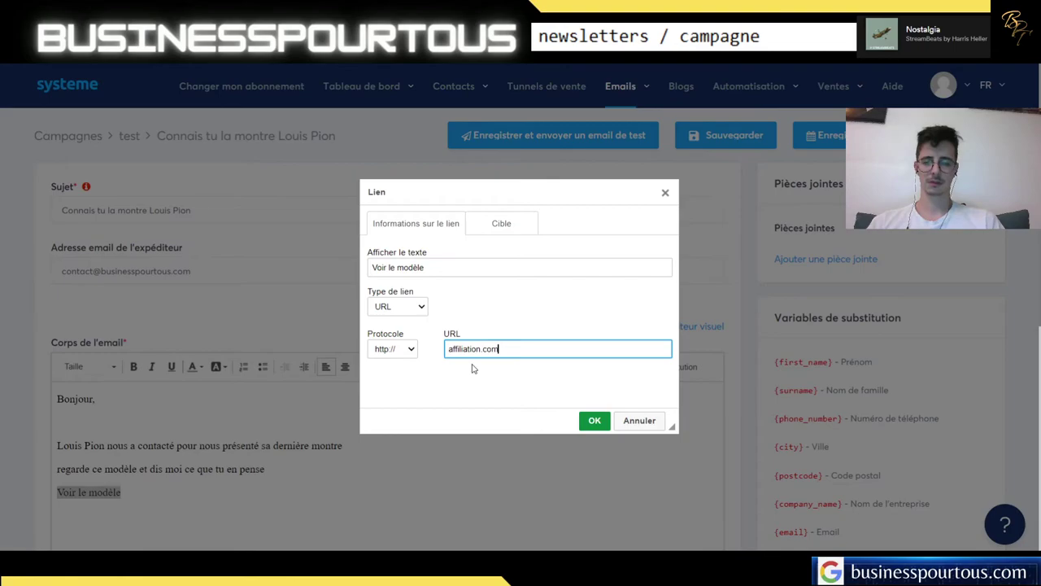
click(581, 420)
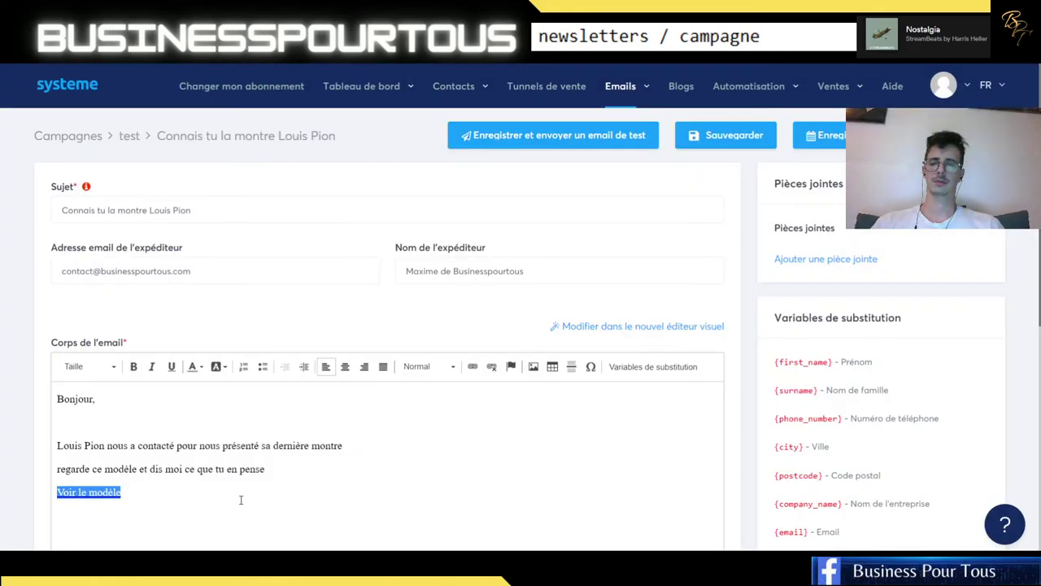
click(149, 497)
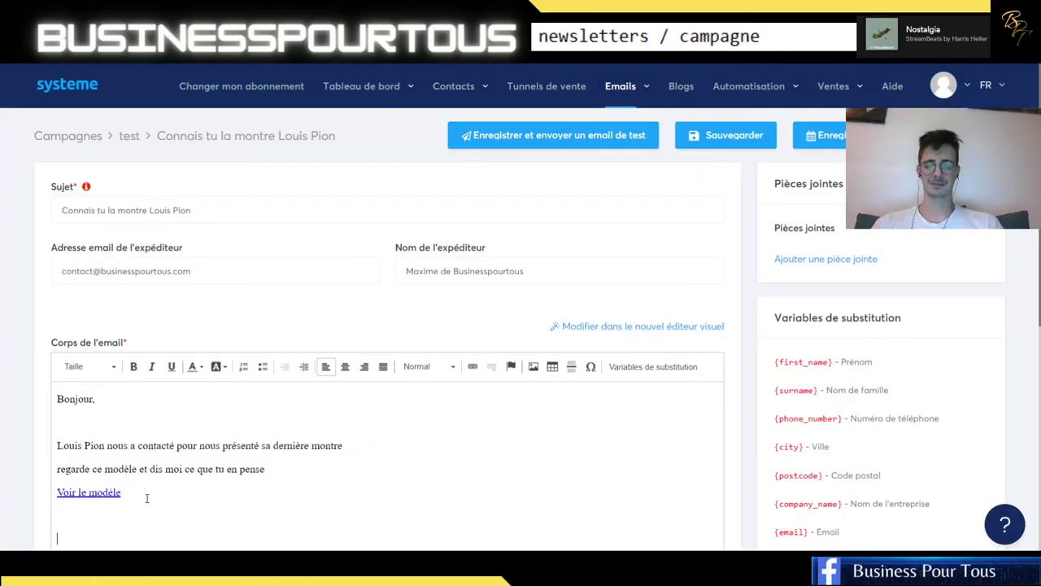
text(Maxime)
Save and publish the email, placed after "c'est Français" with a delay of 5 jours
scroll(421, 483, down, 3)
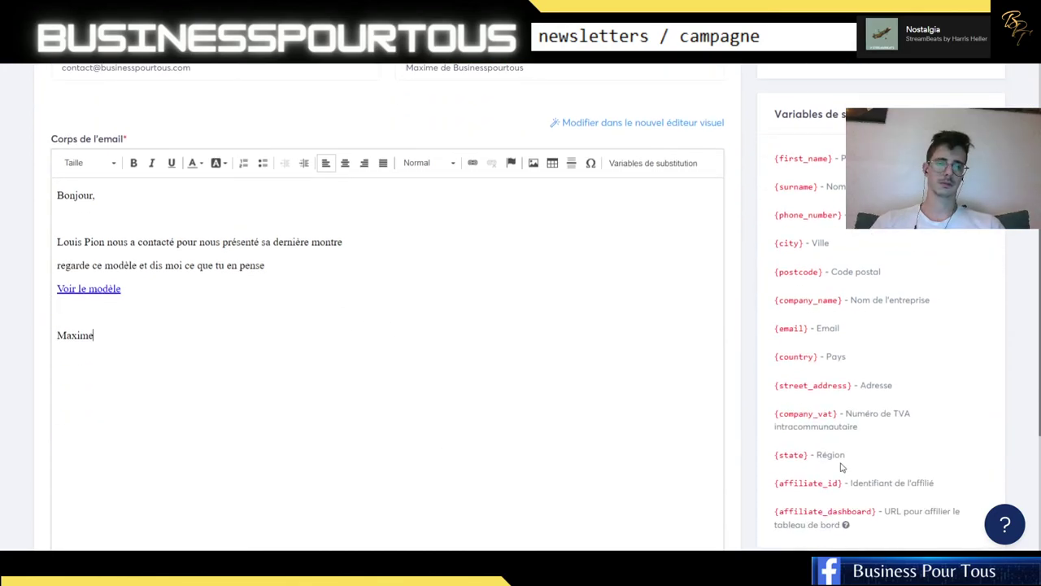
scroll(711, 307, up, 3)
click(820, 135)
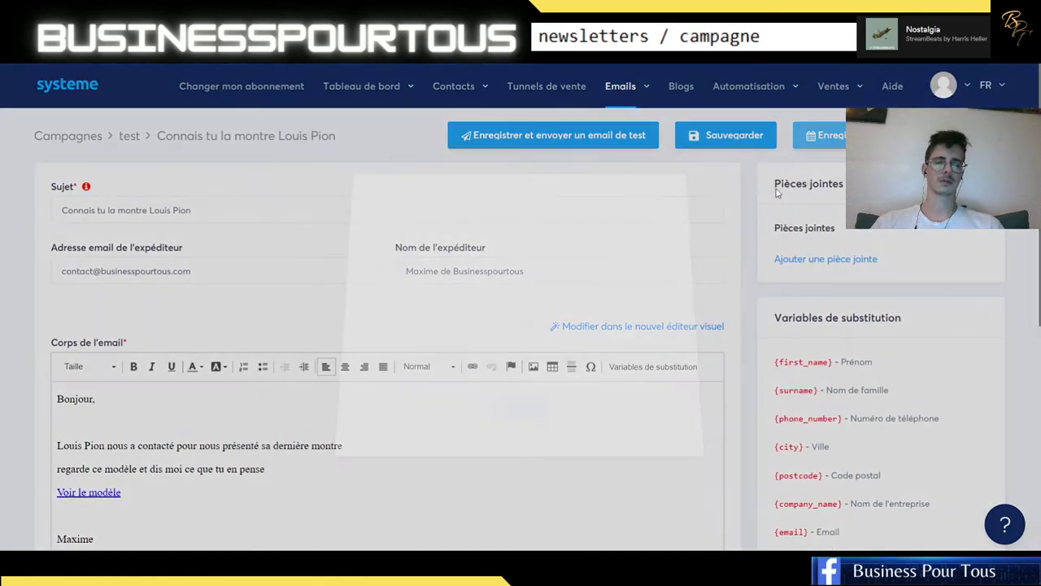
click(417, 242)
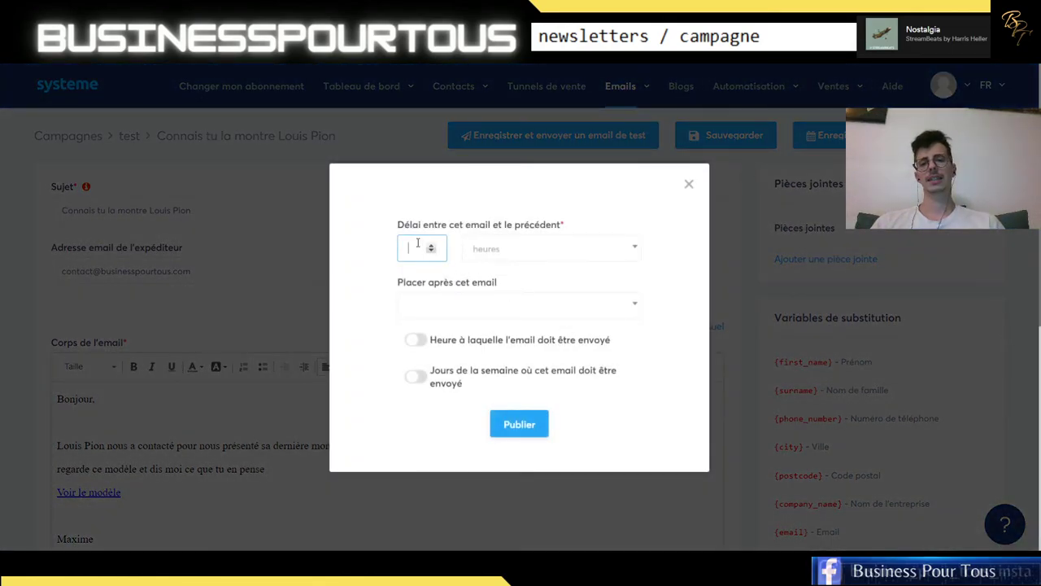
click(455, 303)
click(449, 400)
click(425, 244)
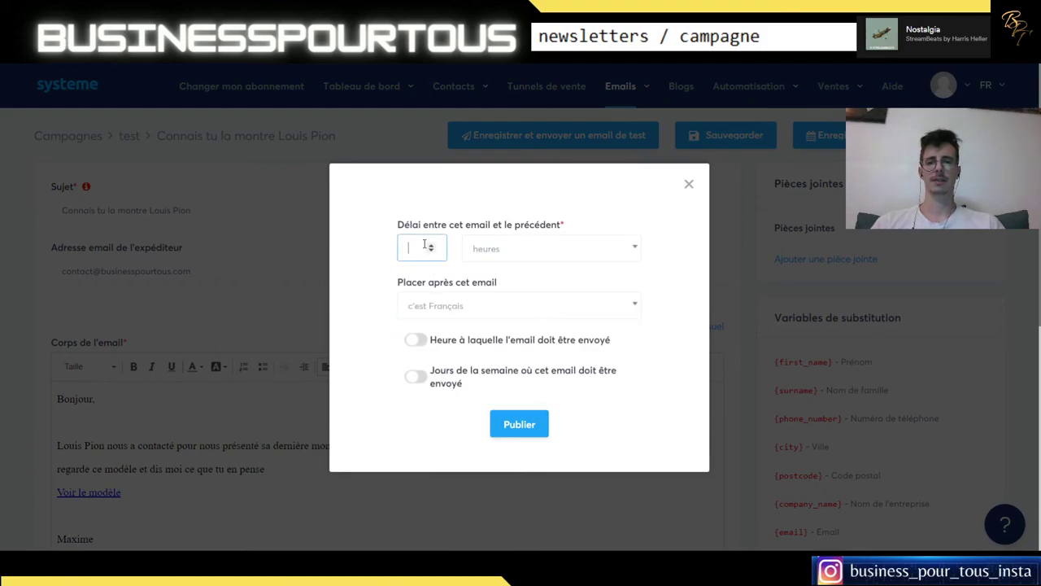
click(499, 249)
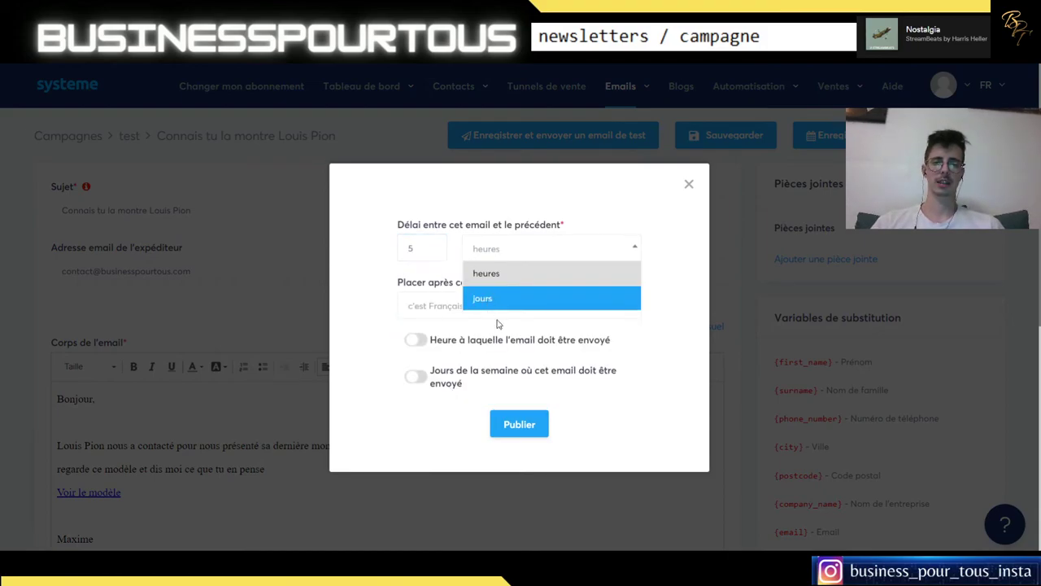
click(498, 305)
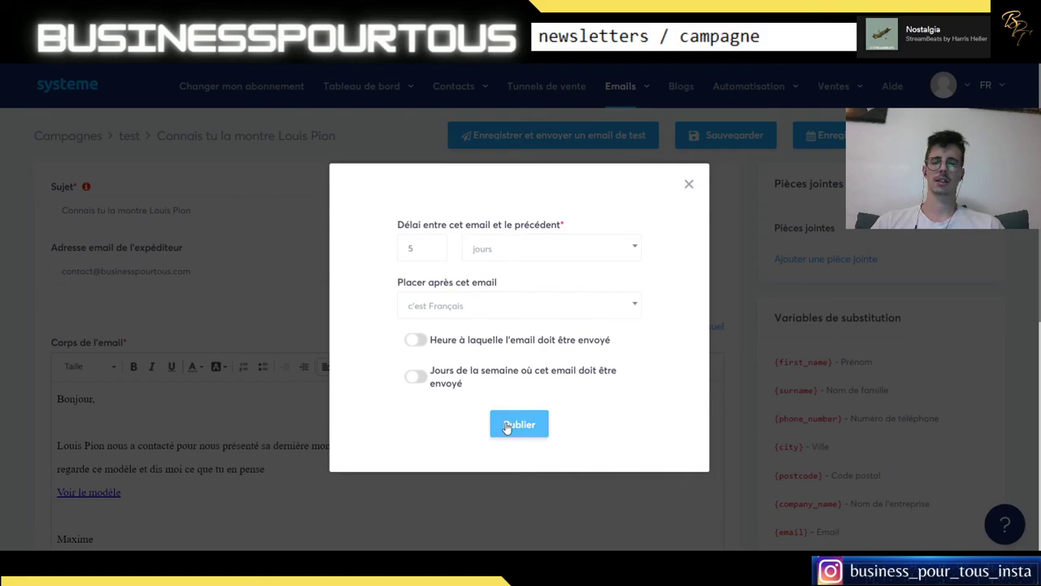
click(513, 423)
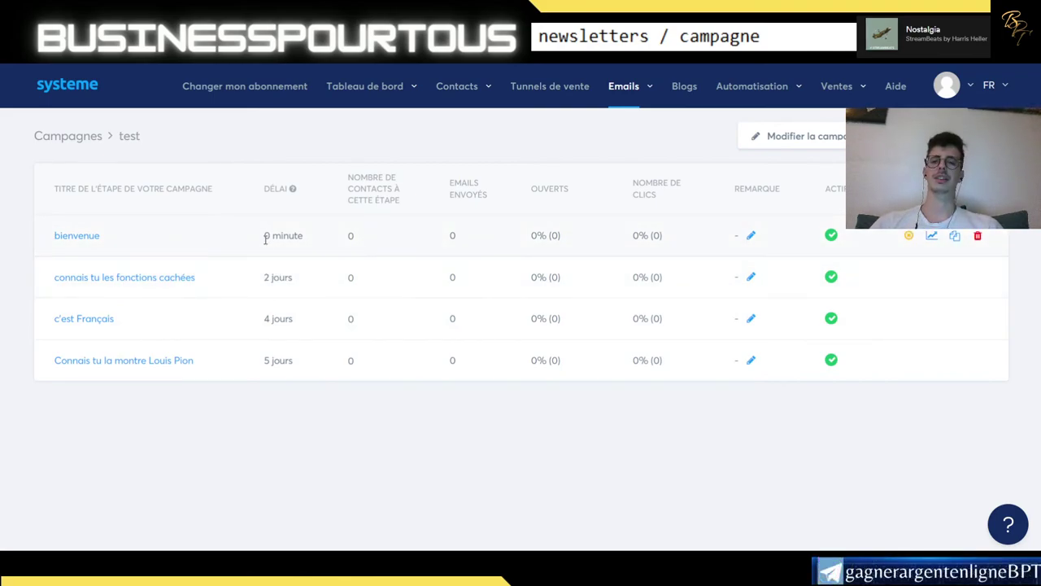
Check the delays of the campaign's emails and permanently delete the "c'est Français" email
drag(264, 235, 290, 279)
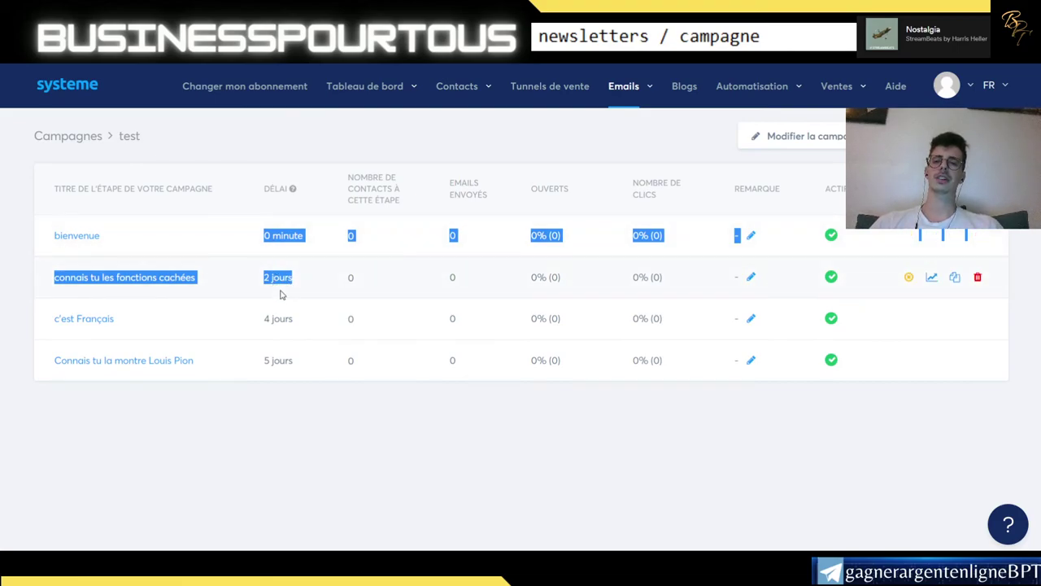
drag(291, 318, 266, 278)
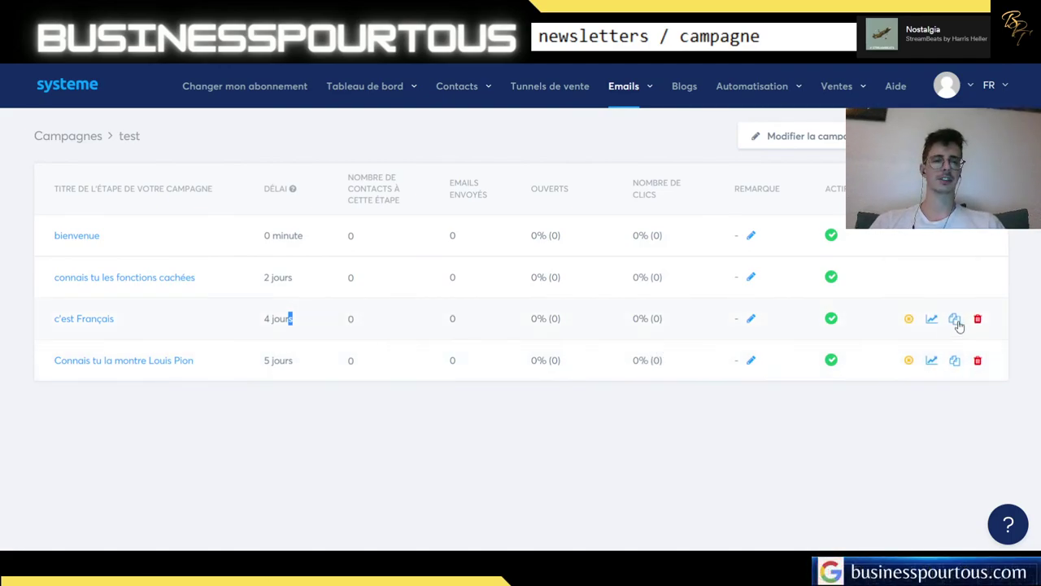
click(978, 321)
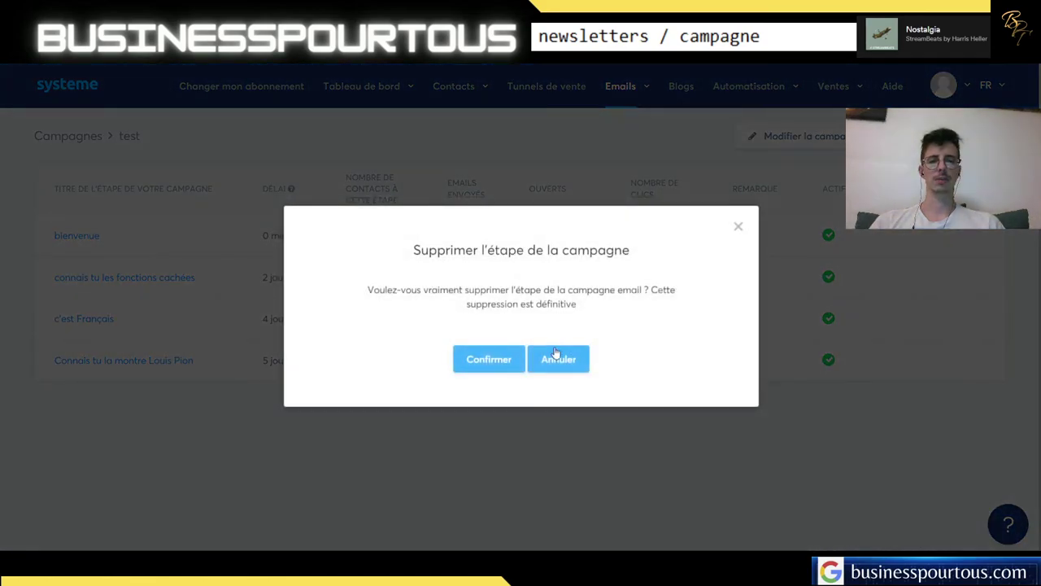
click(508, 360)
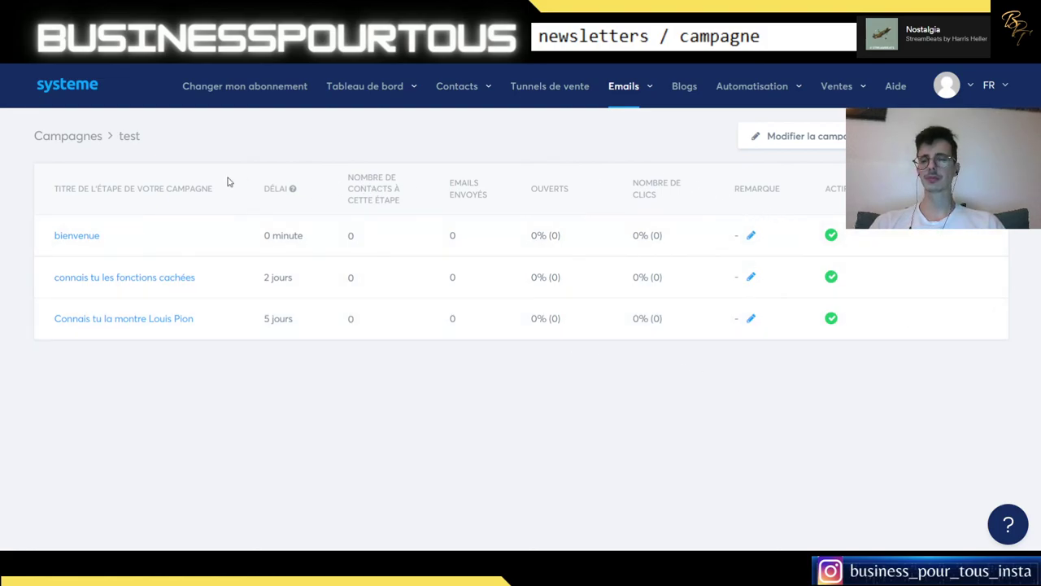
Open the email dashboard and review the charts and table for sent, opened, spam-reported and bounced emails
mouse_move(617, 94)
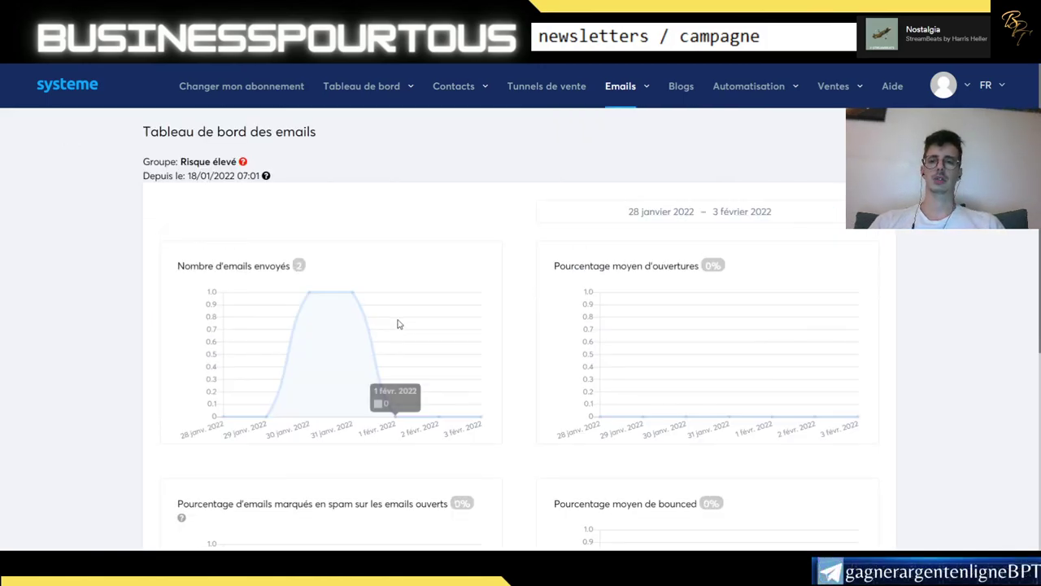
scroll(241, 321, down, 1)
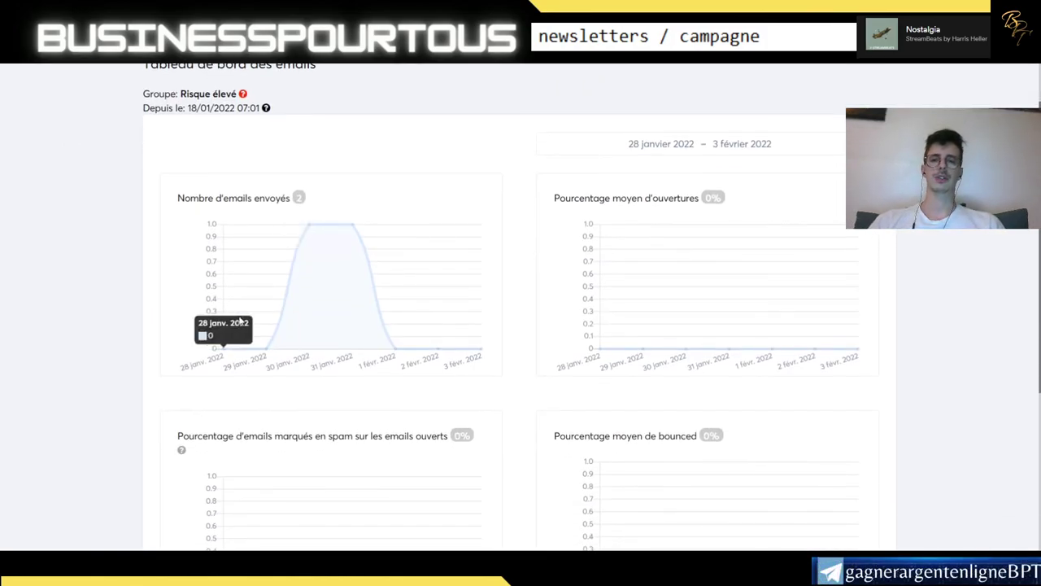
scroll(590, 309, down, 4)
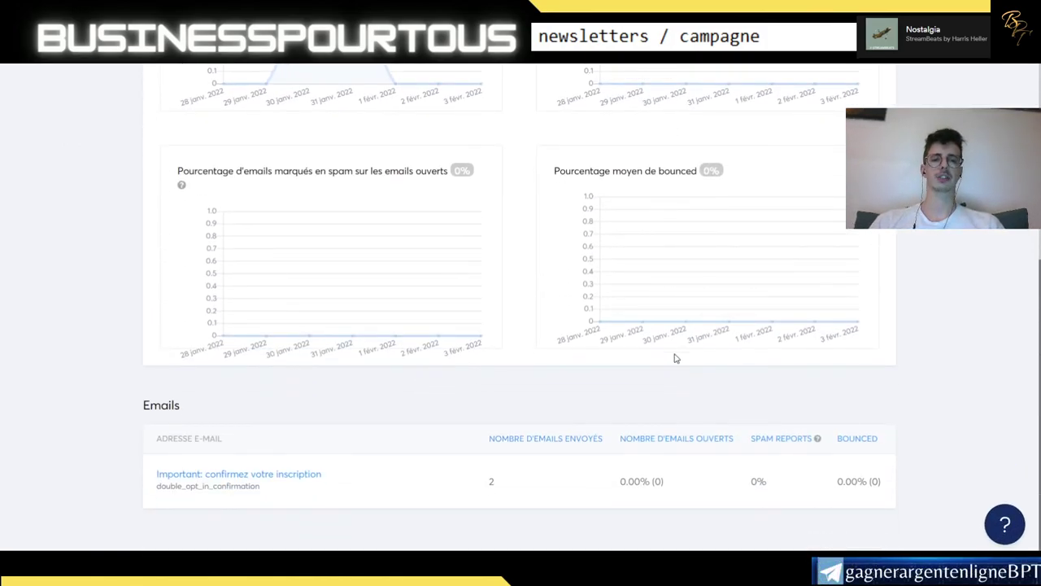
scroll(388, 261, up, 4)
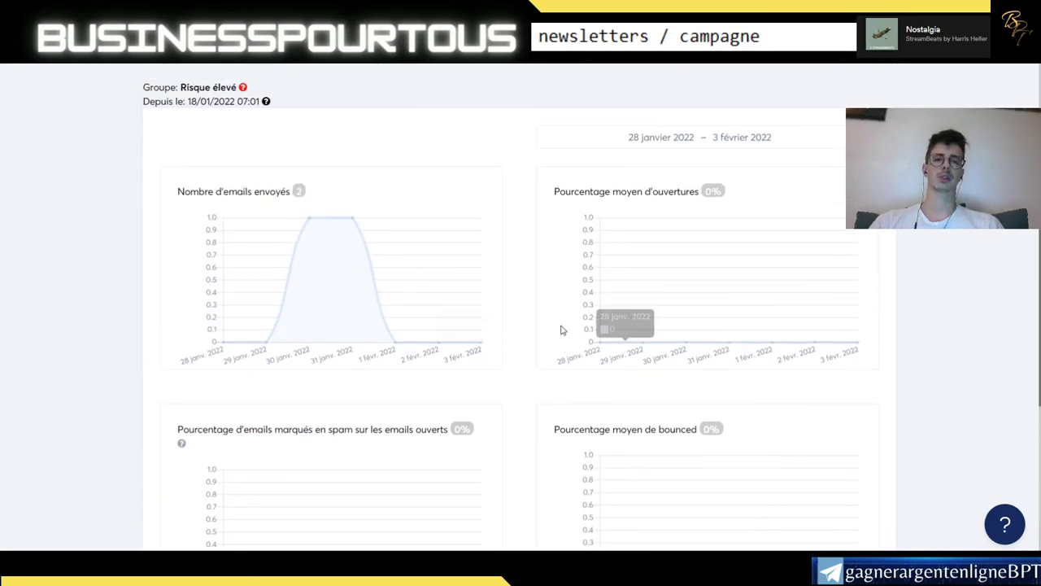
scroll(562, 329, up, 1)
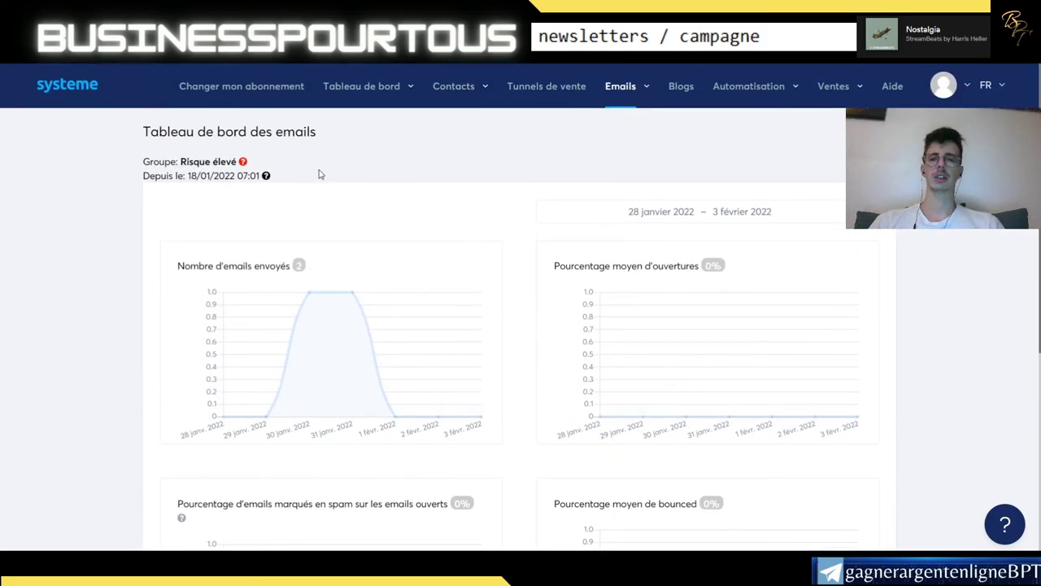
mouse_move(619, 88)
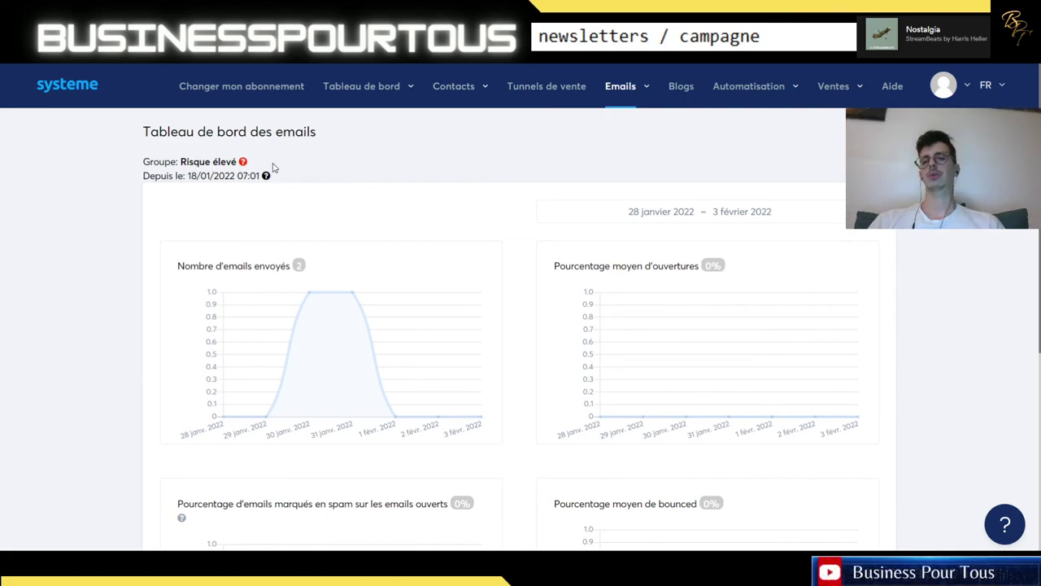
Open the article linked in the risk group's explanation and read how users are classified into pools
mouse_move(247, 167)
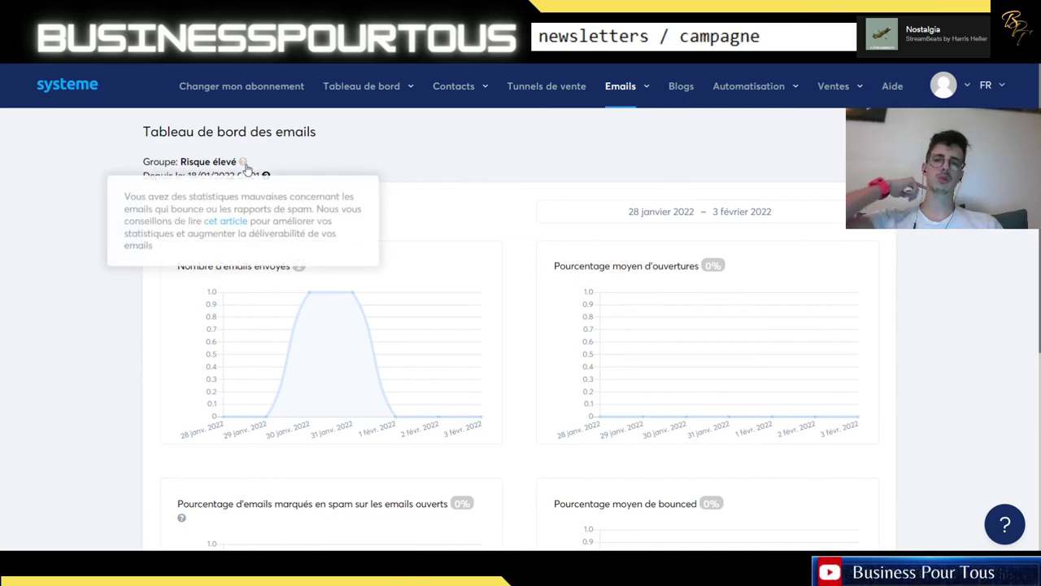
click(234, 224)
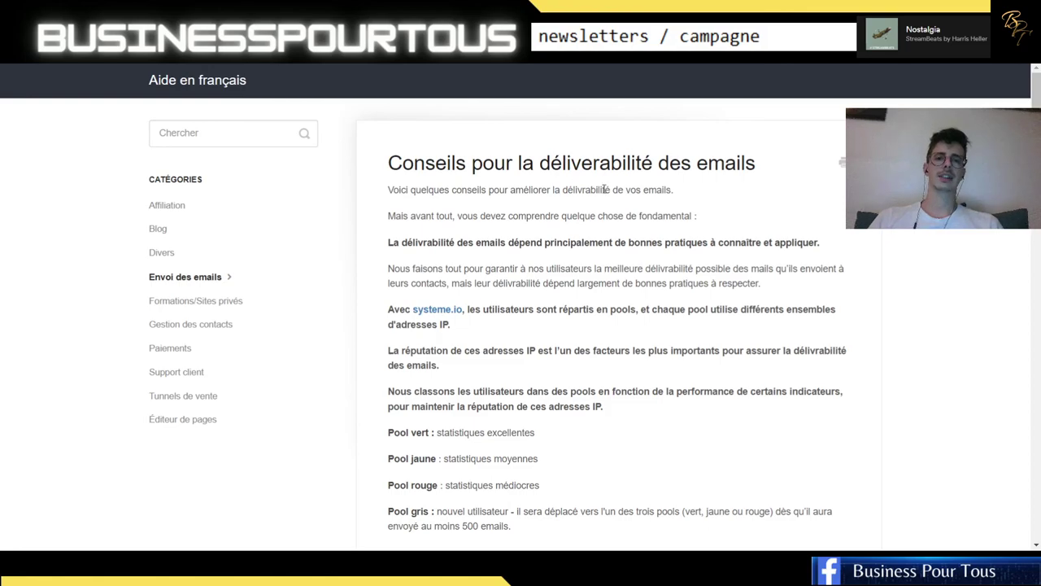
scroll(570, 236, down, 2)
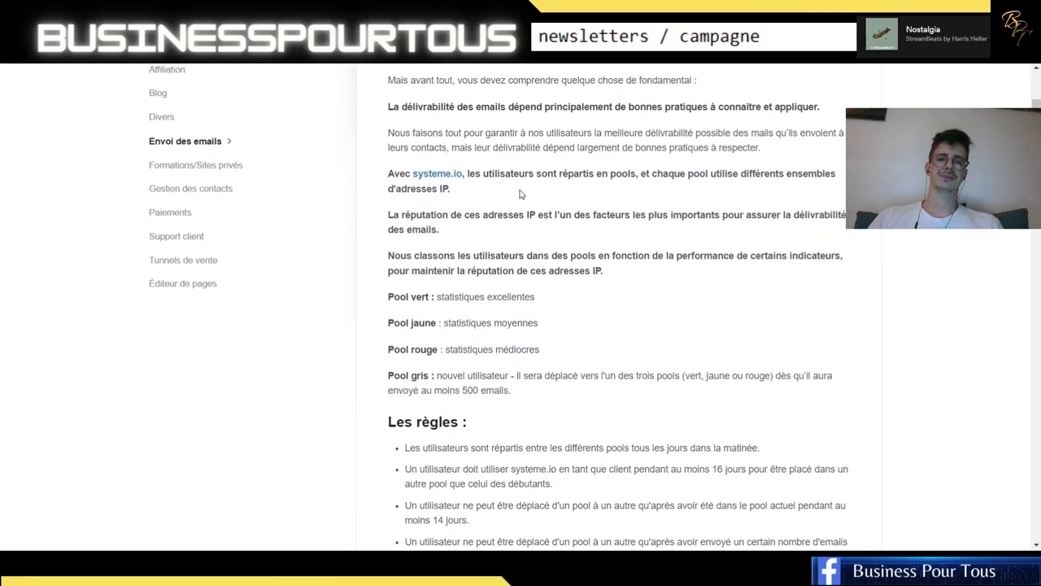
scroll(504, 193, down, 1)
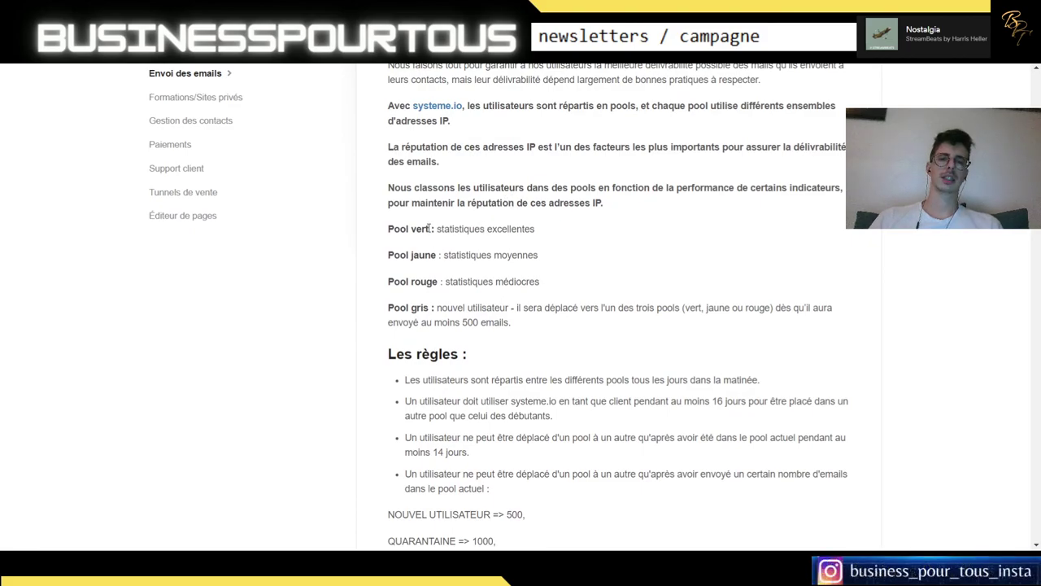
drag(429, 230, 543, 235)
click(573, 254)
Read the article's rules for moving between pools, including the number of sent emails required for each group
scroll(542, 297, down, 2)
scroll(542, 298, down, 3)
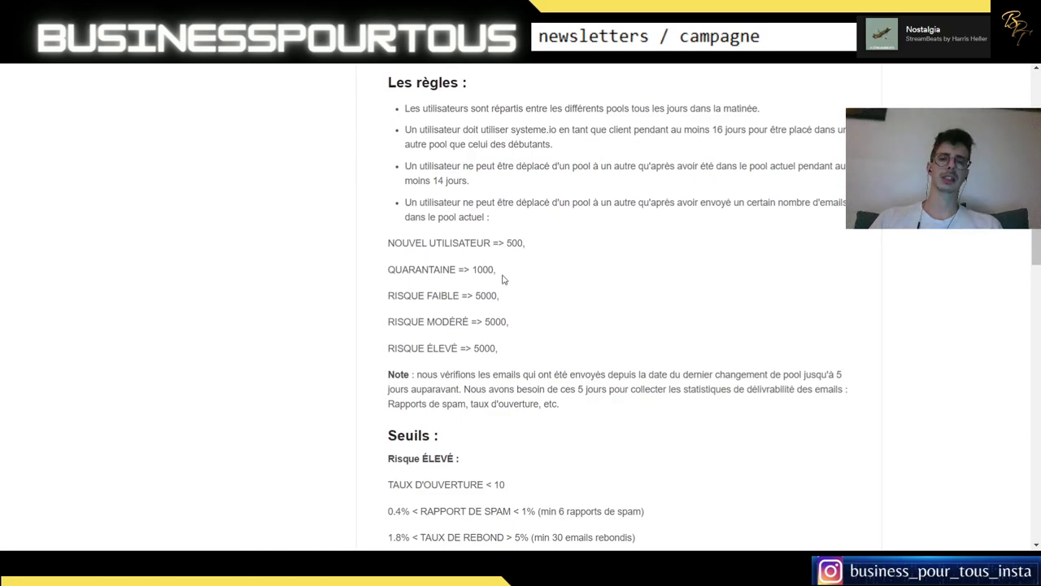
drag(442, 268, 388, 269)
click(510, 268)
scroll(512, 270, down, 3)
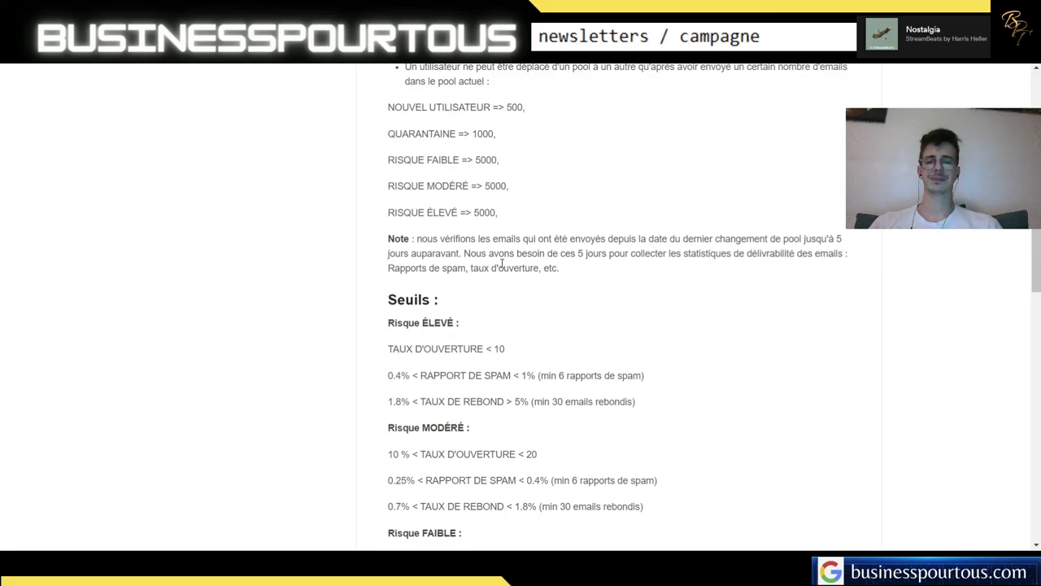
Examine the quarantine criteria and the section "Conseils pour augmenter la délivrabilité de vos emails", briefly highlighting its heading
scroll(514, 274, down, 7)
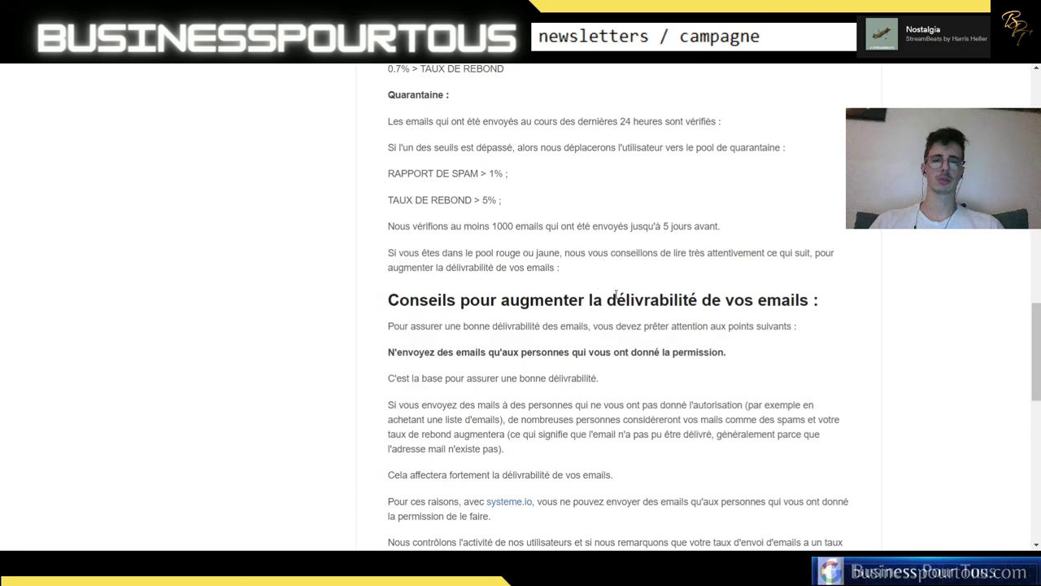
drag(470, 300, 820, 314)
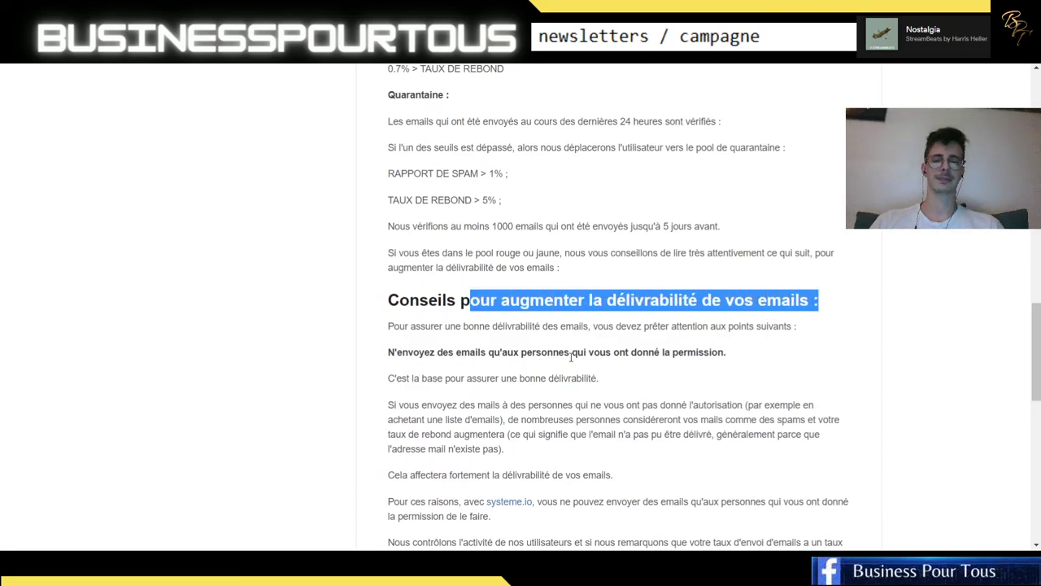
click(547, 419)
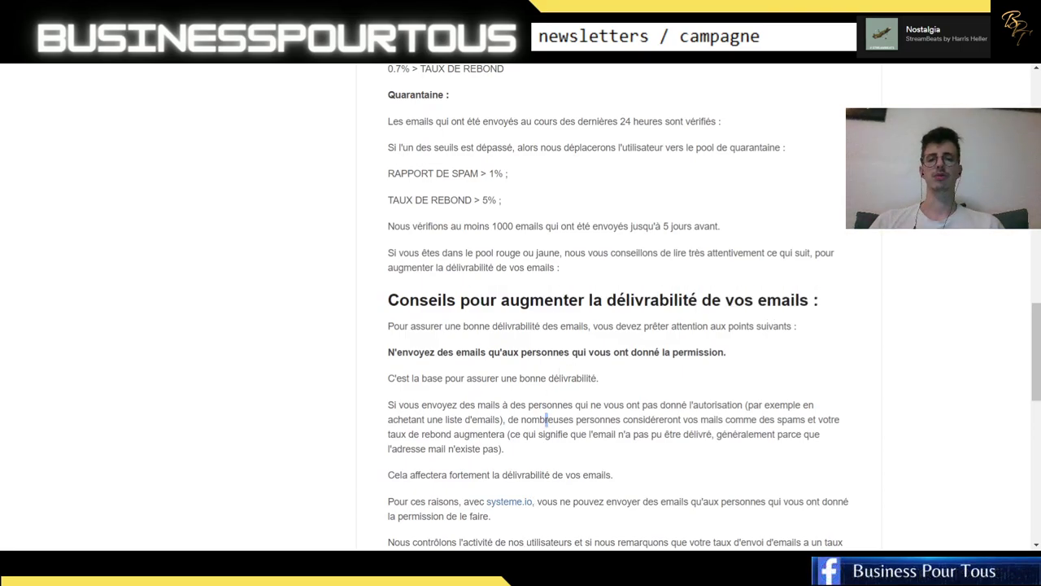